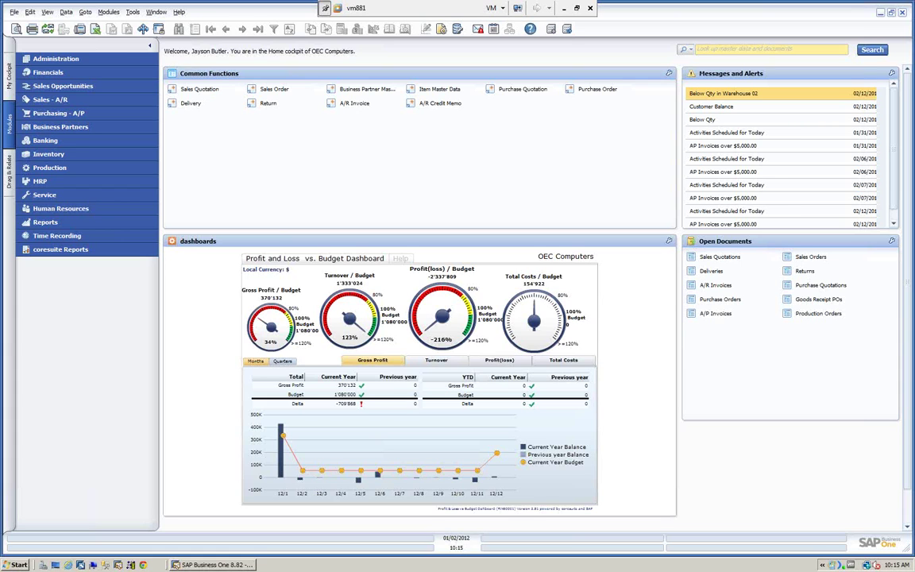
Open the business partner Dunning Terms setup and load the Standard dunning term record
click(62, 60)
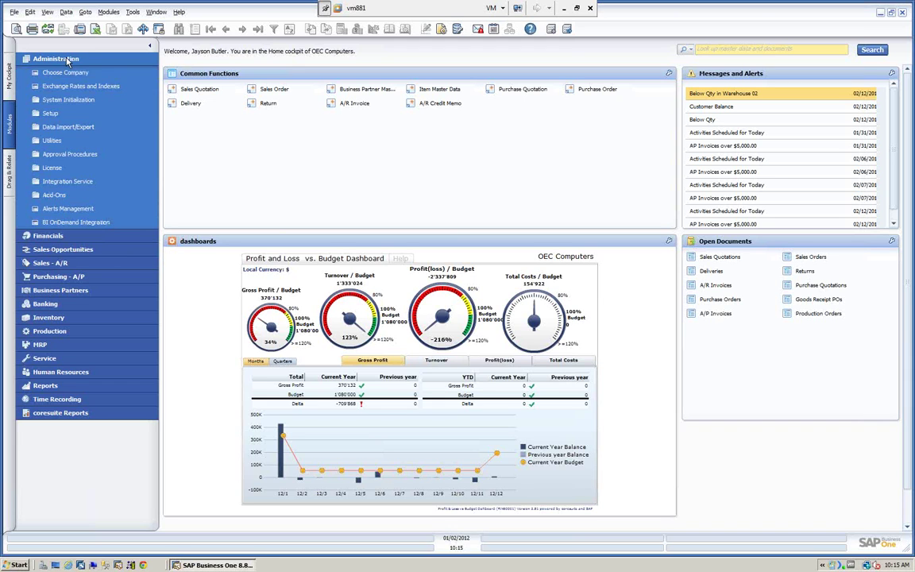
click(48, 115)
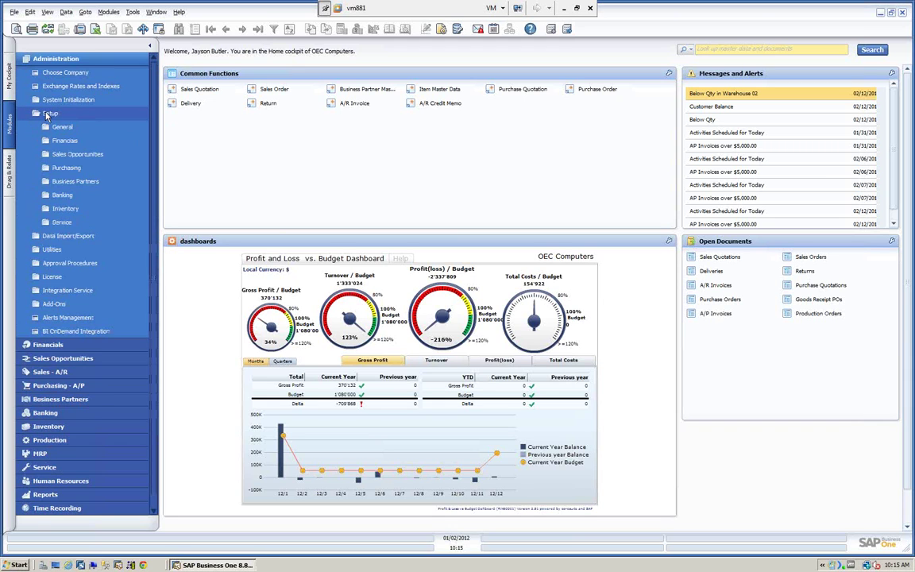
click(64, 182)
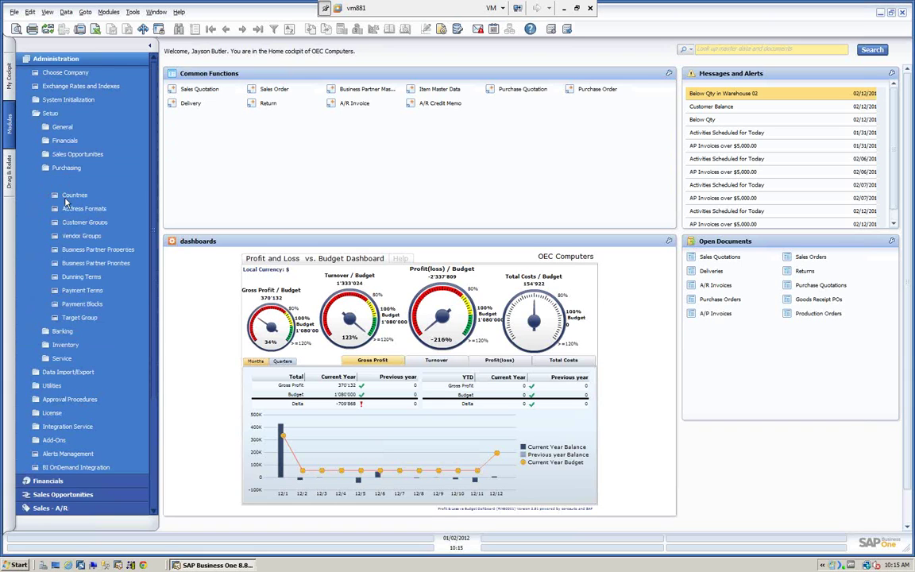
click(84, 276)
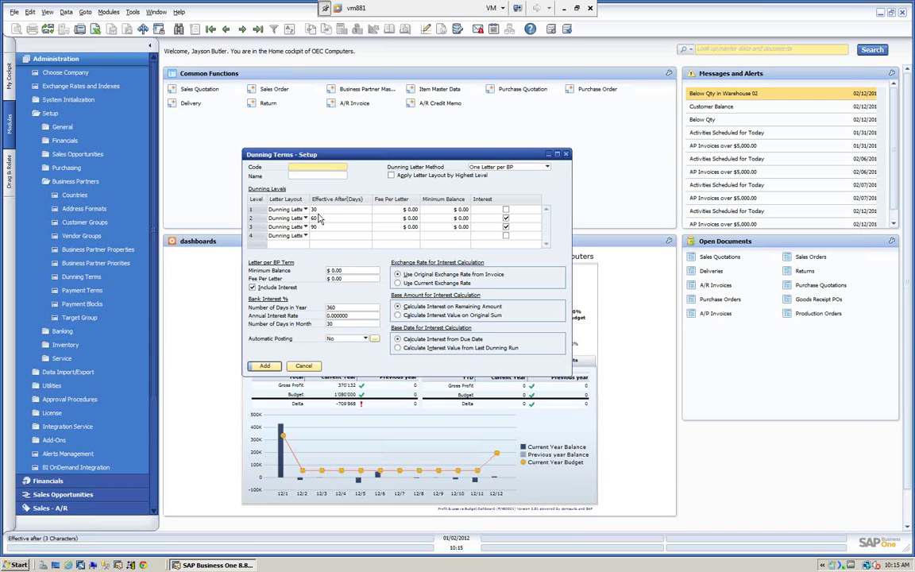
click(211, 30)
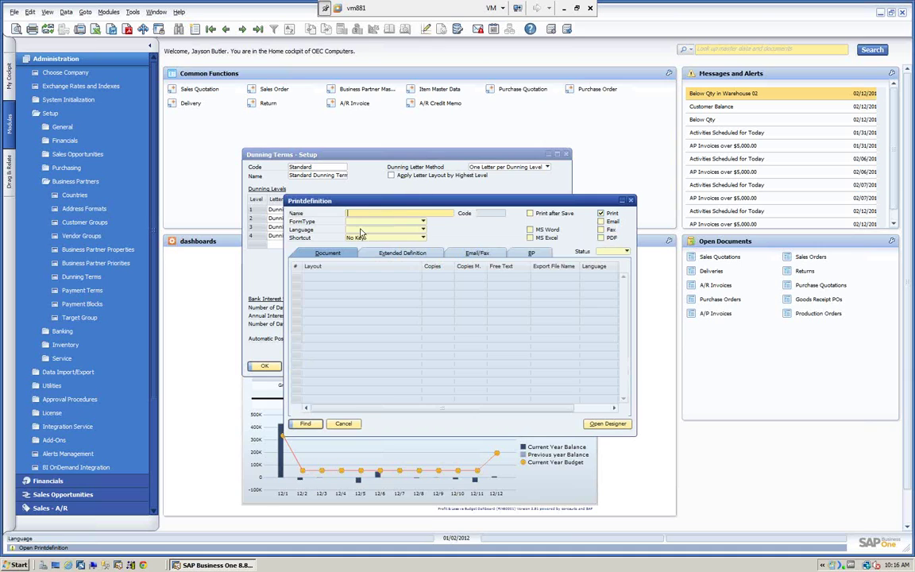
click(343, 425)
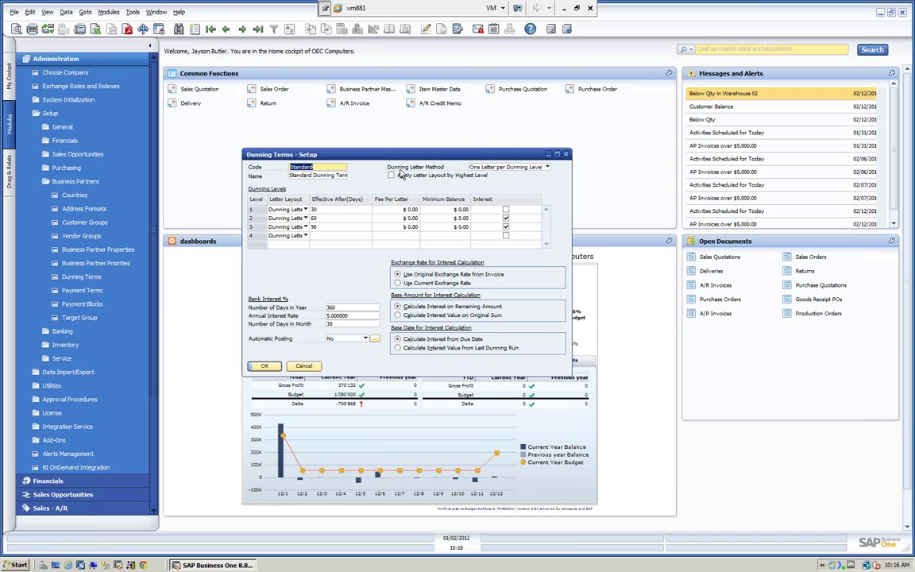
Set the Standard term's dunning letter method to One Letter per BP
click(548, 168)
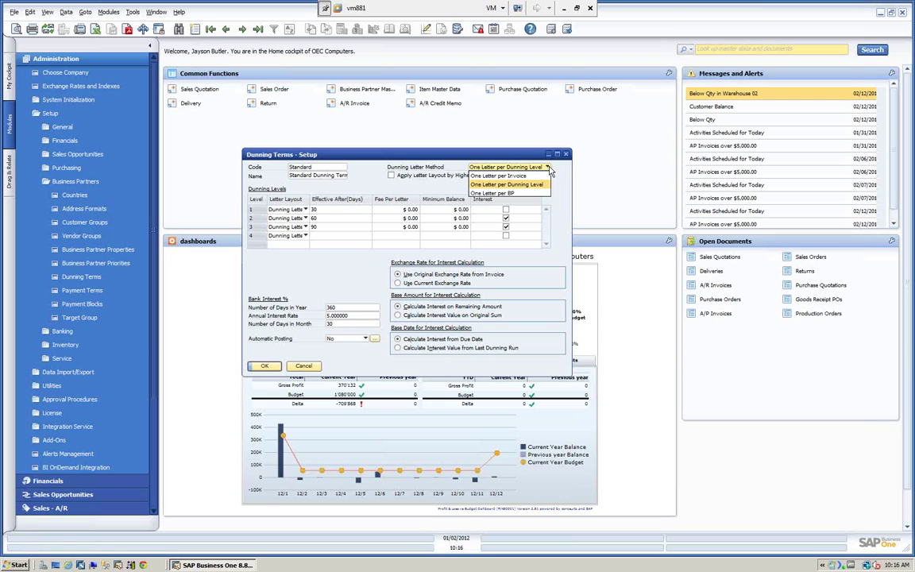
click(513, 193)
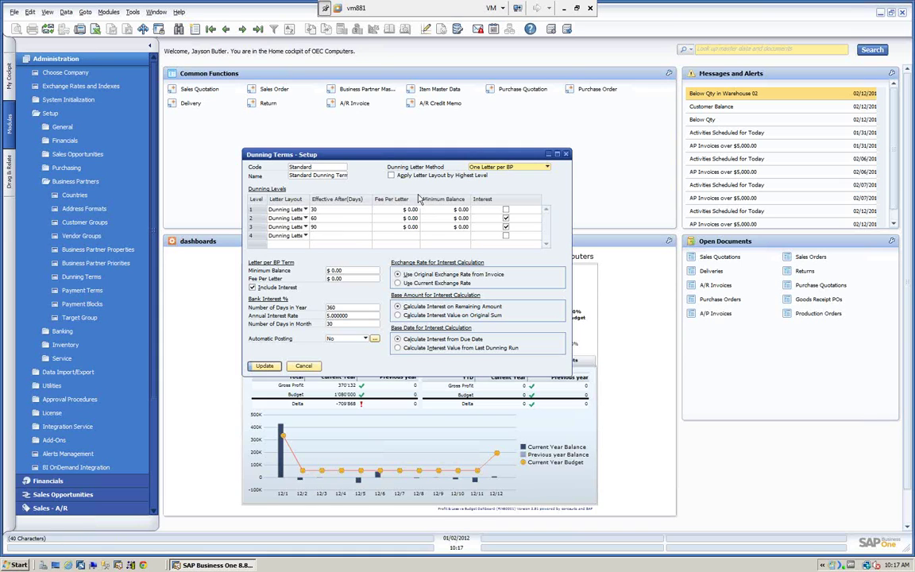
click(547, 167)
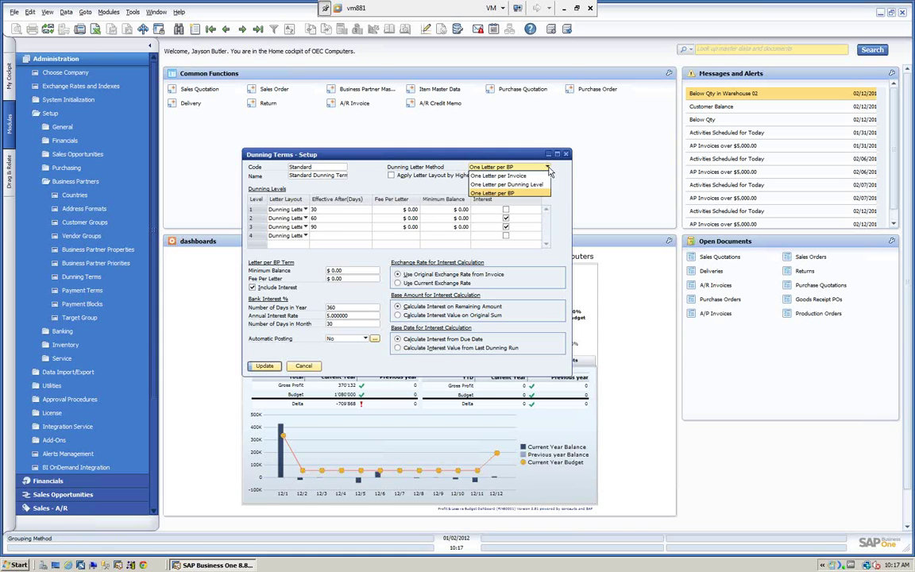
click(536, 186)
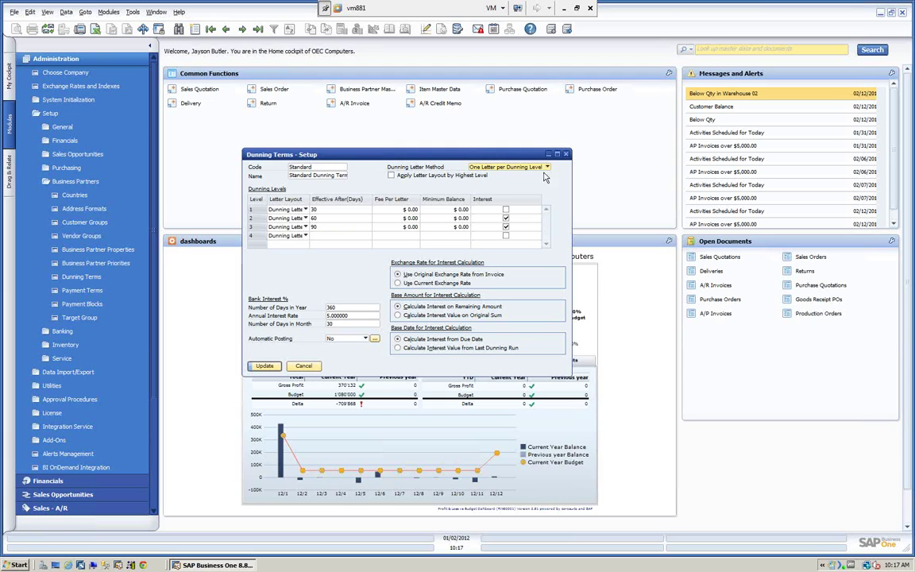
click(508, 167)
click(494, 193)
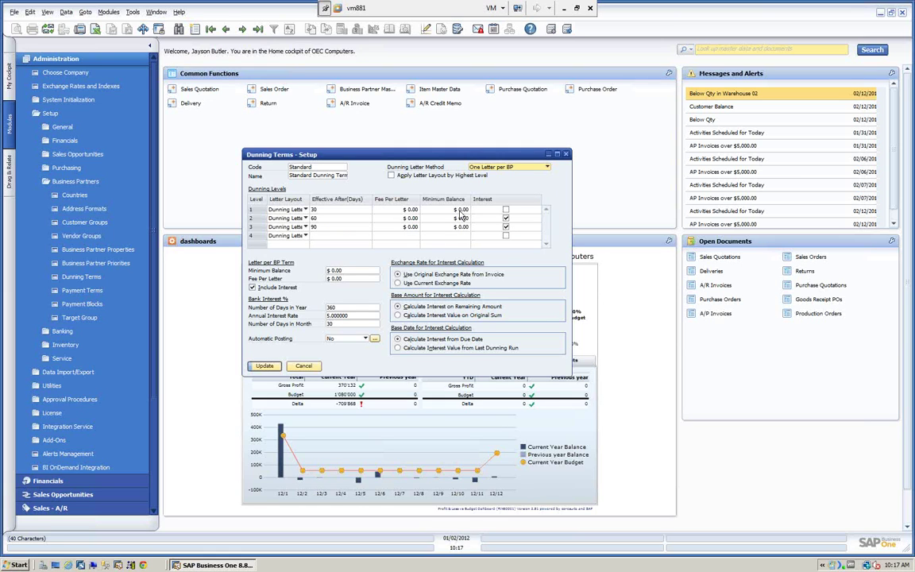
Set the minimum balance of dunning levels 2 and 3 to $1.00 each
click(461, 218)
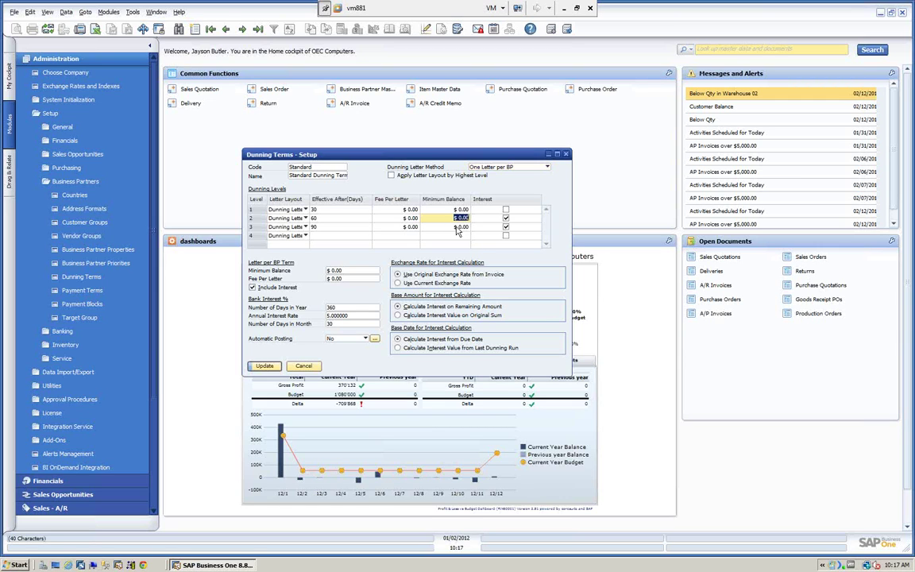
key(Tab)
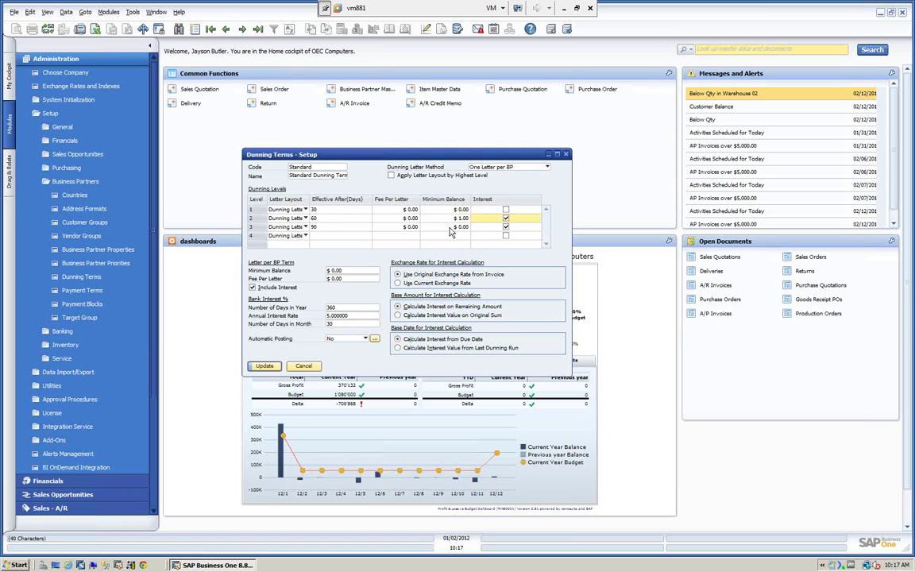
click(452, 228)
text(1)
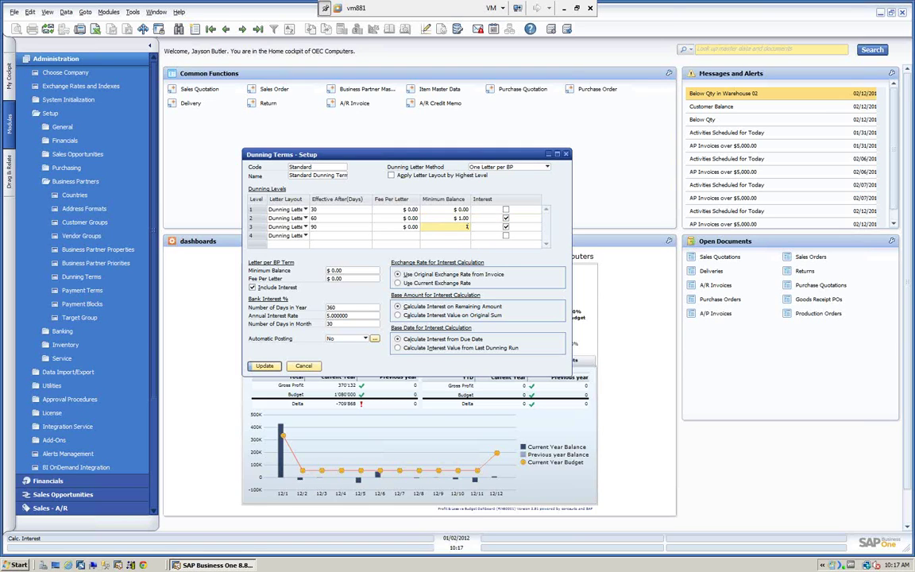
key(Tab)
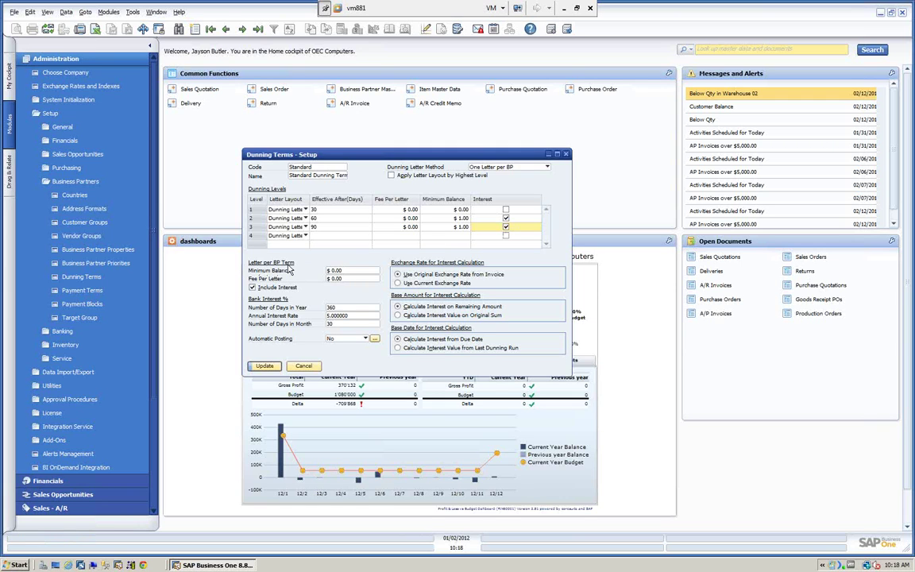
Set the minimum balance under Letter per BP Term to $1.00
click(355, 272)
click(353, 271)
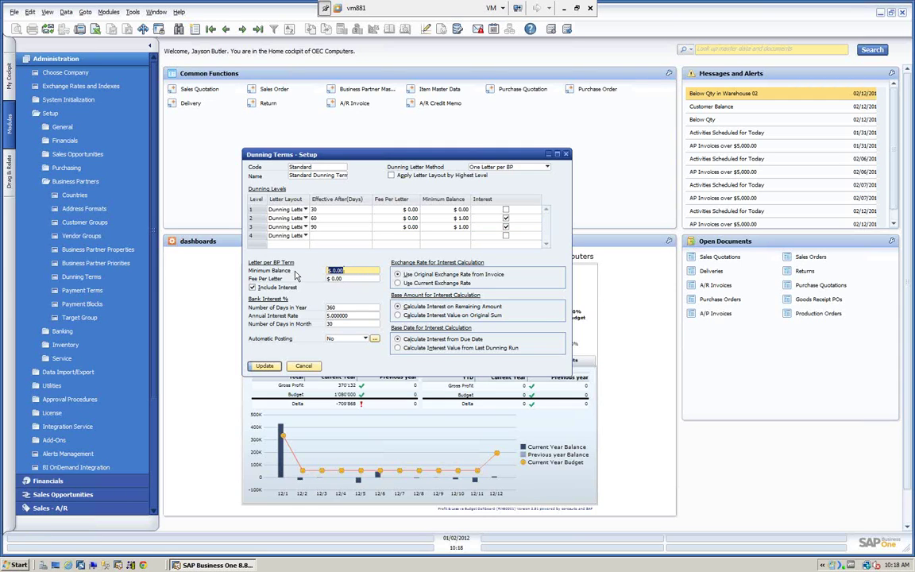
text(1)
key(Tab)
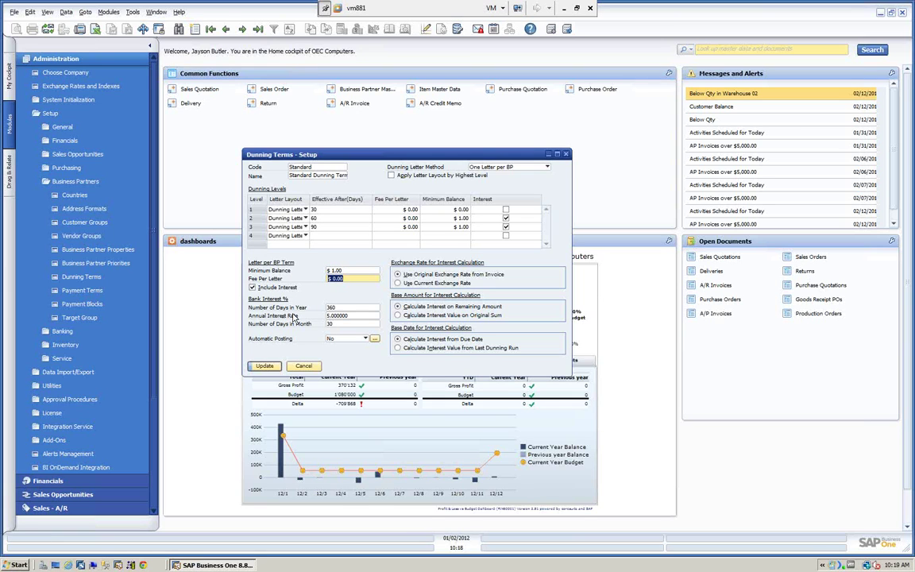
key(Tab)
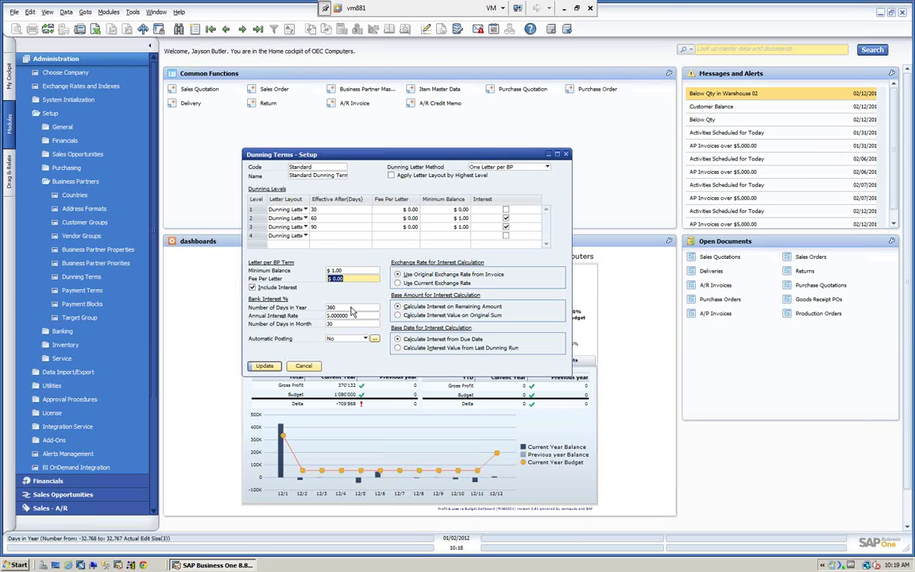
Set the annual interest rate for the bank interest calculation to 18
double_click(359, 308)
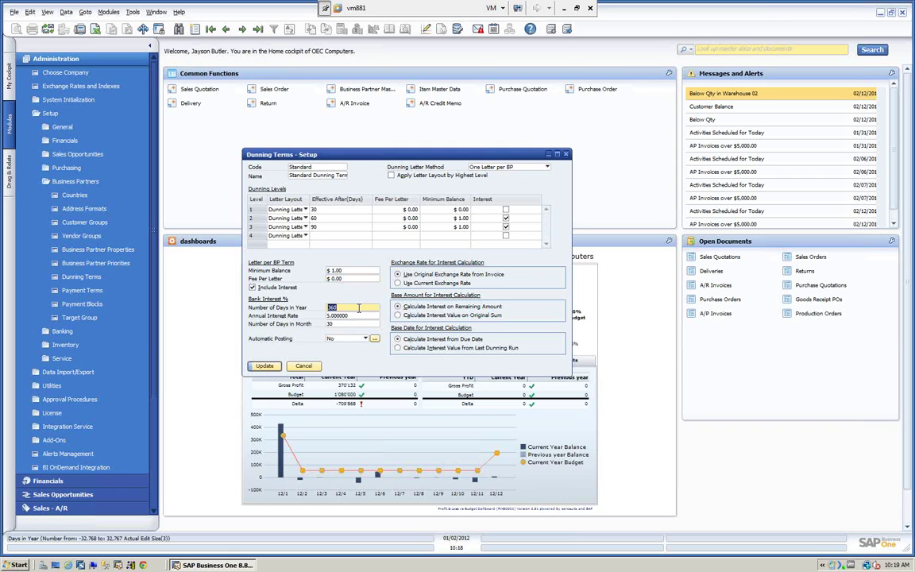
key(Tab)
text(18)
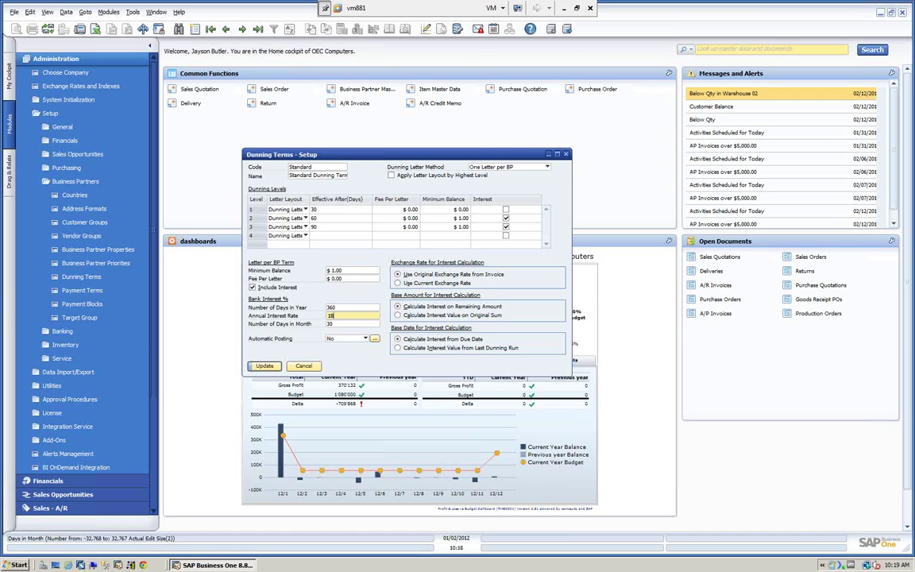
double_click(373, 324)
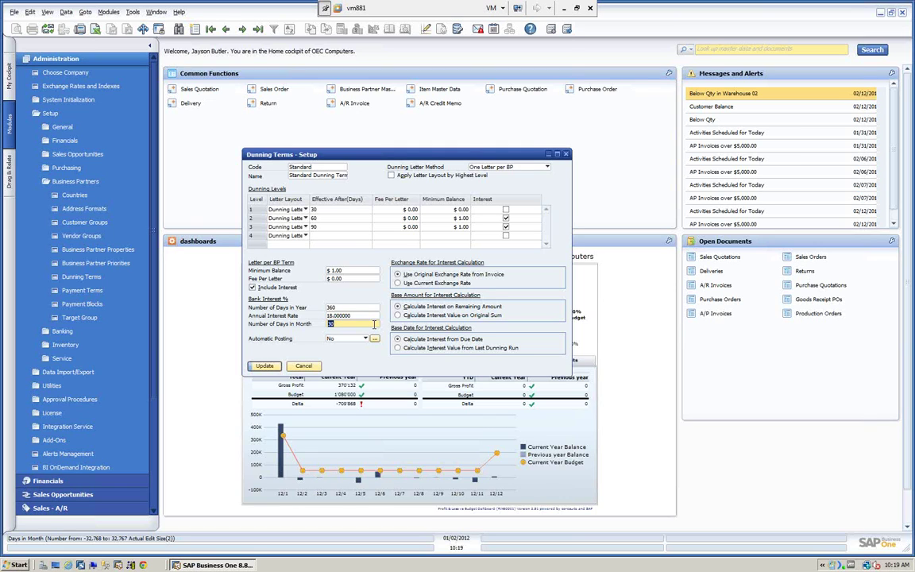
click(366, 339)
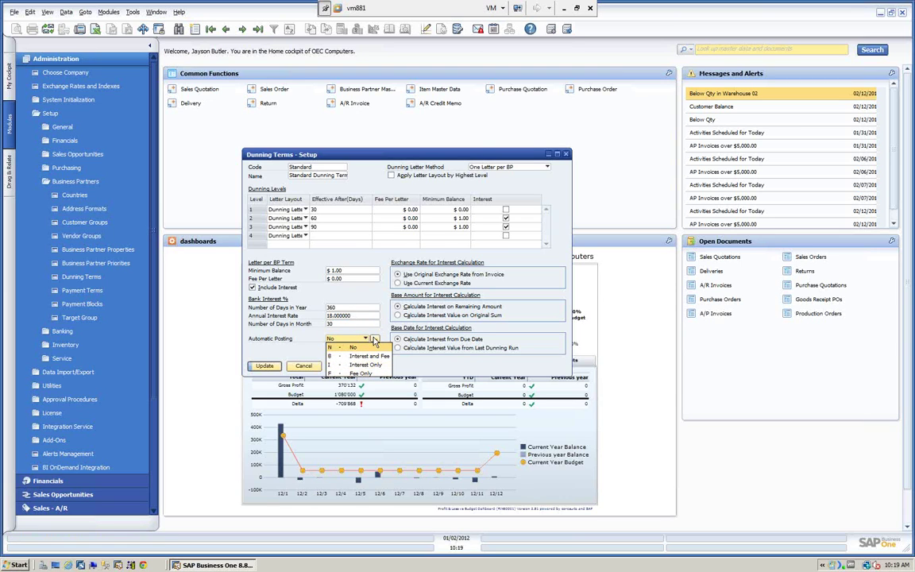
click(375, 342)
click(375, 341)
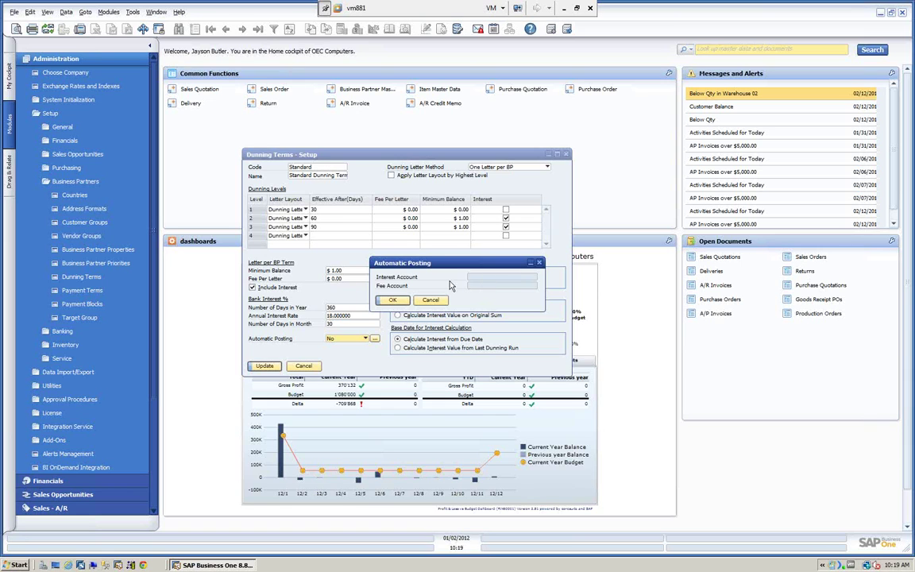
click(395, 300)
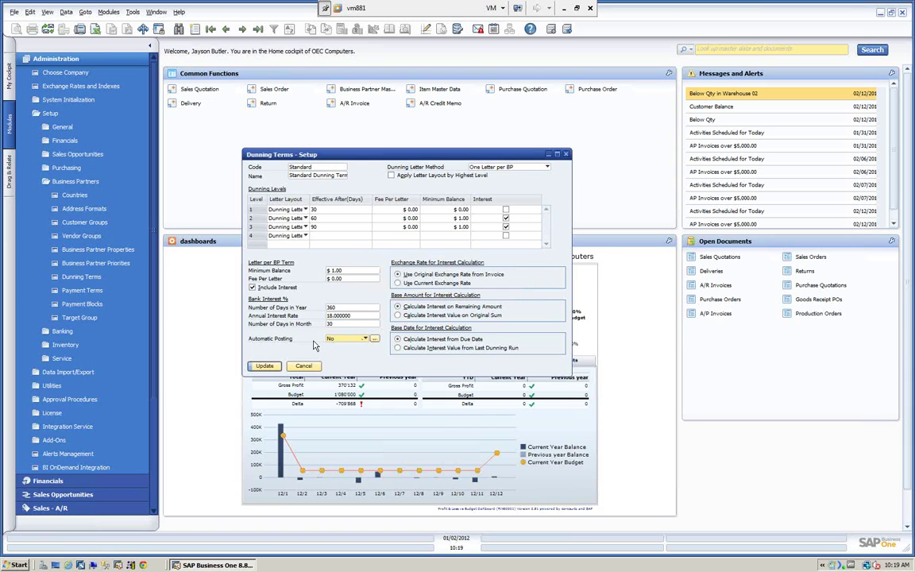
Set automatic posting to Interest Only and assign the second listed Miscellaneous Income (HO, USA, GA) account as its interest account
click(367, 339)
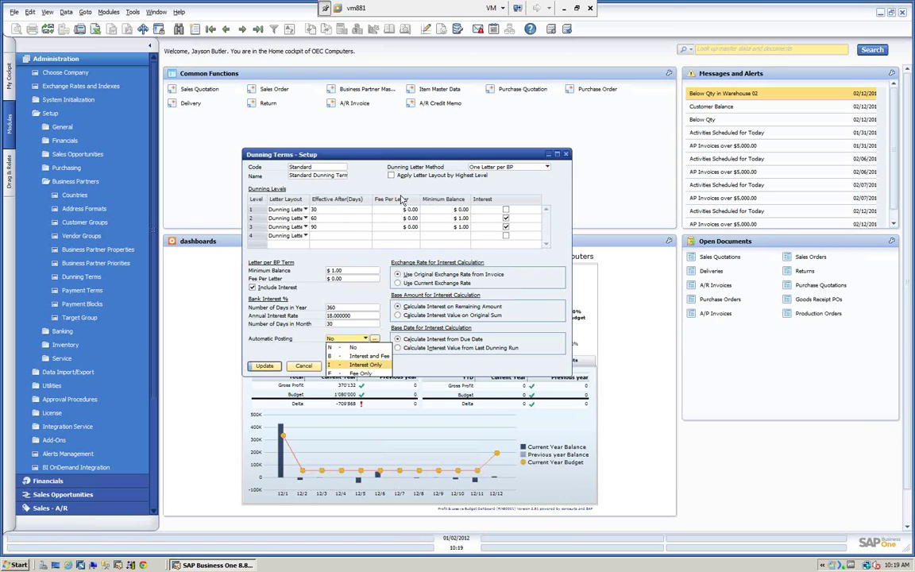
click(366, 367)
click(378, 340)
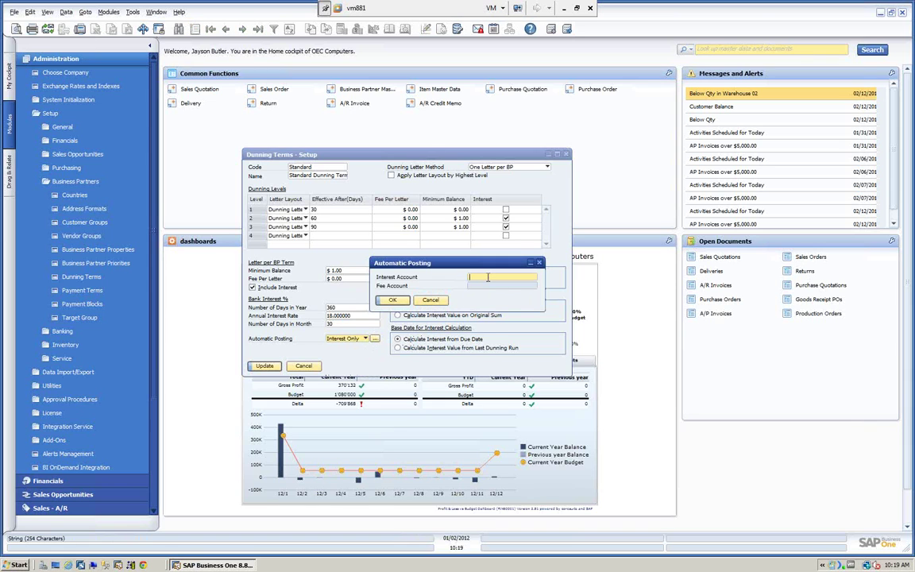
key(Tab)
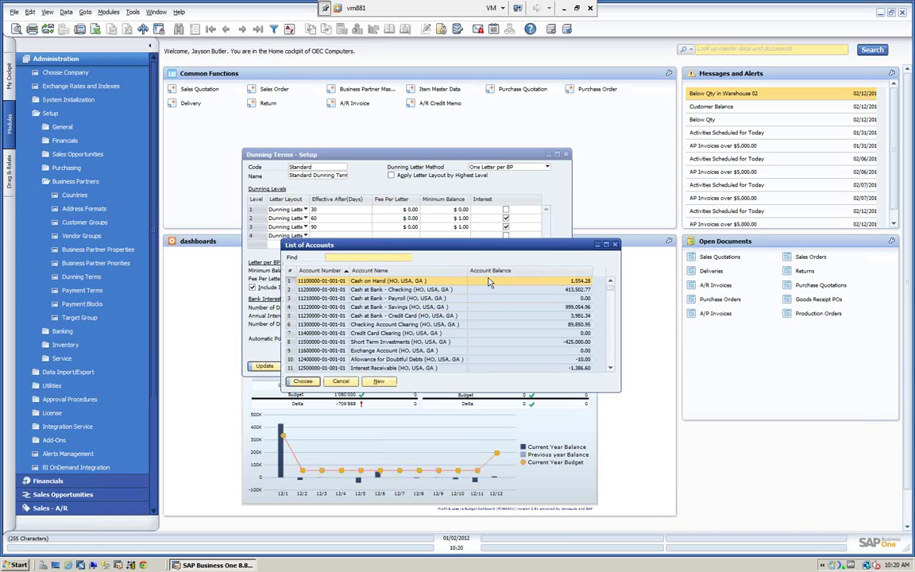
click(389, 271)
text(misc)
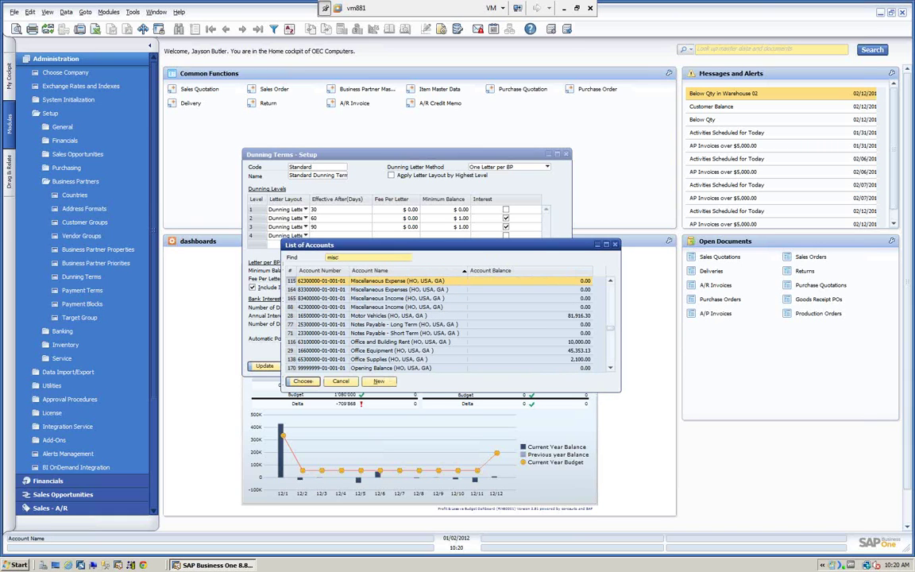
click(369, 299)
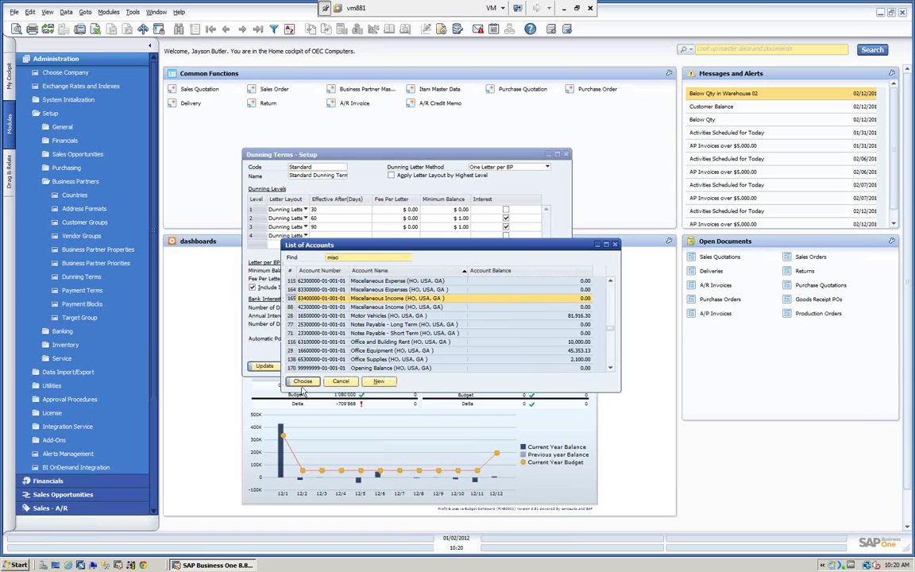
click(333, 309)
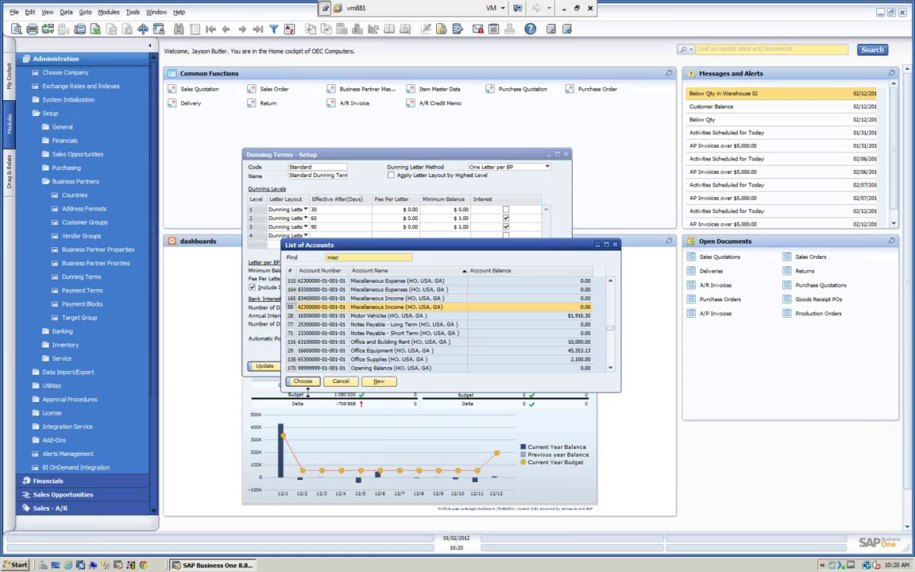
click(303, 383)
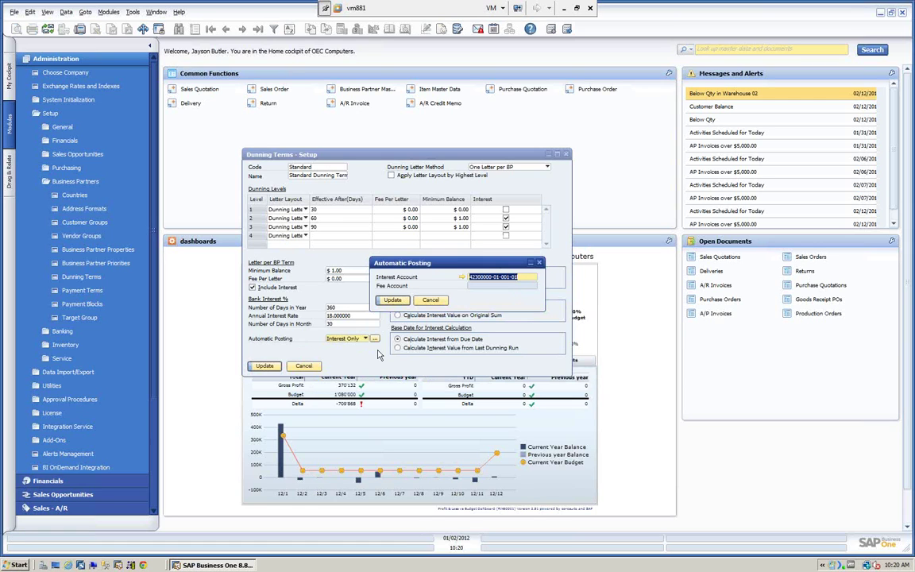
click(395, 301)
click(398, 302)
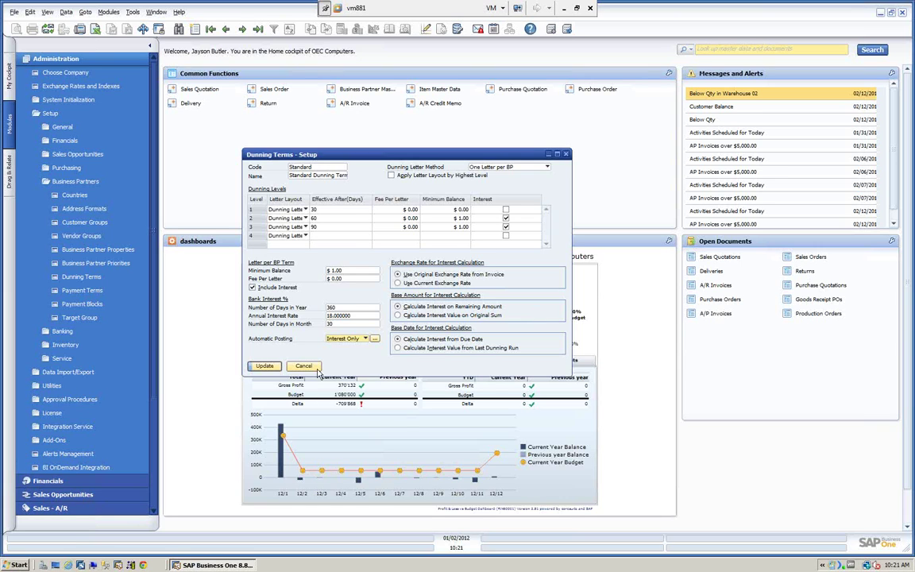
Save the Standard dunning term, updating all business partners that use it, and close the setup
click(265, 367)
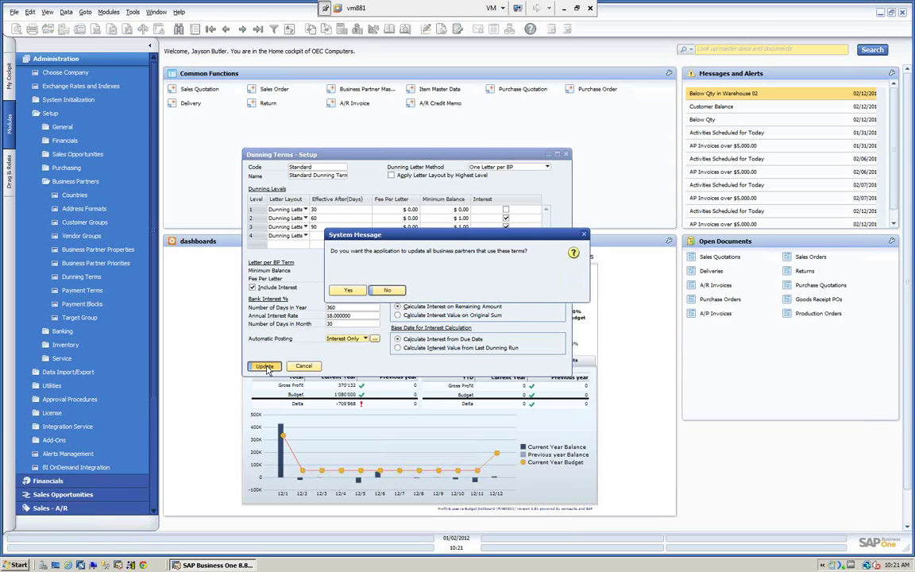
click(347, 292)
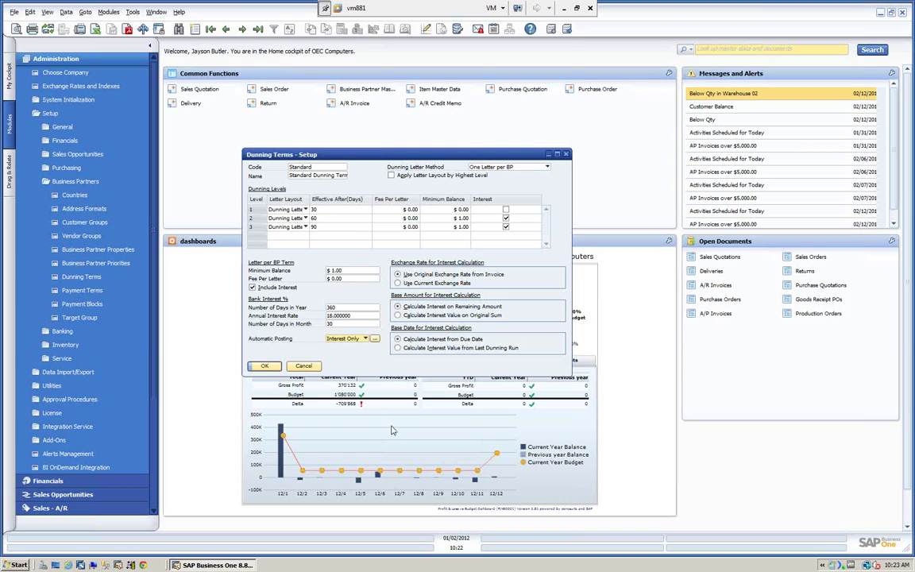
click(262, 367)
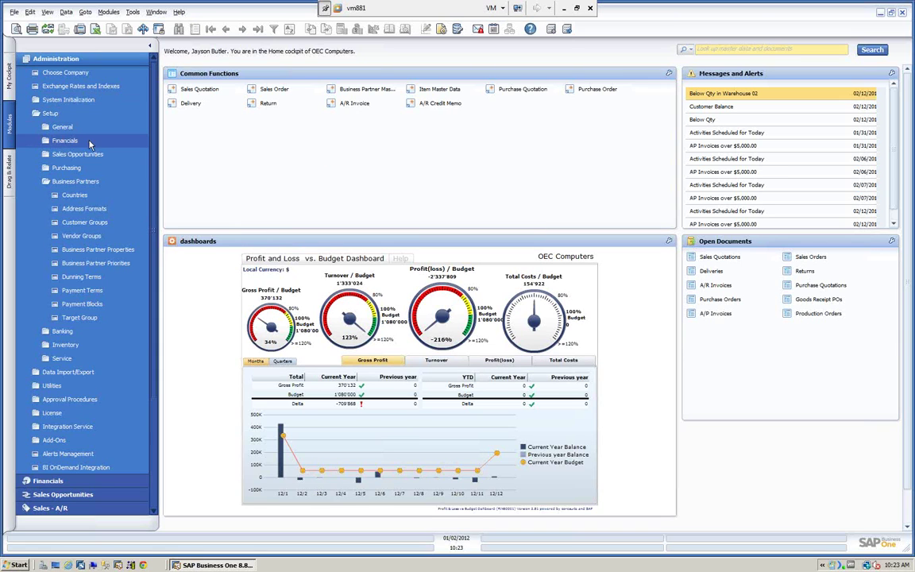
Review the Default Dunning Term for Customer and its option to define a new term in the general settings, keeping Standard and closing the settings
click(68, 100)
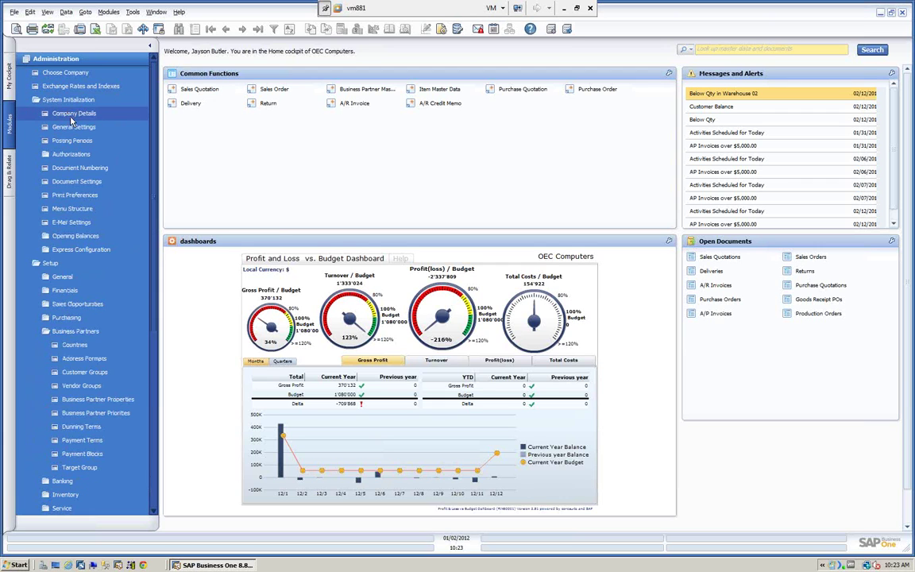
click(75, 128)
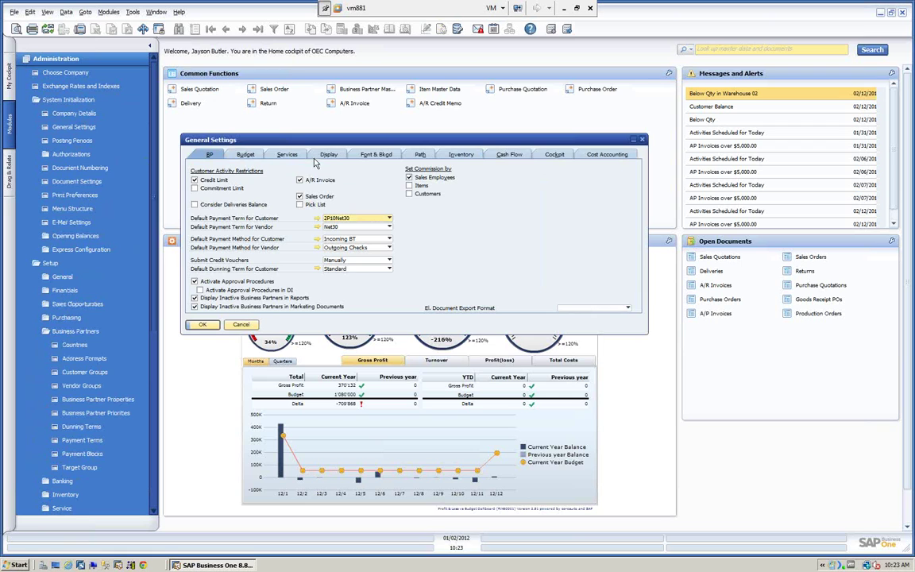
drag(288, 133, 284, 96)
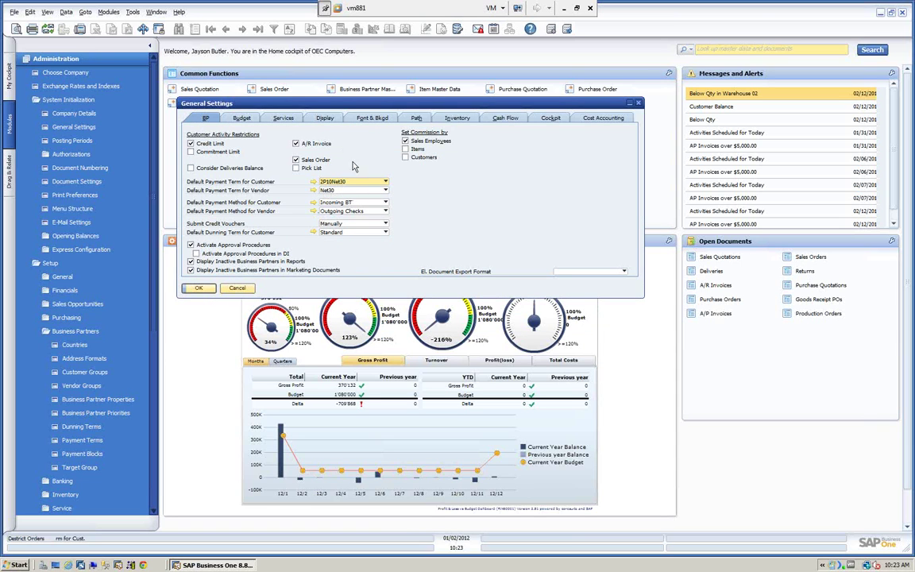
click(367, 233)
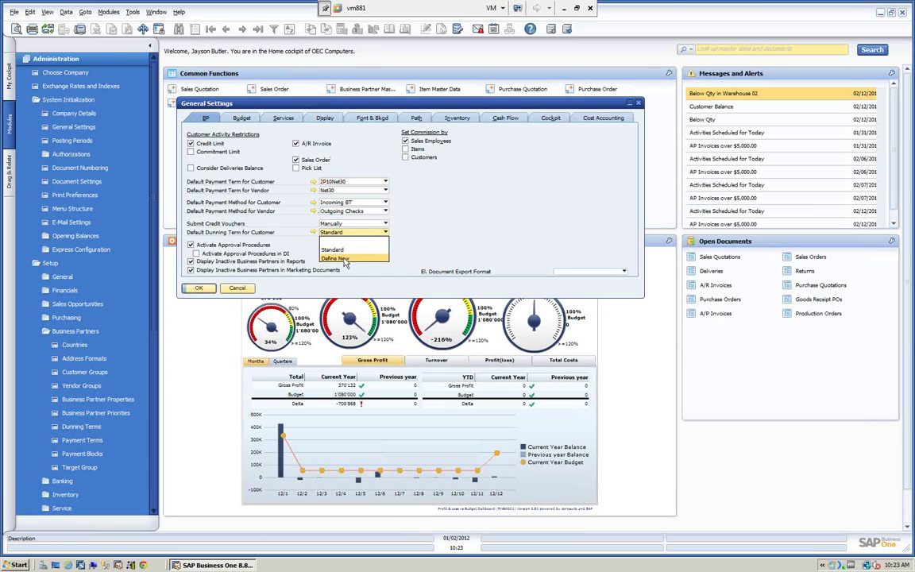
click(345, 259)
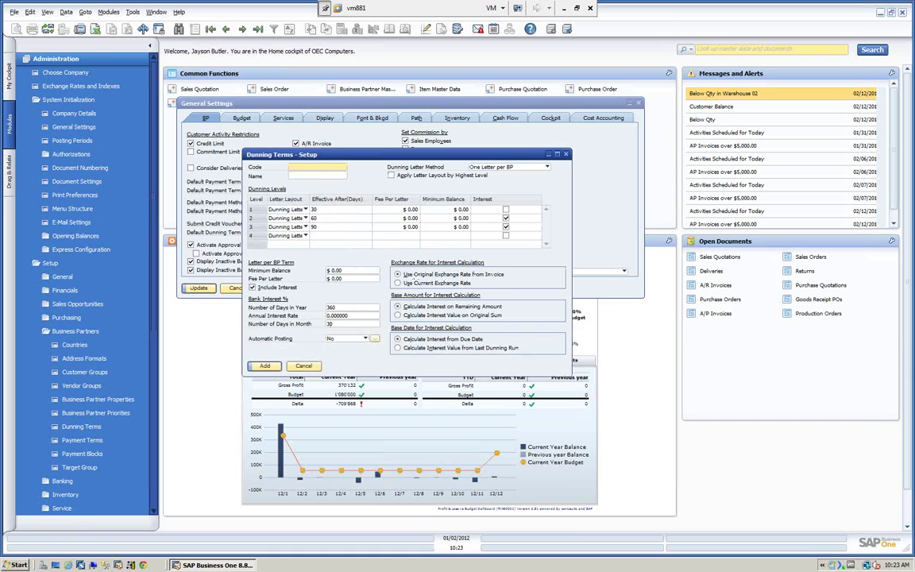
key(Escape)
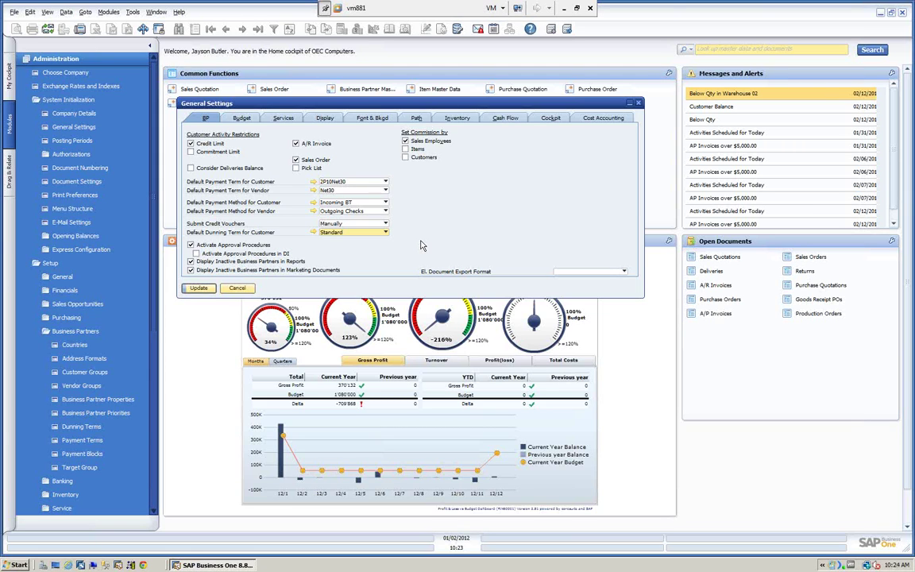
click(199, 288)
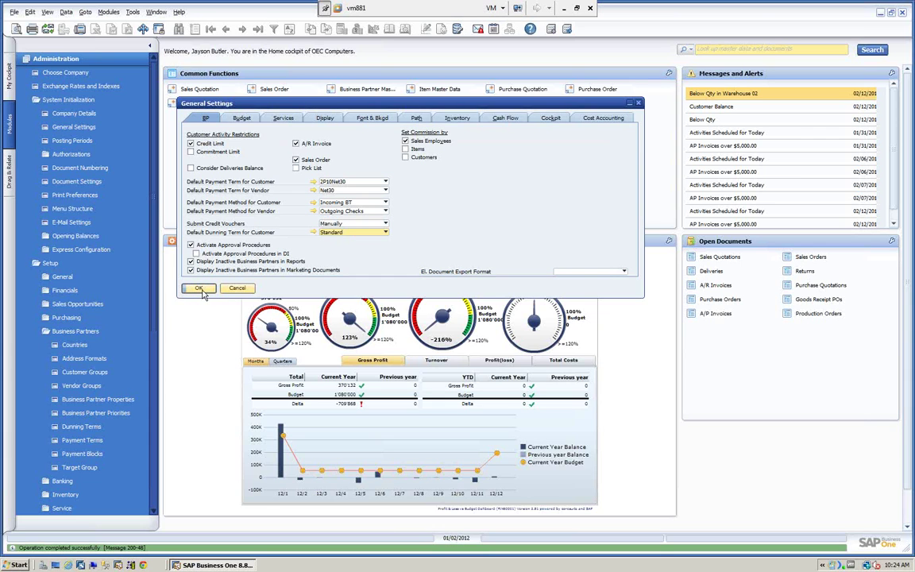
click(200, 288)
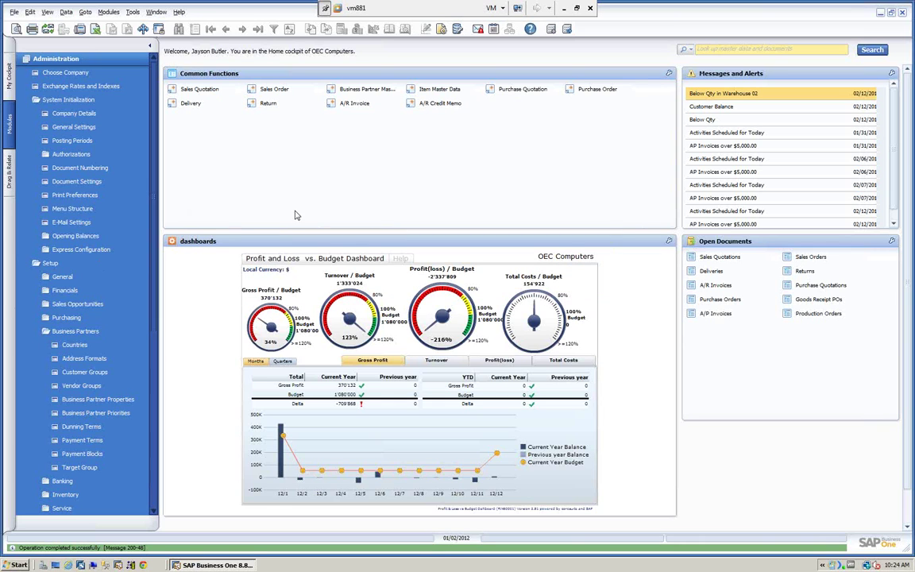
Find the customer Earthshaker Corporation in the business partner master data
click(74, 62)
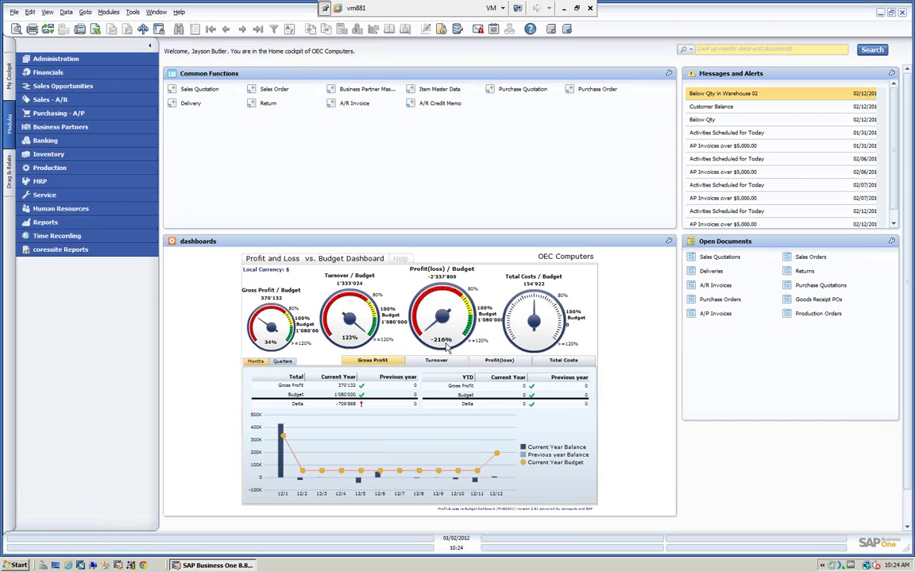
click(366, 92)
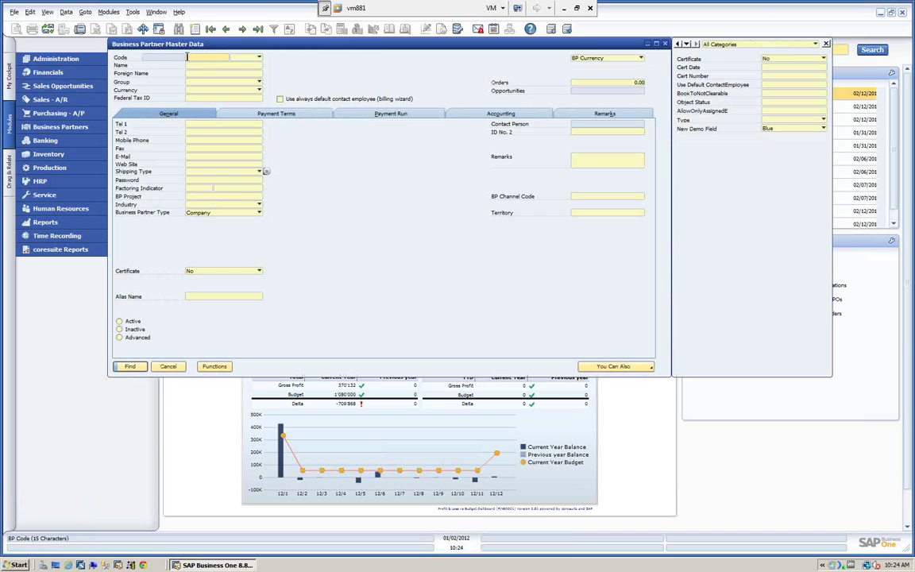
click(191, 67)
text(e)
key(Return)
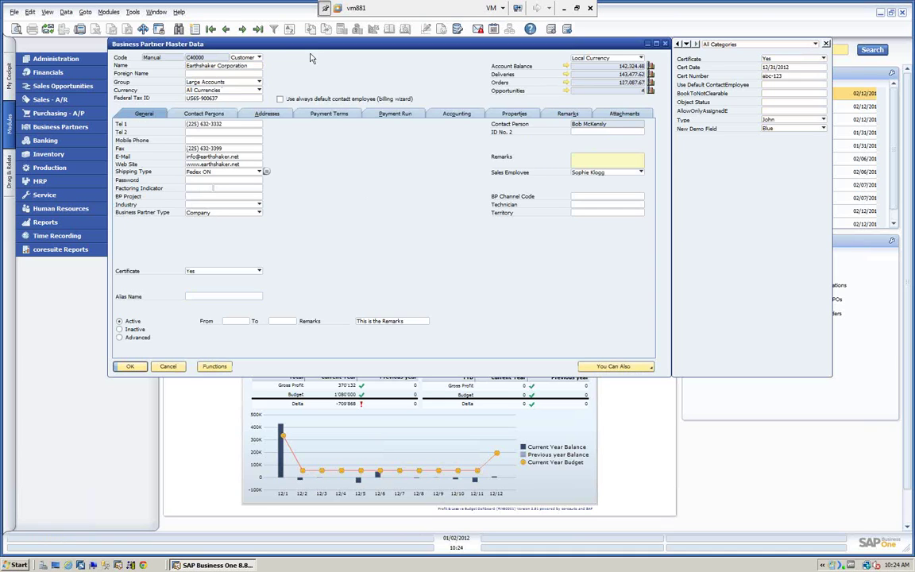
Examine the customer's dunning term and the available automatic posting options in its payment terms
click(326, 115)
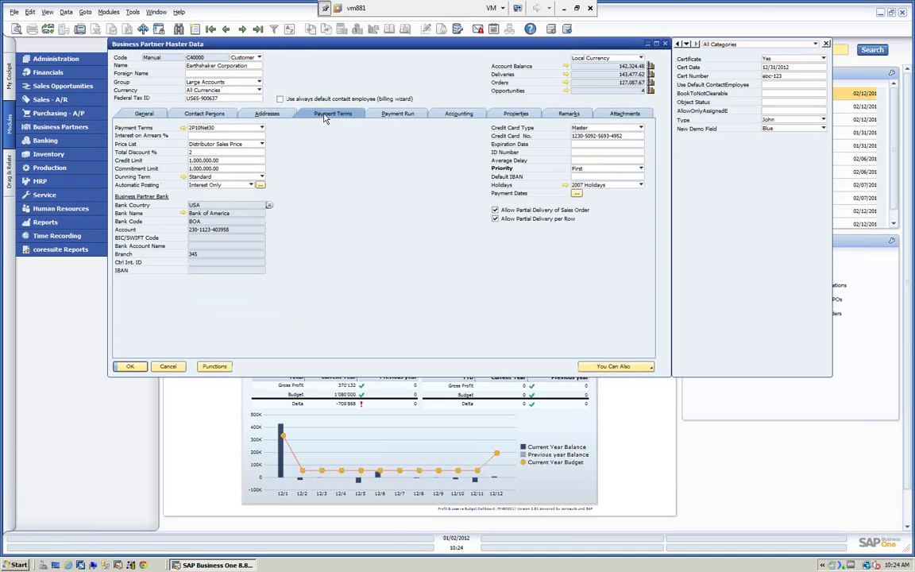
click(253, 186)
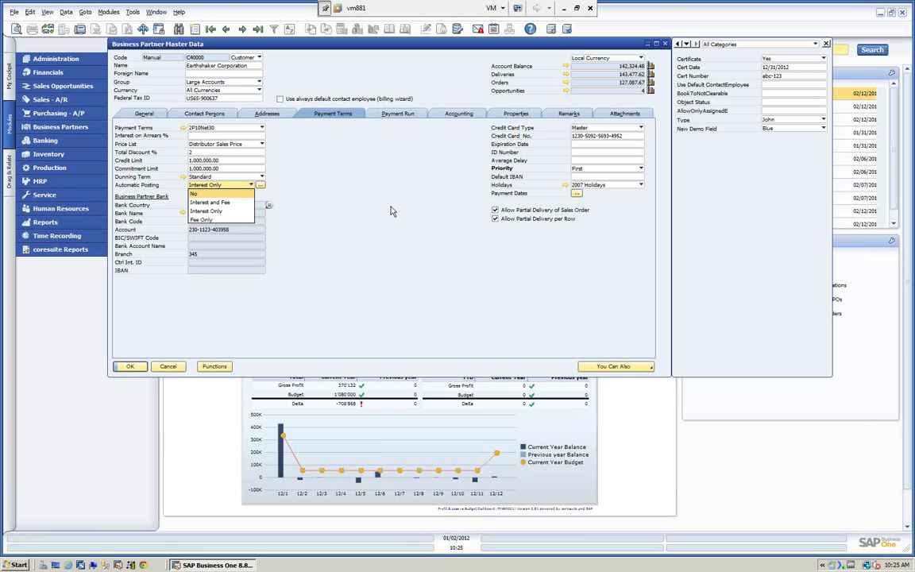
click(312, 194)
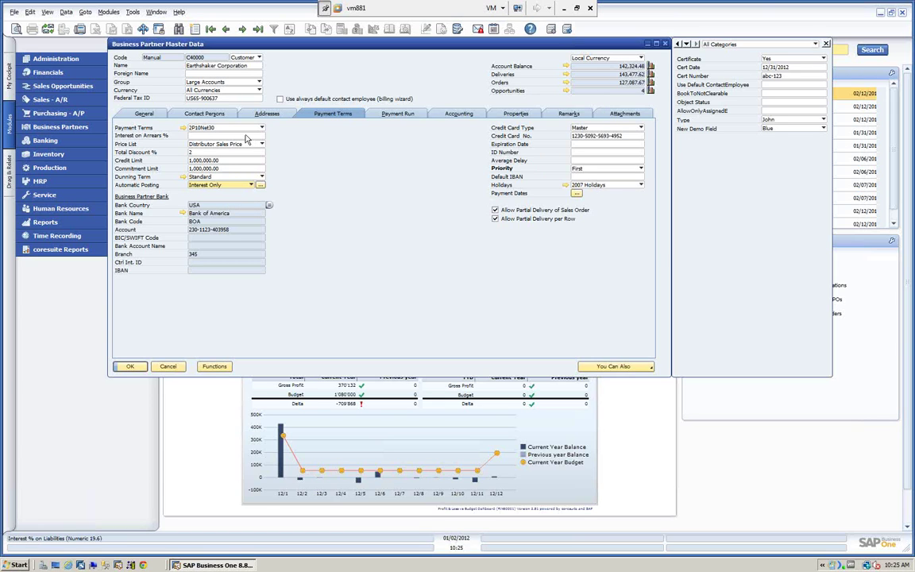
Clear the customer's dunning term, then reassign the Standard term with automatic posting set to Interest Only
click(262, 177)
click(238, 186)
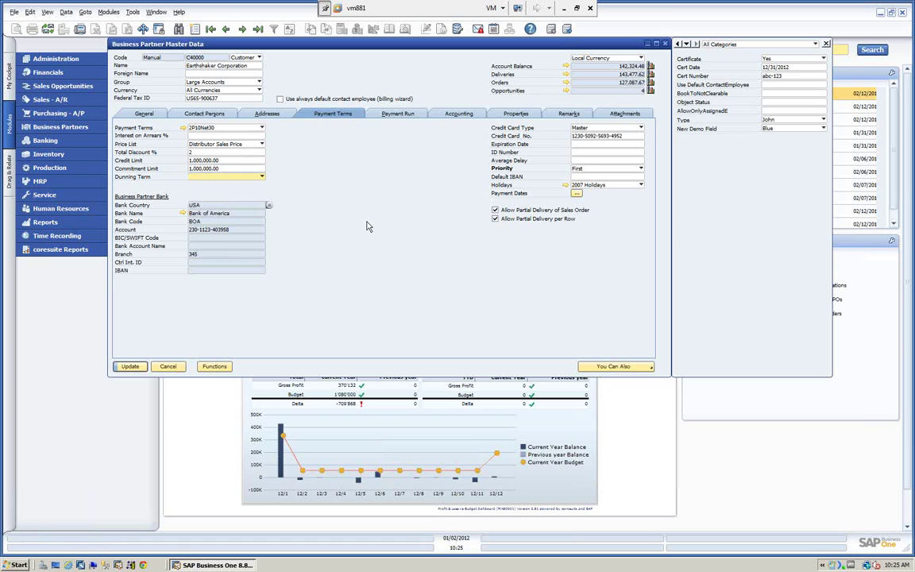
click(261, 178)
click(237, 194)
click(251, 185)
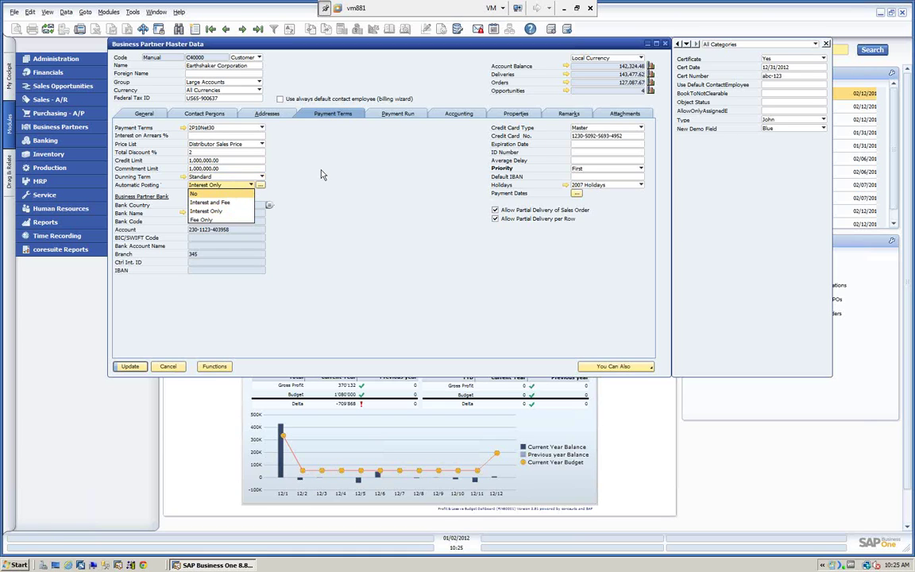
click(208, 210)
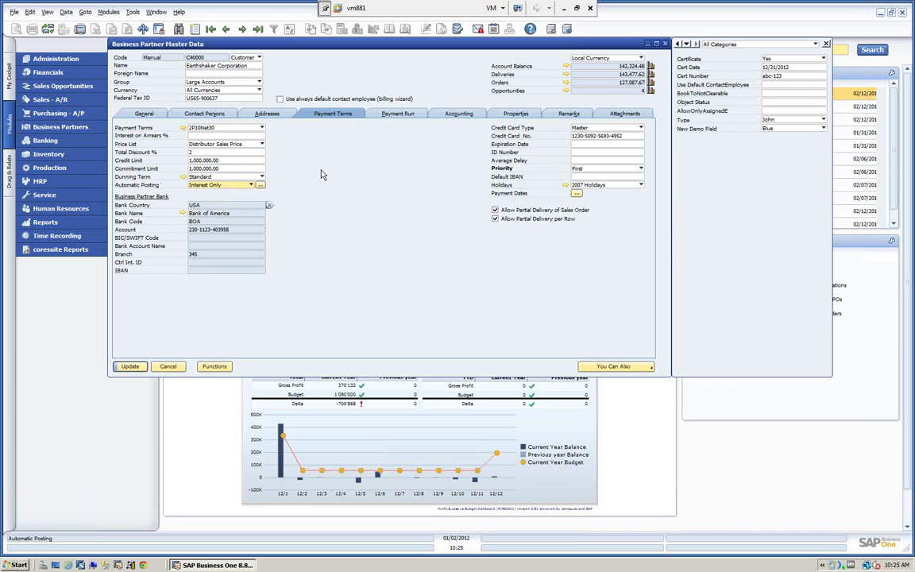
Try switching Block Dunning Letters on and off in the customer's accounting settings and close the record without saving
click(397, 115)
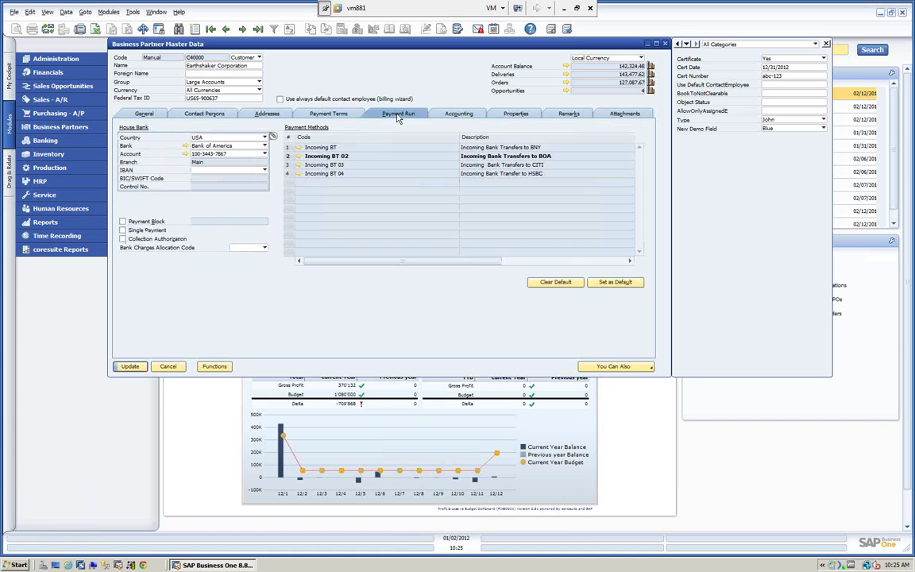
click(445, 114)
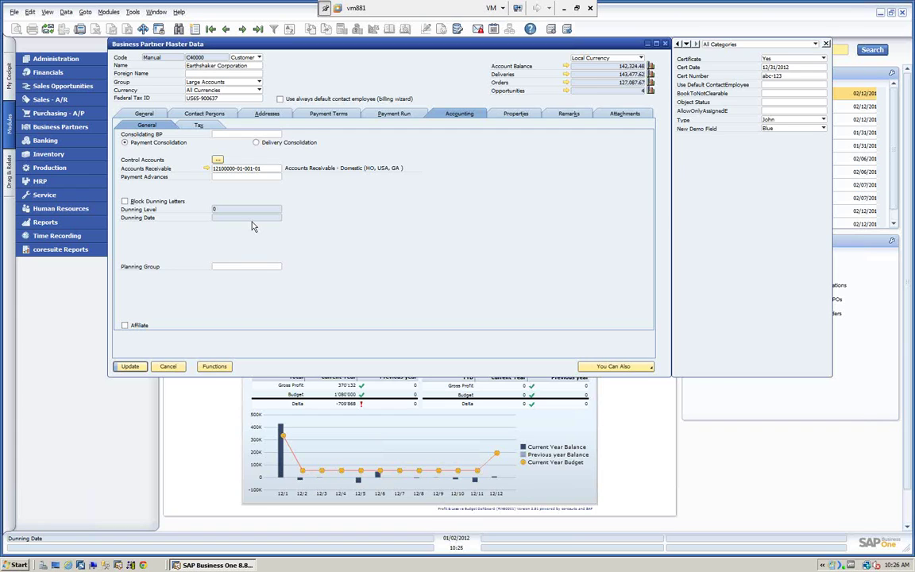
click(125, 201)
click(125, 202)
click(171, 368)
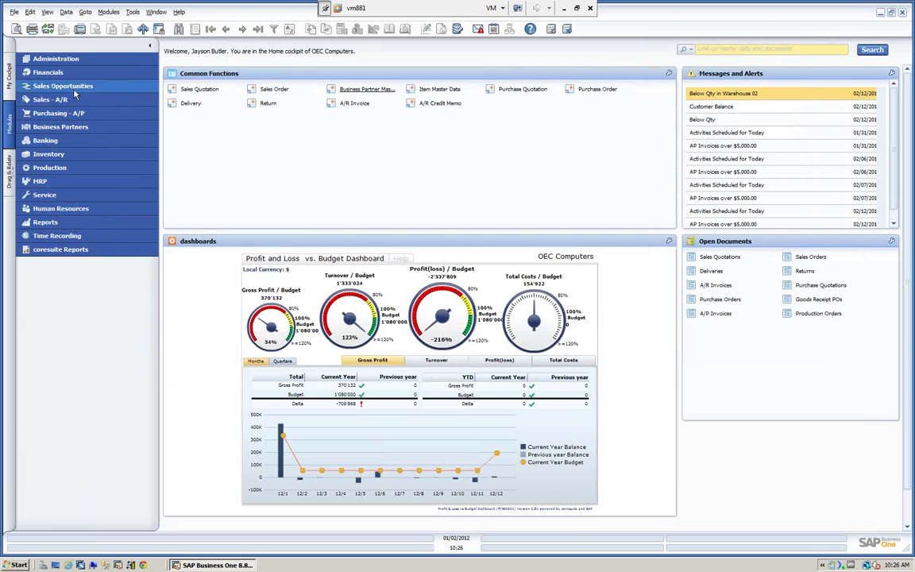
Check the default dunning term for customers in the general settings and close them without changes
click(68, 60)
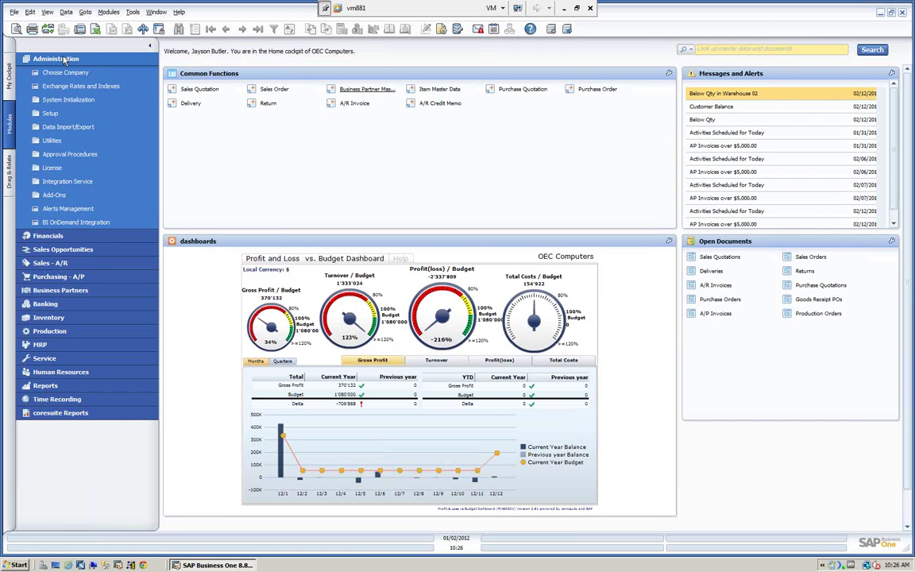
click(68, 97)
click(67, 127)
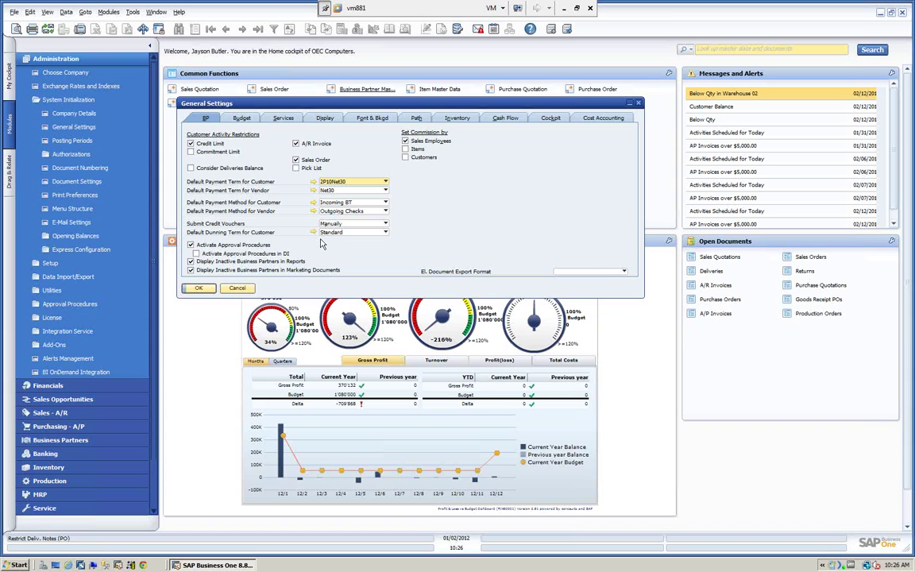
click(237, 288)
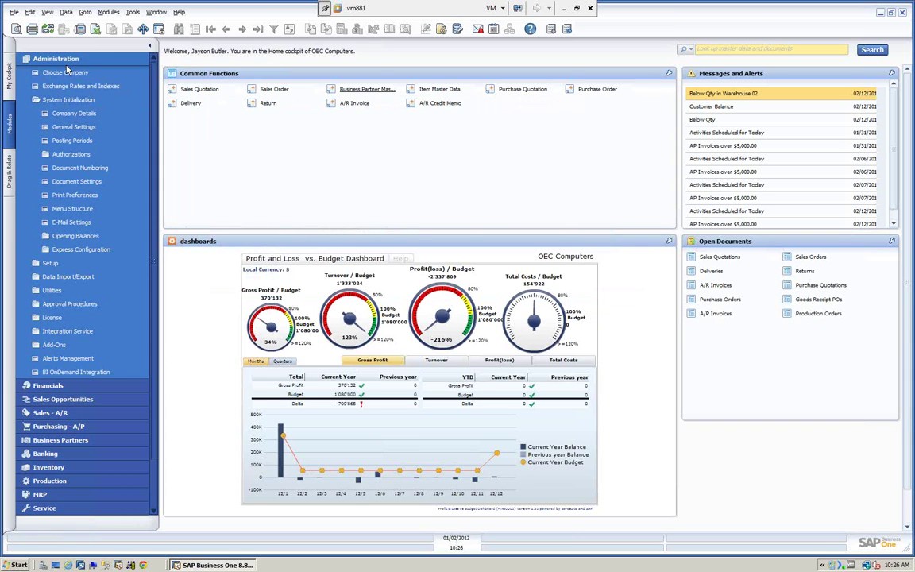
Review the Standard dunning term's setup, including the interest account for automatic posting, and close it without changes
click(59, 101)
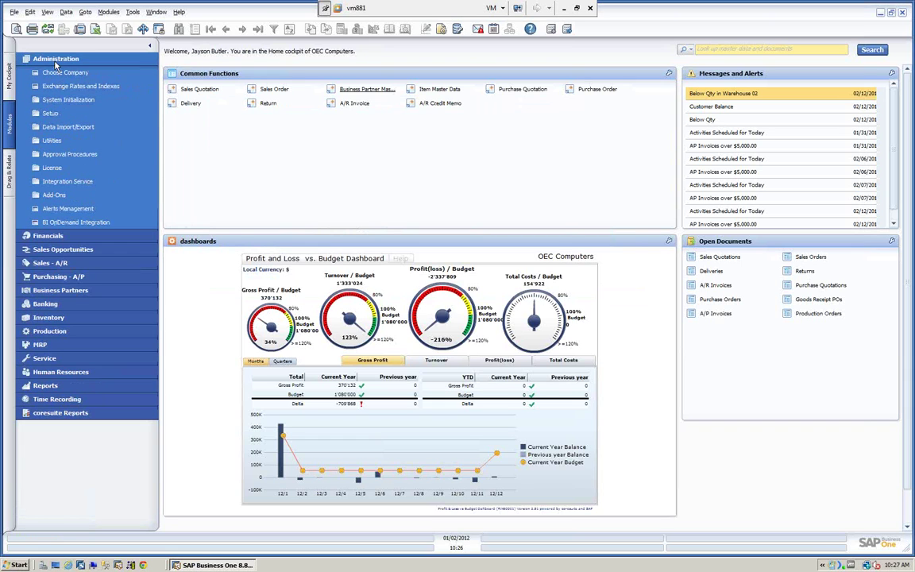
click(51, 114)
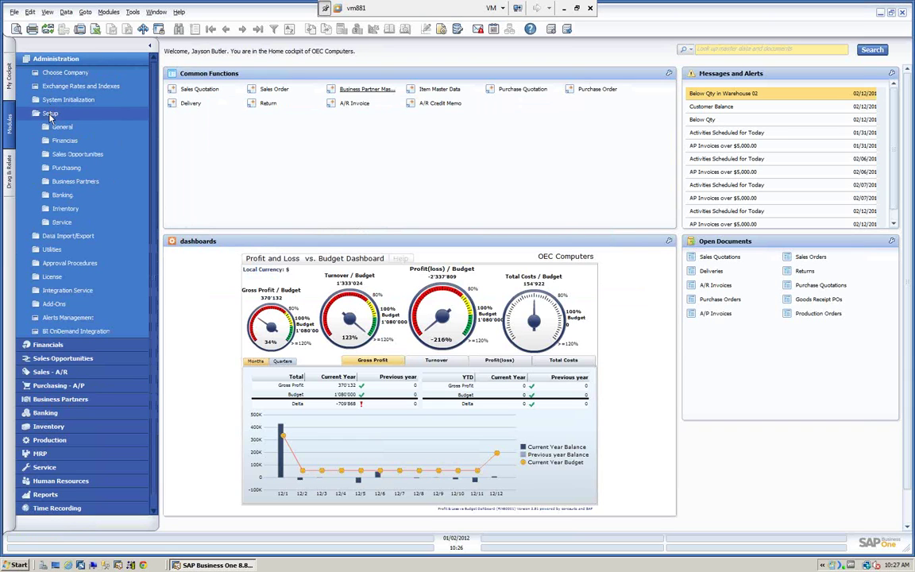
click(67, 182)
click(76, 277)
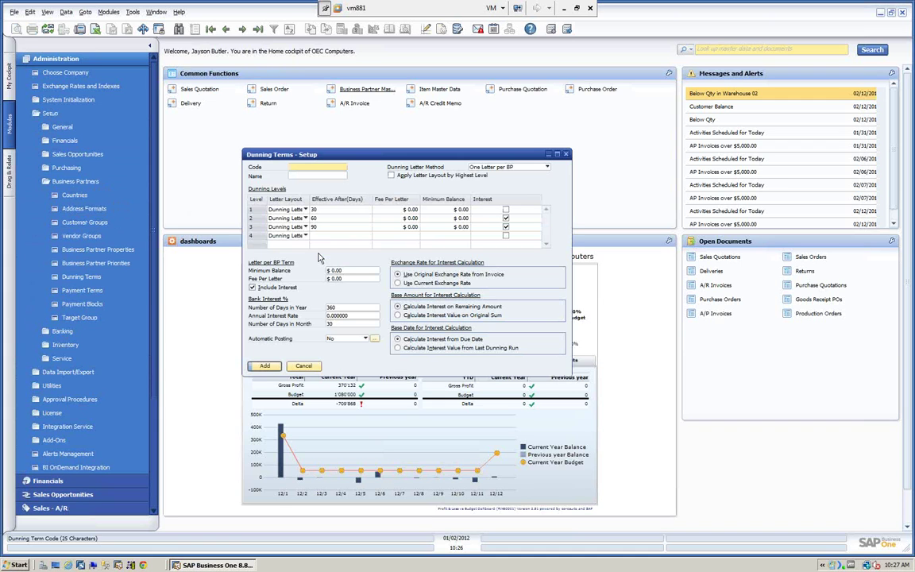
click(211, 30)
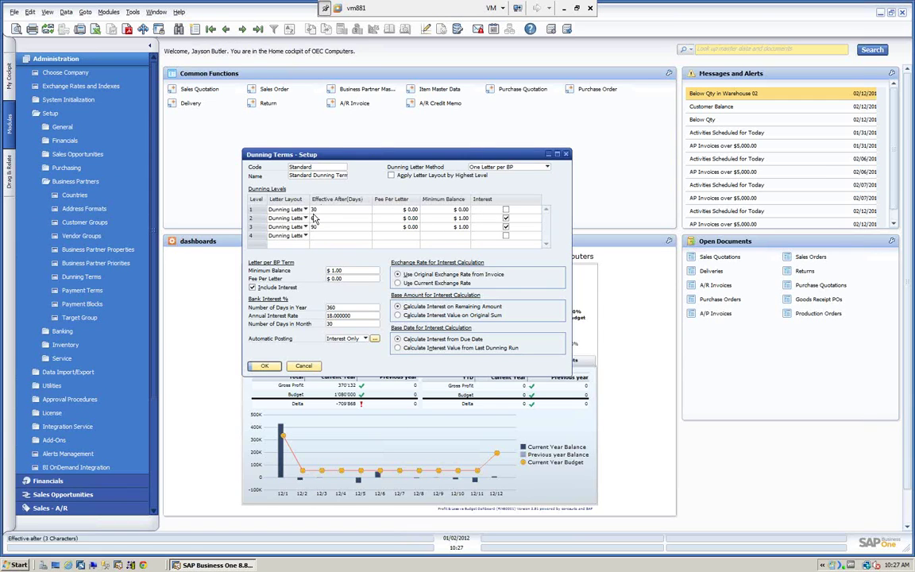
click(375, 339)
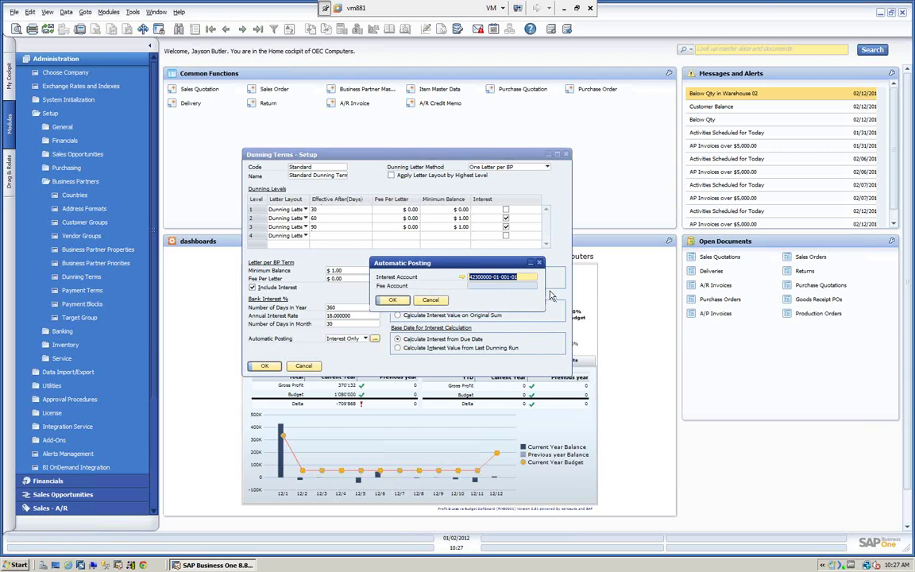
click(394, 301)
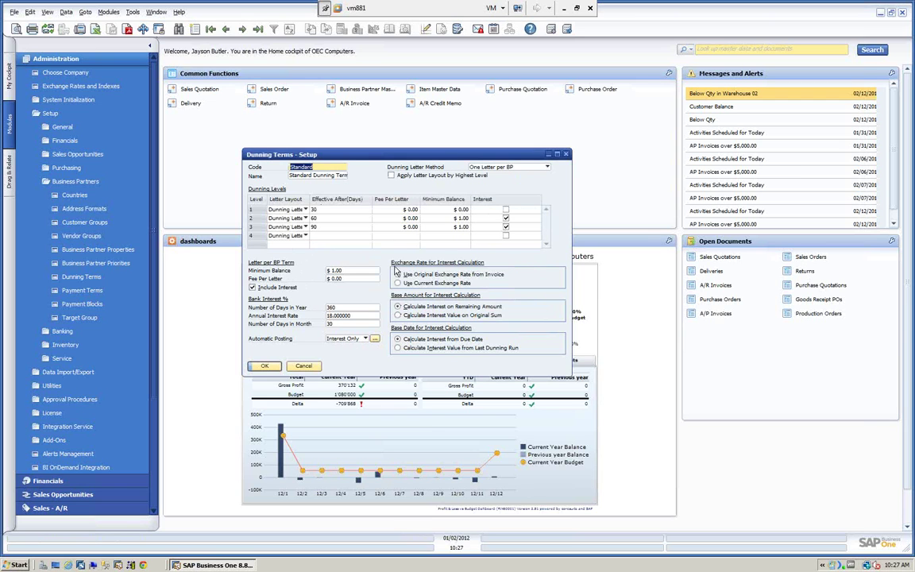
click(302, 367)
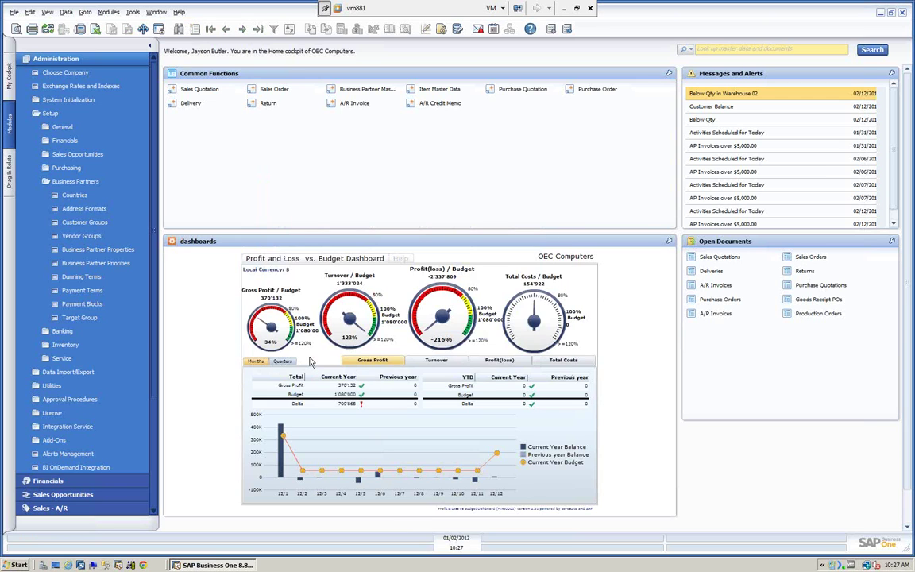
Add a Dunning Wizard shortcut from the Sales - A/R module to the cockpit's Common Functions
click(74, 60)
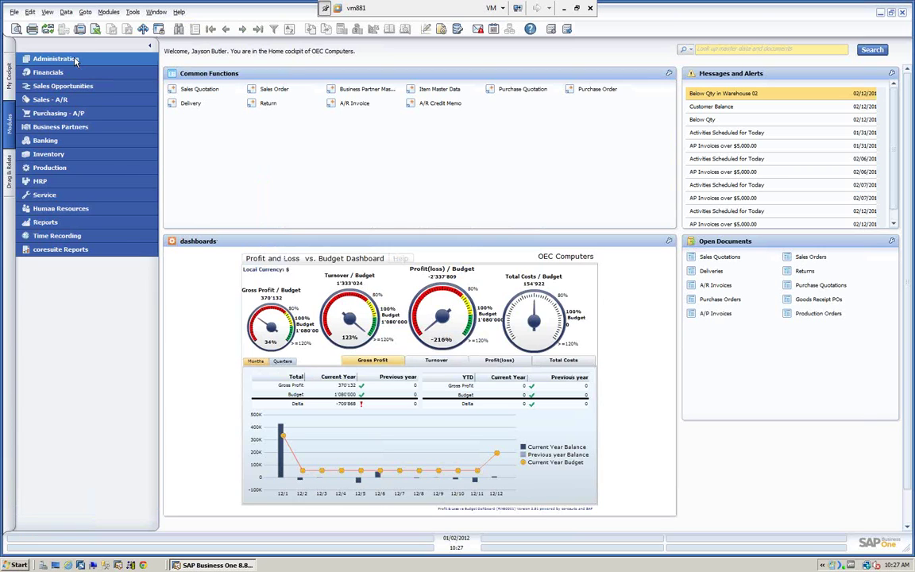
click(54, 100)
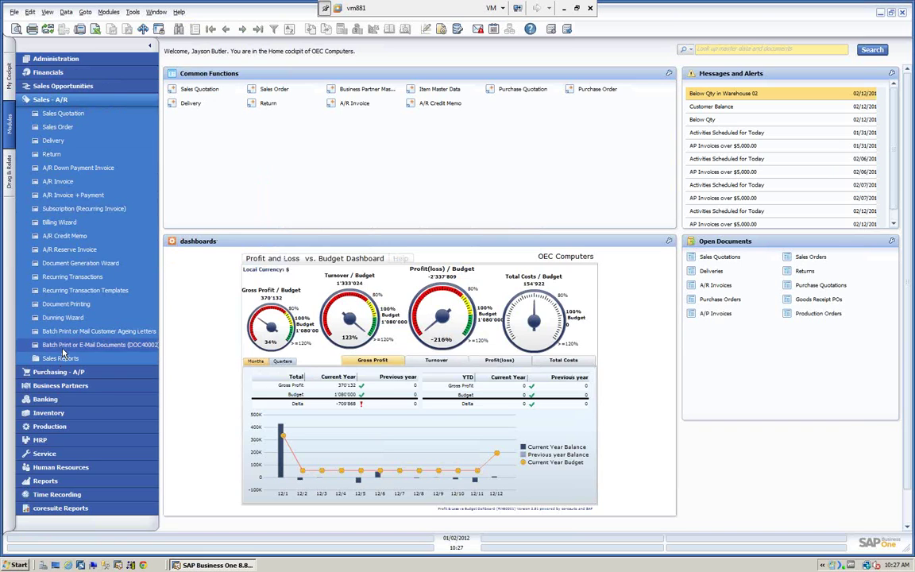
drag(60, 321, 500, 129)
click(60, 97)
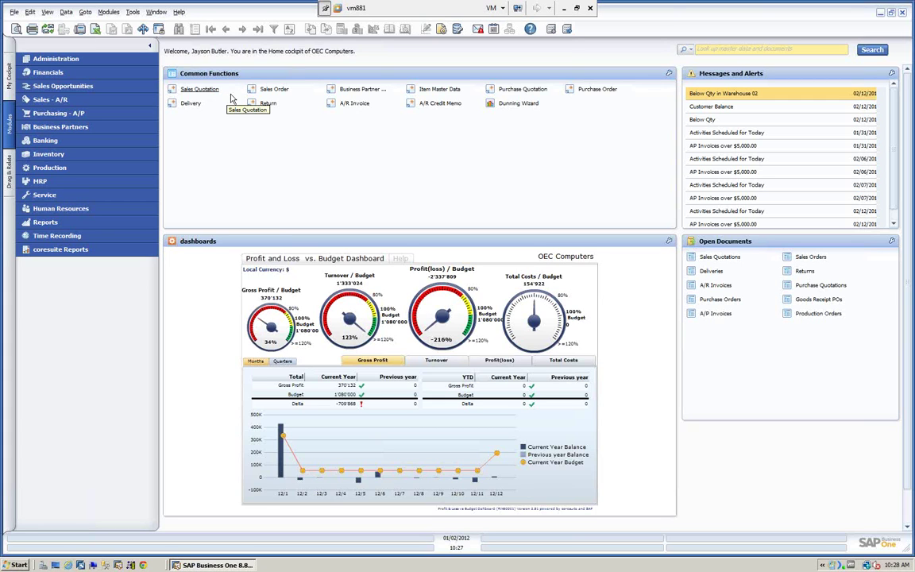
Start the Dunning Wizard from its cockpit shortcut and reposition its window
click(508, 108)
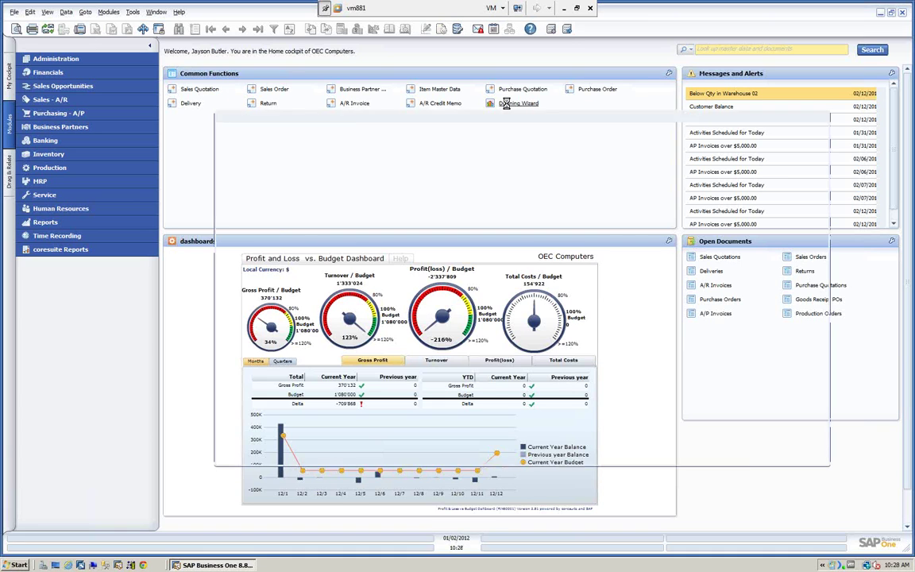
drag(432, 119, 381, 78)
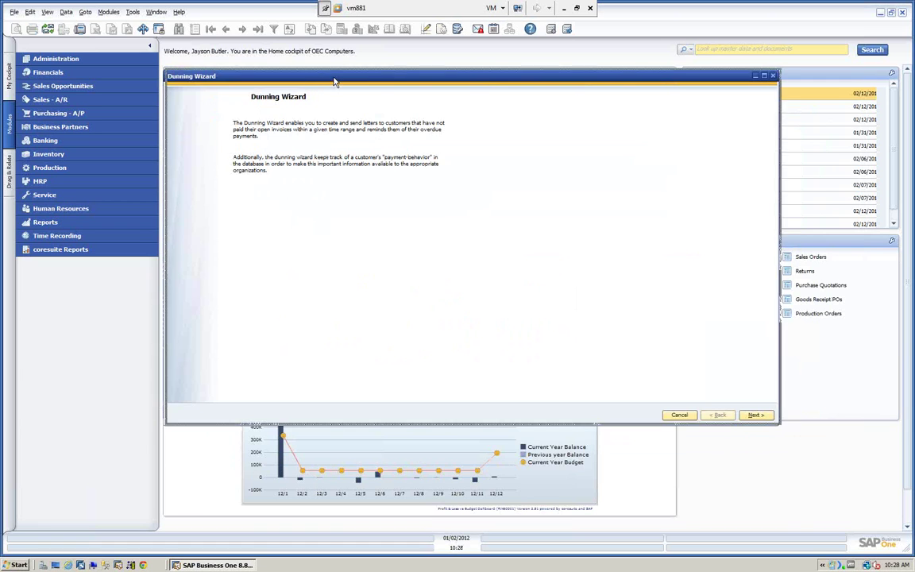
Begin a new dunning run in the wizard options rather than loading a saved one, and continue to the general parameters
drag(332, 83, 335, 72)
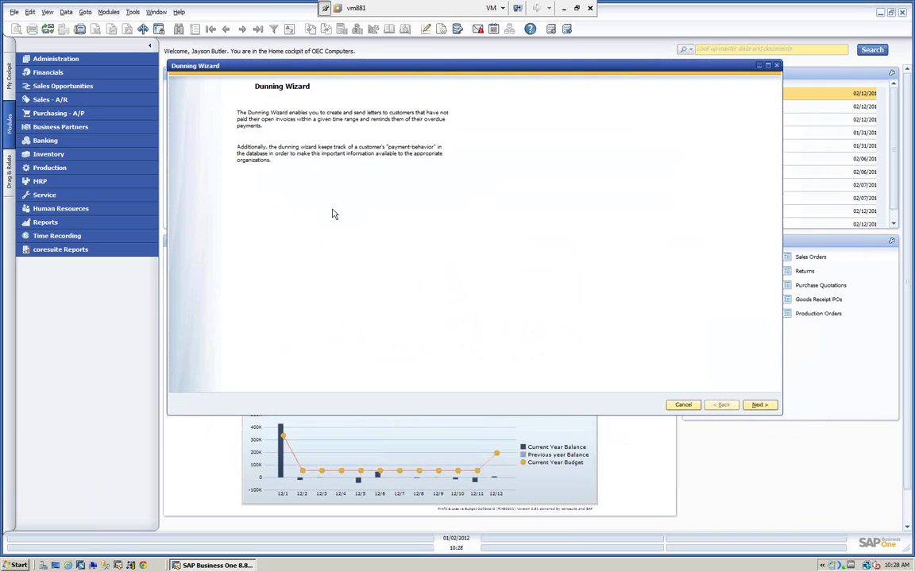
click(759, 405)
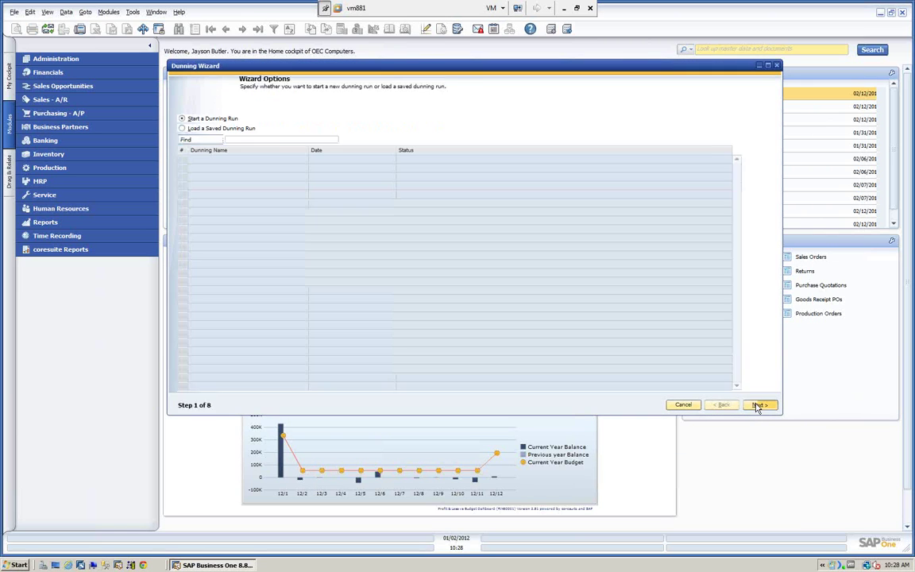
click(182, 128)
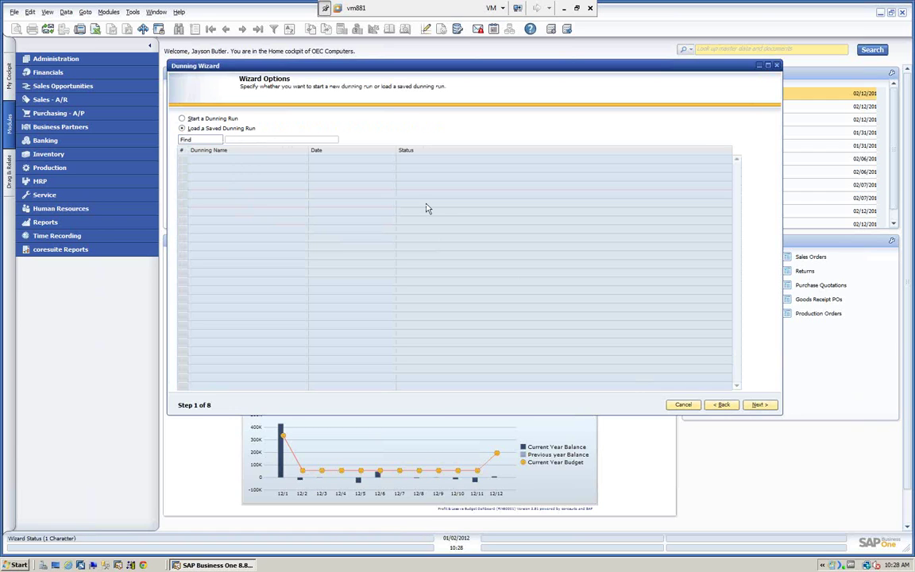
click(190, 120)
click(759, 406)
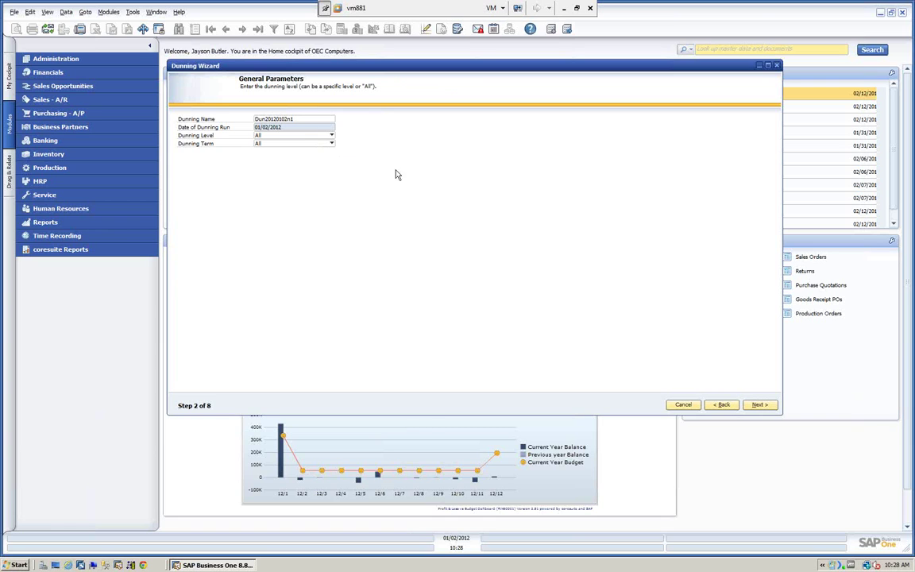
Set the run's dunning level and dunning term to All and continue to the customer selection
click(332, 137)
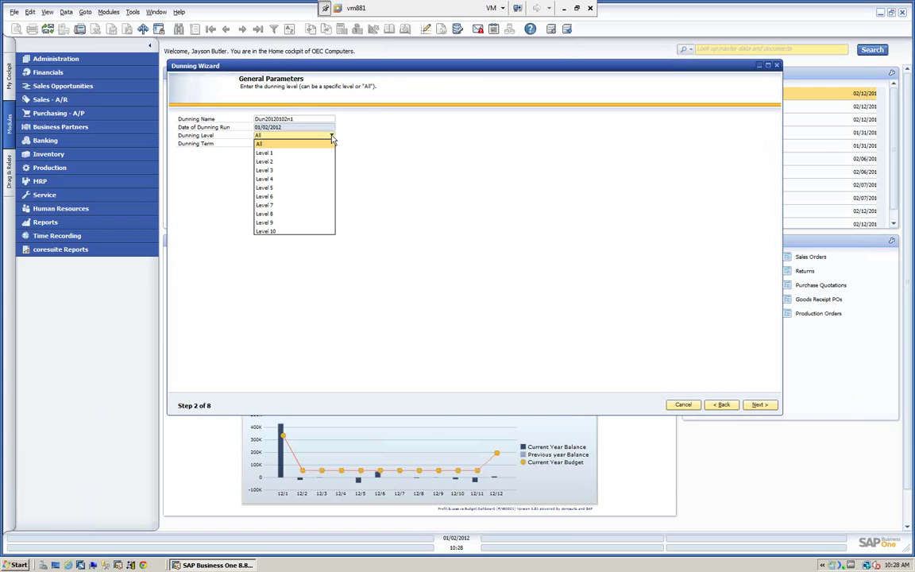
click(273, 142)
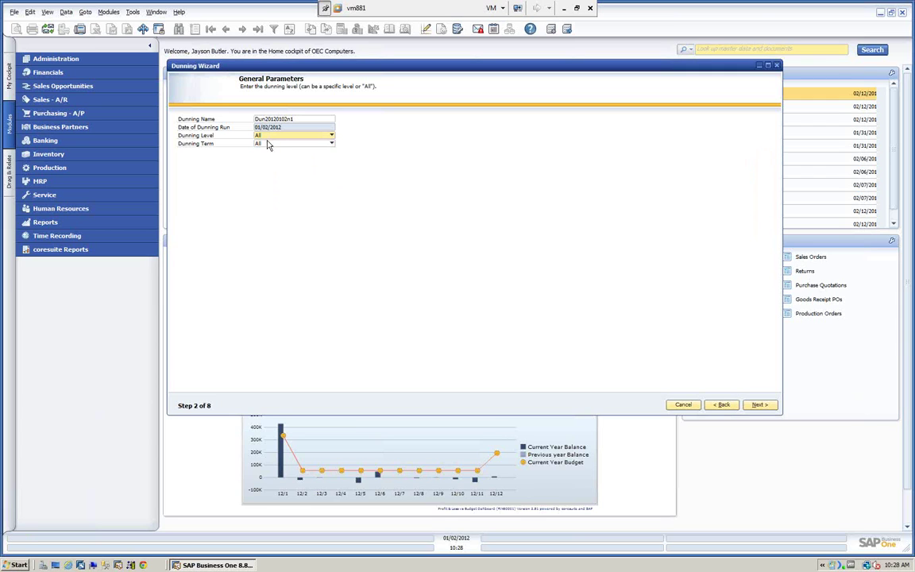
click(329, 145)
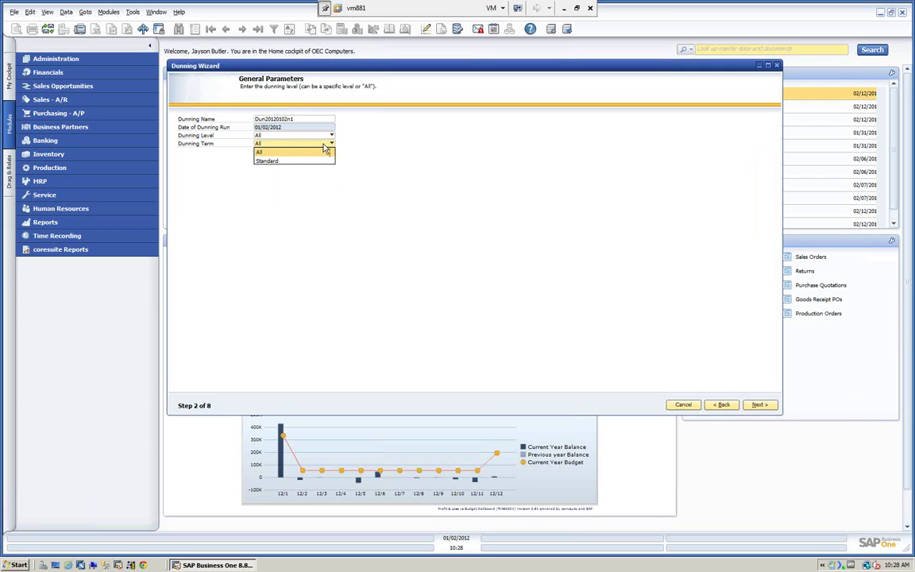
click(270, 151)
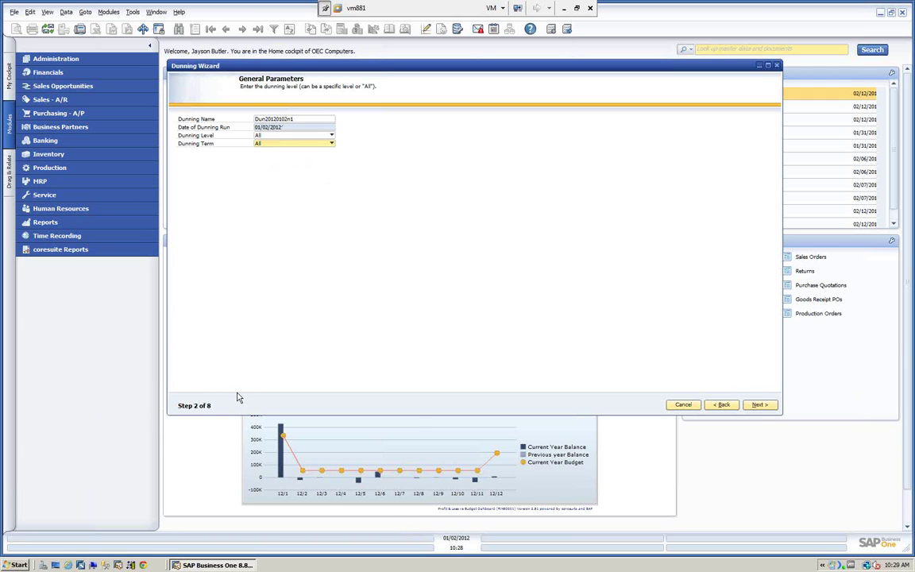
click(759, 406)
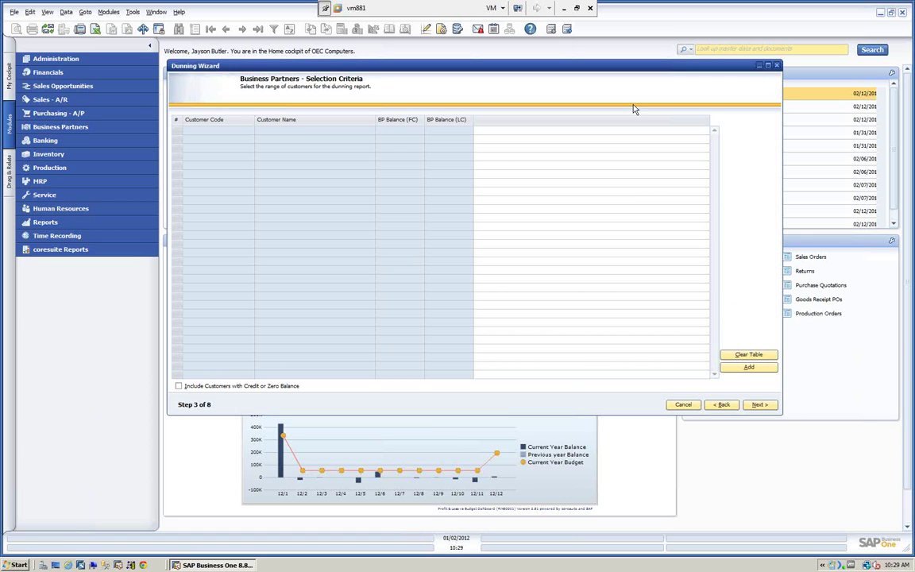
Add the customers of all customer groups to the dunning run and continue to the document parameters
click(751, 366)
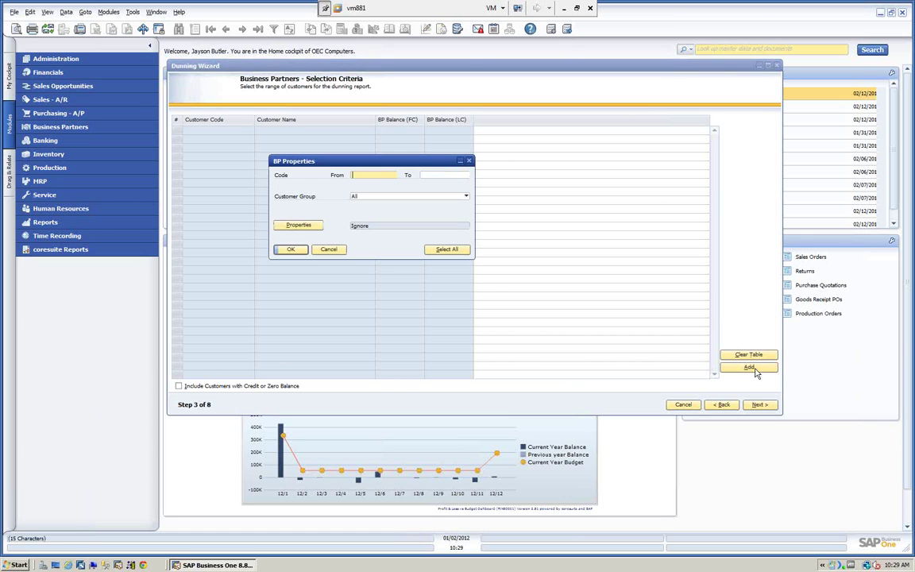
click(466, 197)
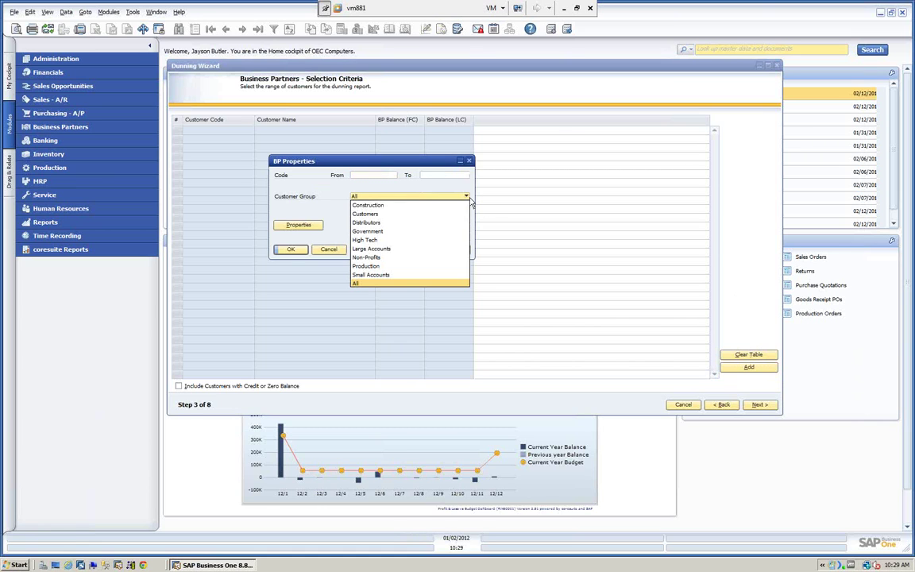
click(374, 283)
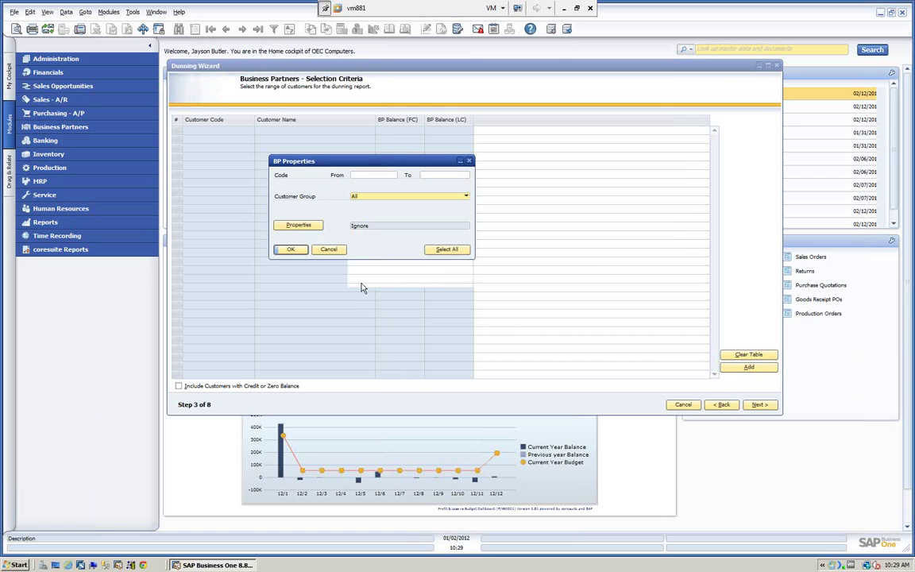
click(291, 250)
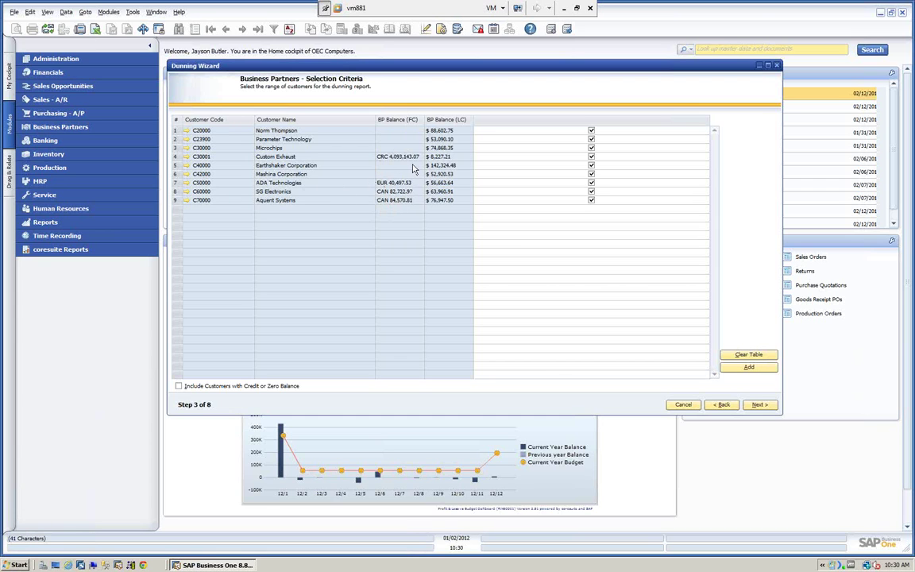
click(761, 406)
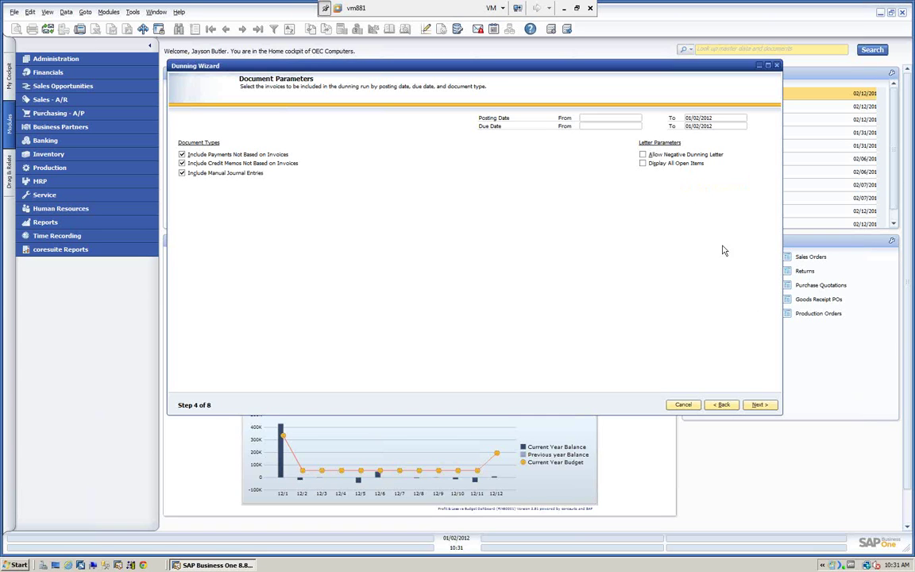
Accept the default document parameters and review the recommendation report both expanded and collapsed by customer
click(759, 405)
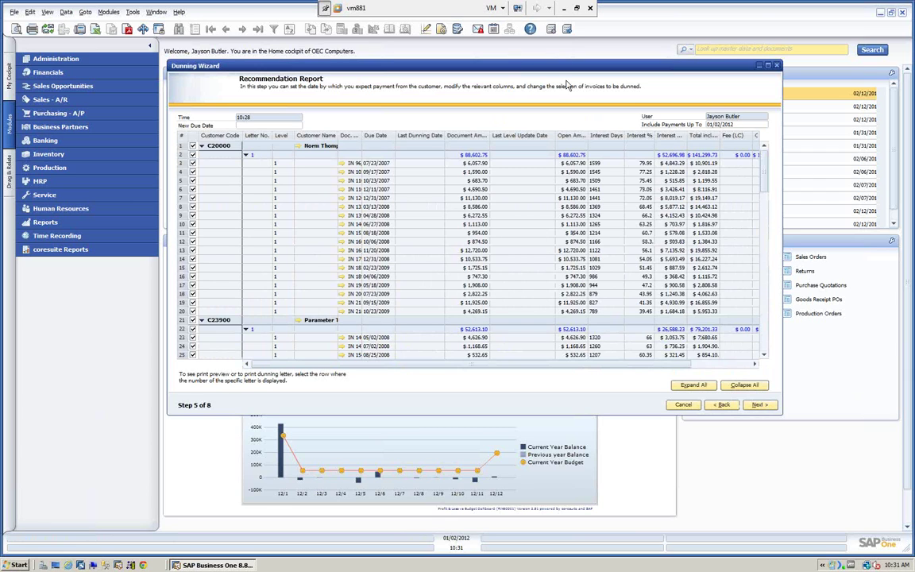
click(746, 386)
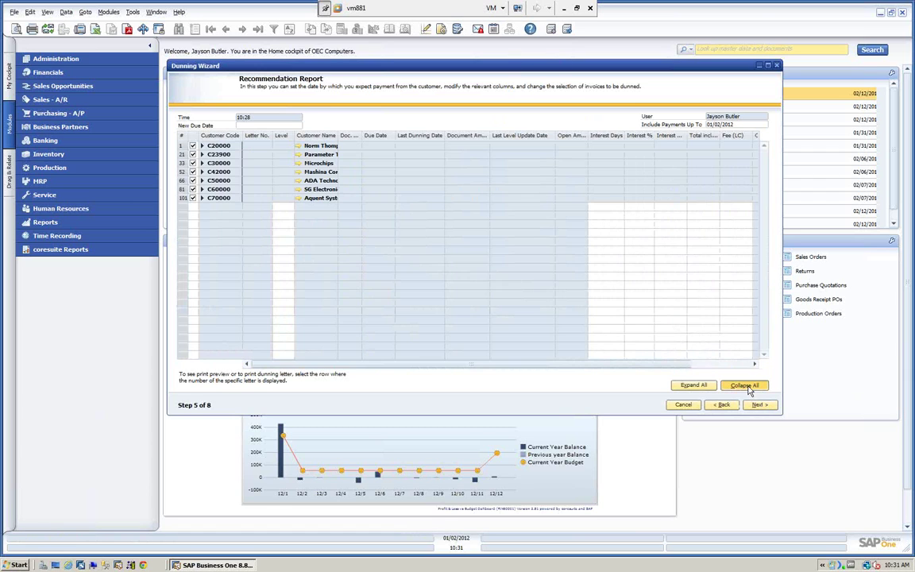
drag(362, 69, 345, 66)
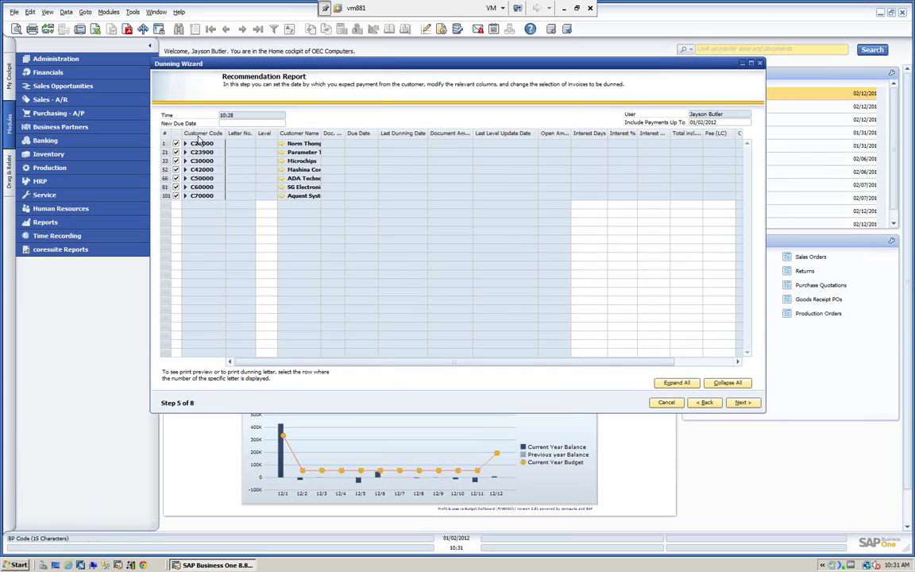
click(676, 383)
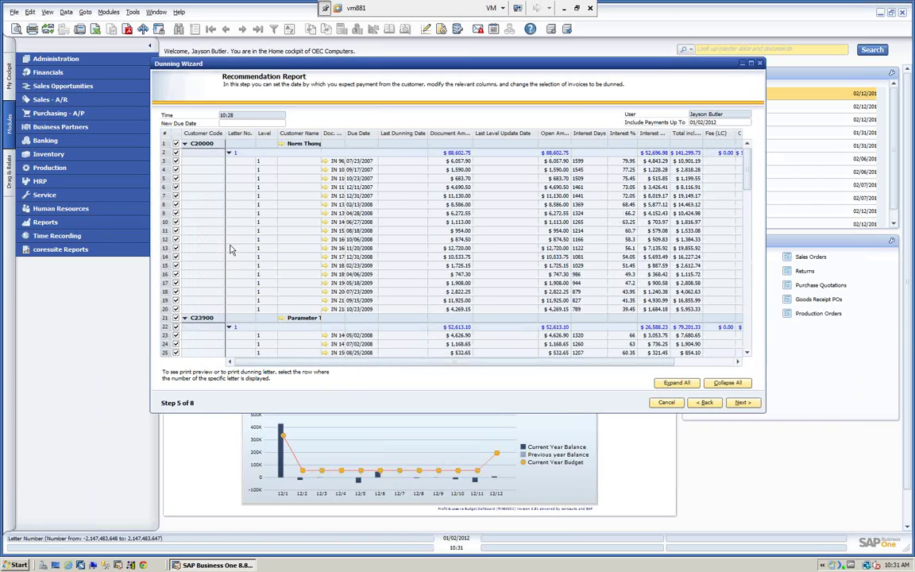
click(727, 383)
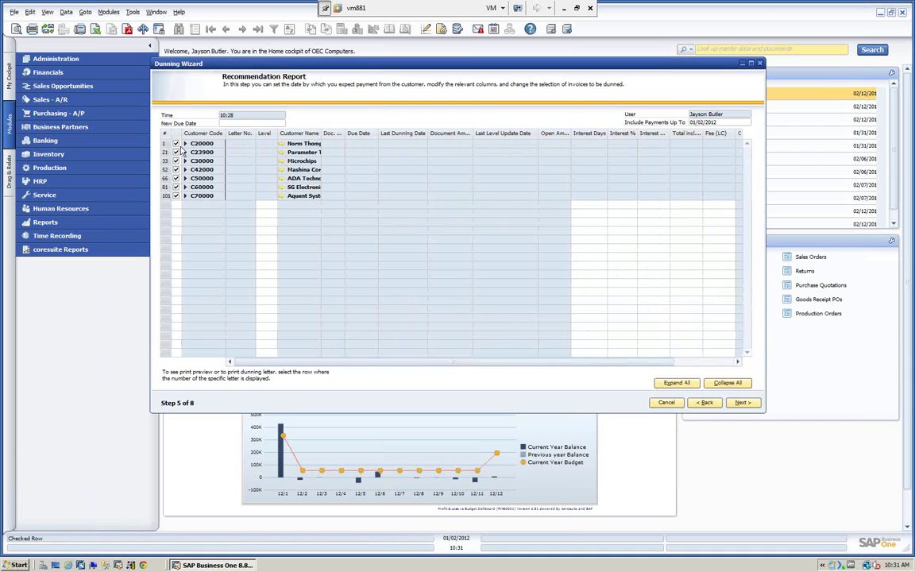
Select only the first customer for dunning, expand its letter to the invoices, and widen the customer name and document number columns
double_click(177, 135)
drag(322, 134, 364, 135)
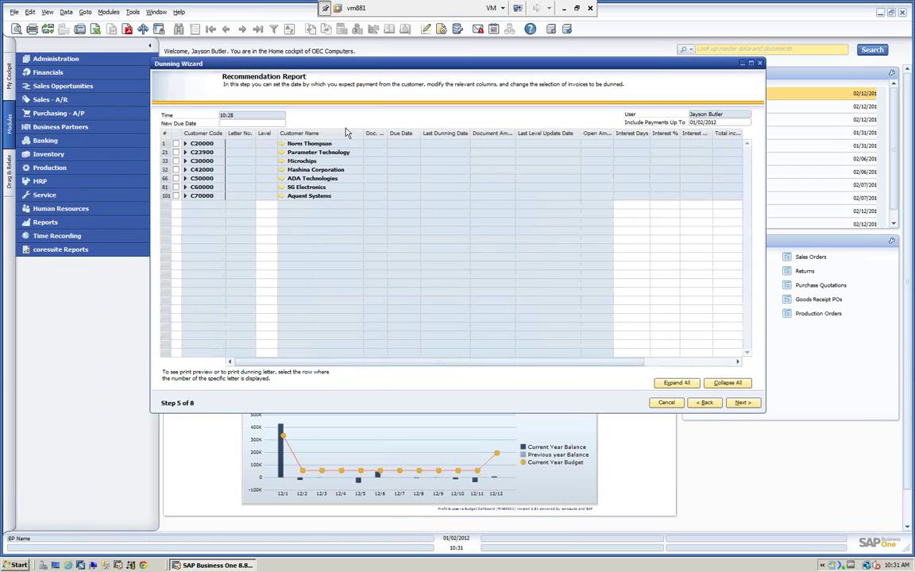
click(176, 144)
click(185, 145)
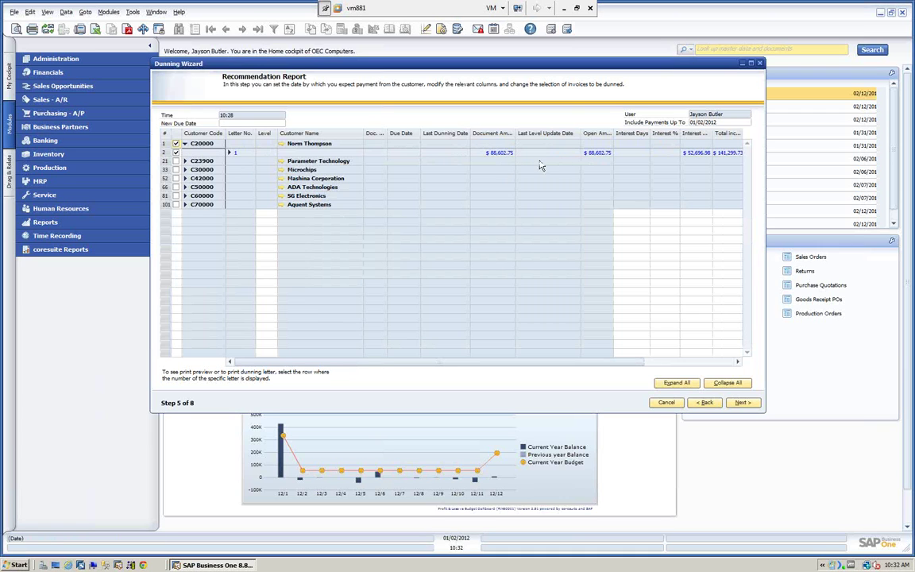
click(231, 153)
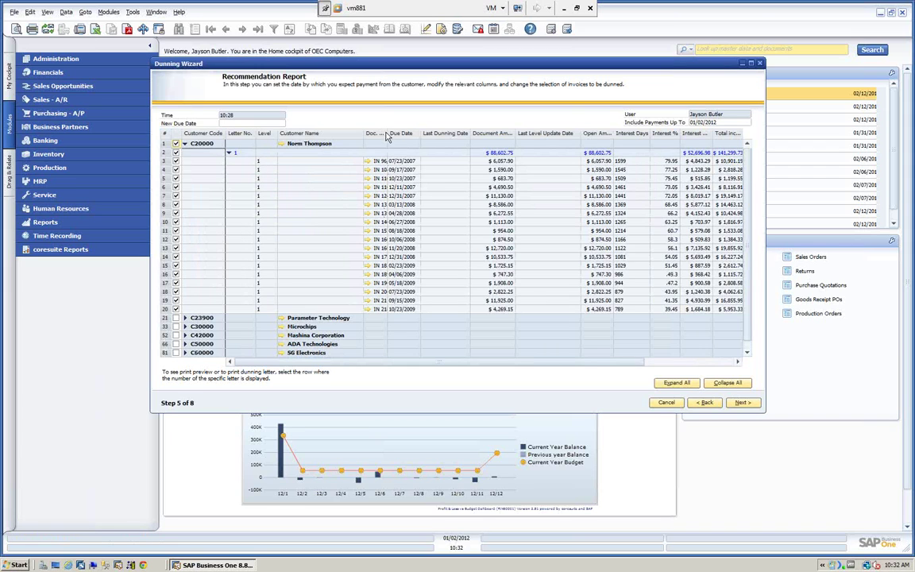
drag(388, 135, 398, 135)
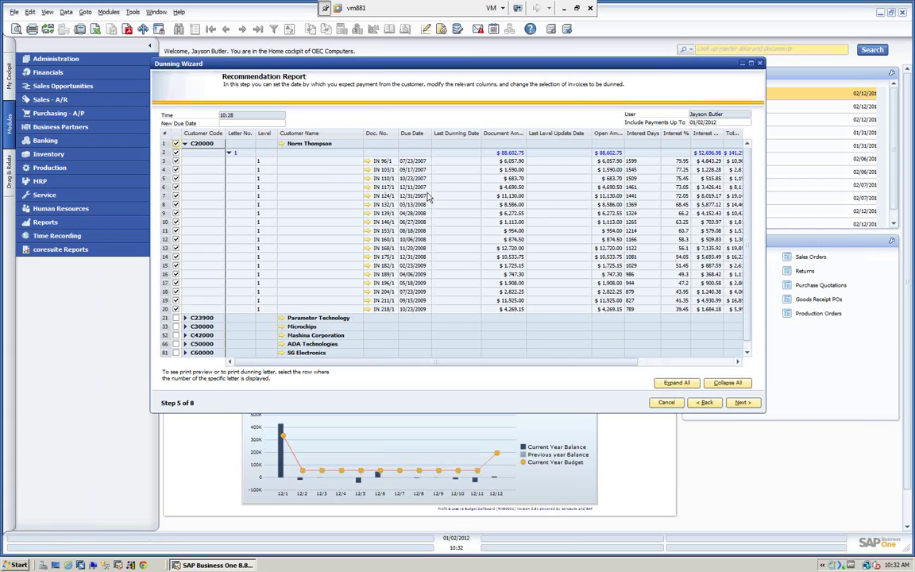
Exclude the first customer's five invoices due from 09/17/2007 through 03/13/2008 and continue to the recommended service invoices
click(176, 170)
click(176, 178)
click(176, 187)
click(175, 196)
click(176, 204)
click(743, 403)
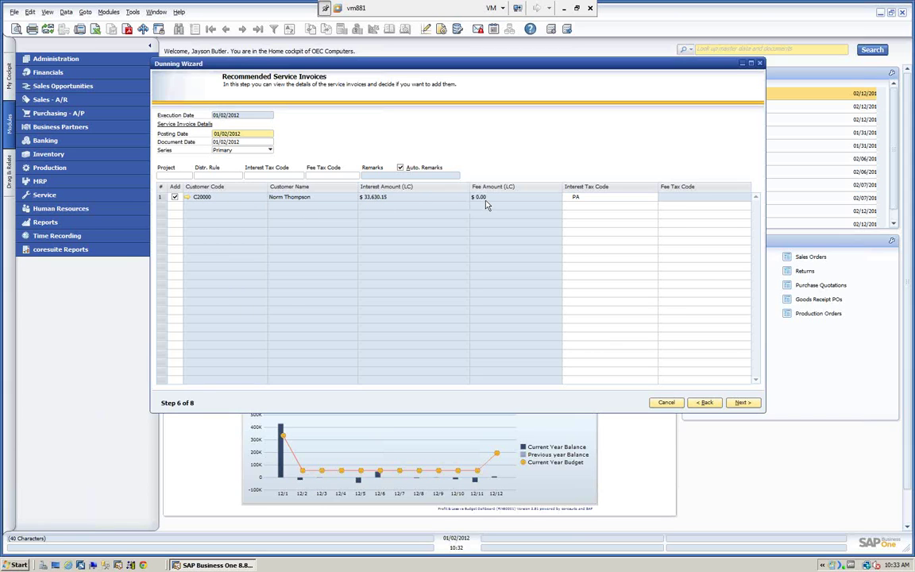
Review the listed customer's payment terms and ship-to tax code in the master data, and close the record without changes
click(610, 203)
click(188, 197)
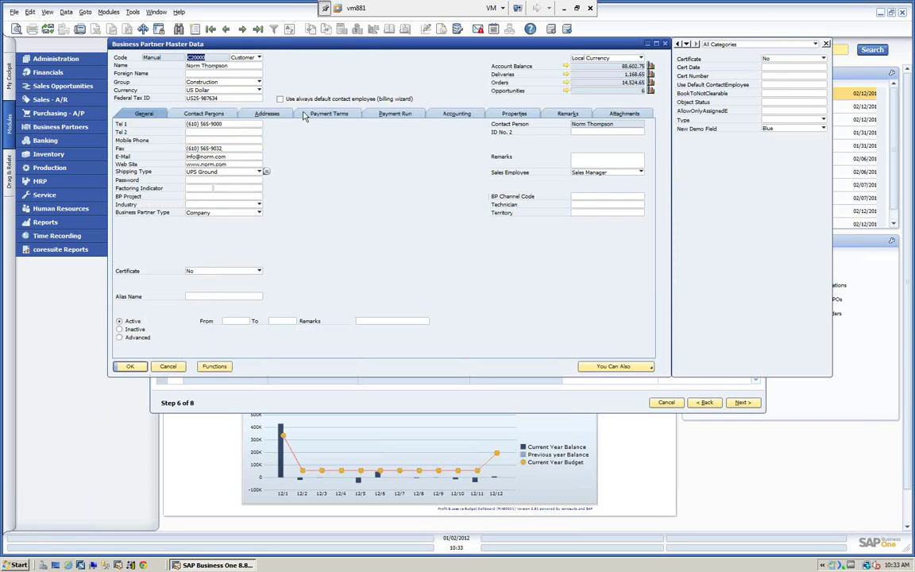
click(307, 115)
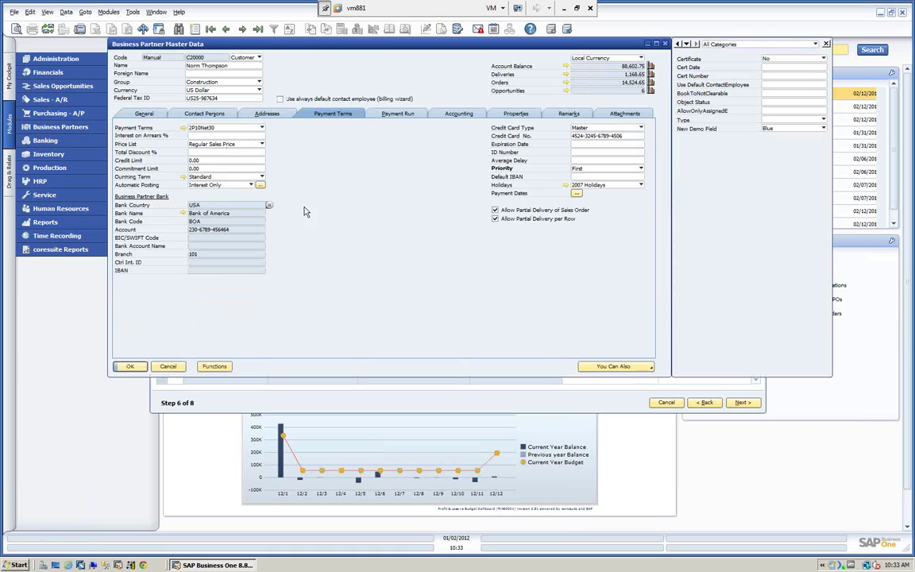
click(269, 114)
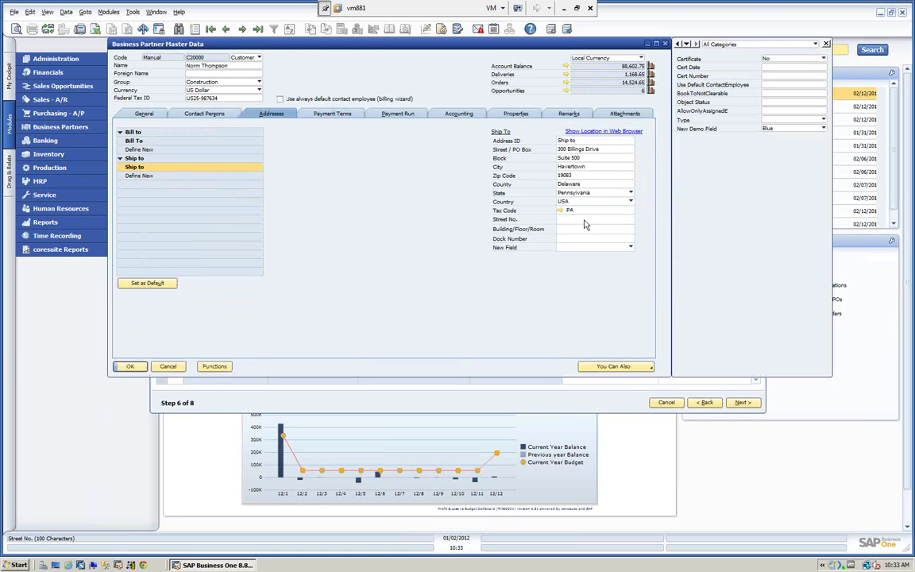
click(133, 112)
click(131, 366)
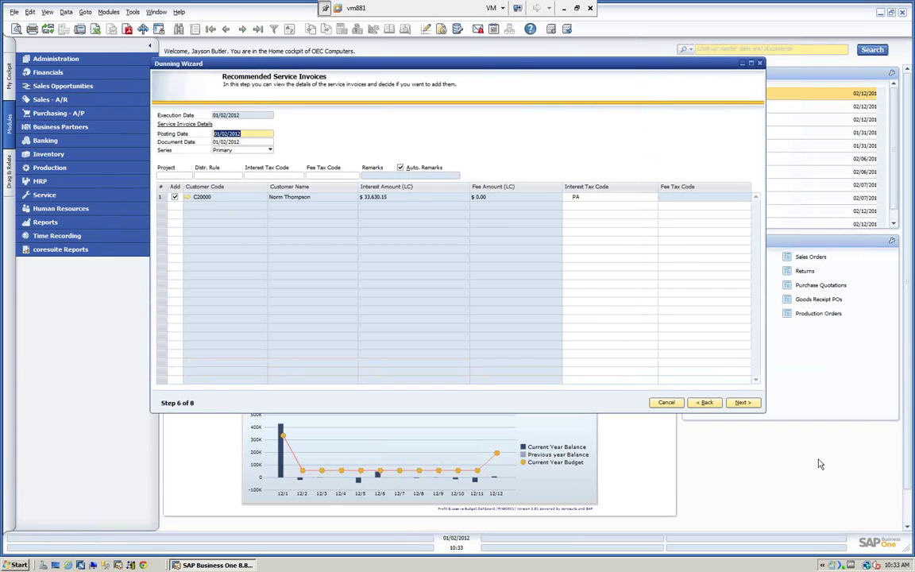
Advance to the processing options, recheck the invoice selection in the recommendation report, and return to the processing options
click(745, 404)
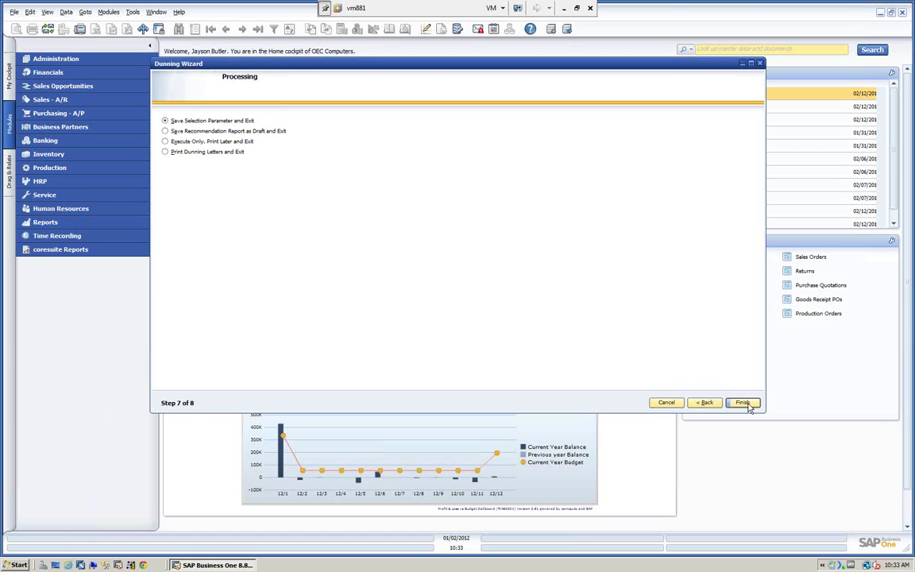
click(704, 403)
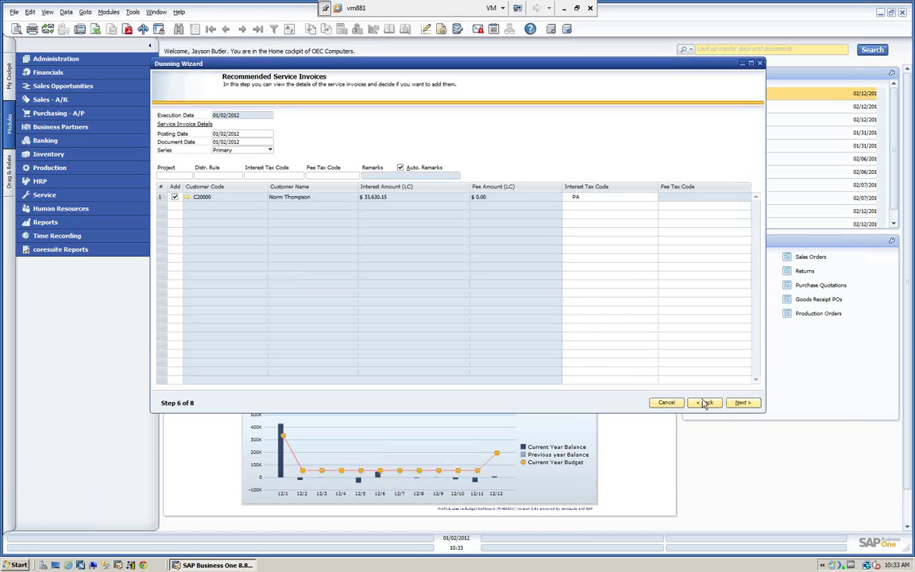
click(705, 402)
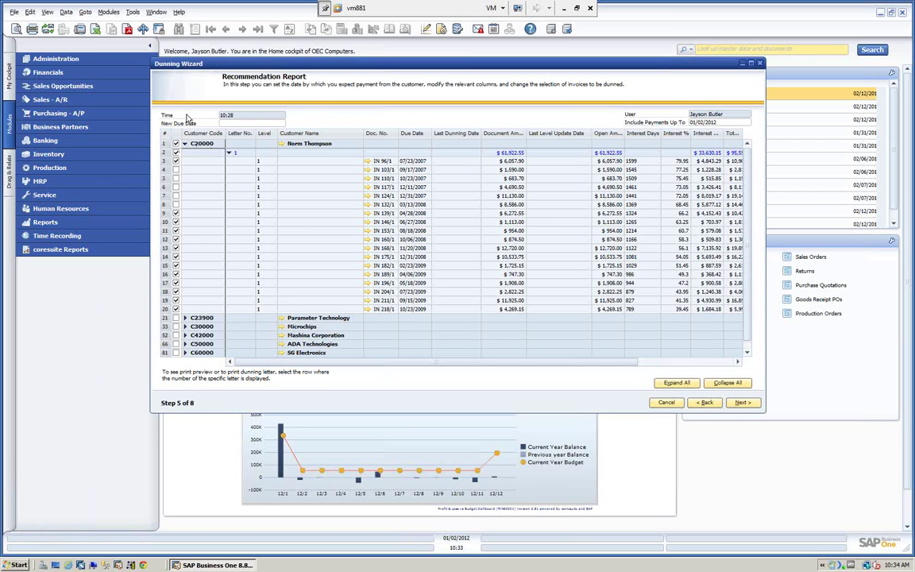
click(744, 402)
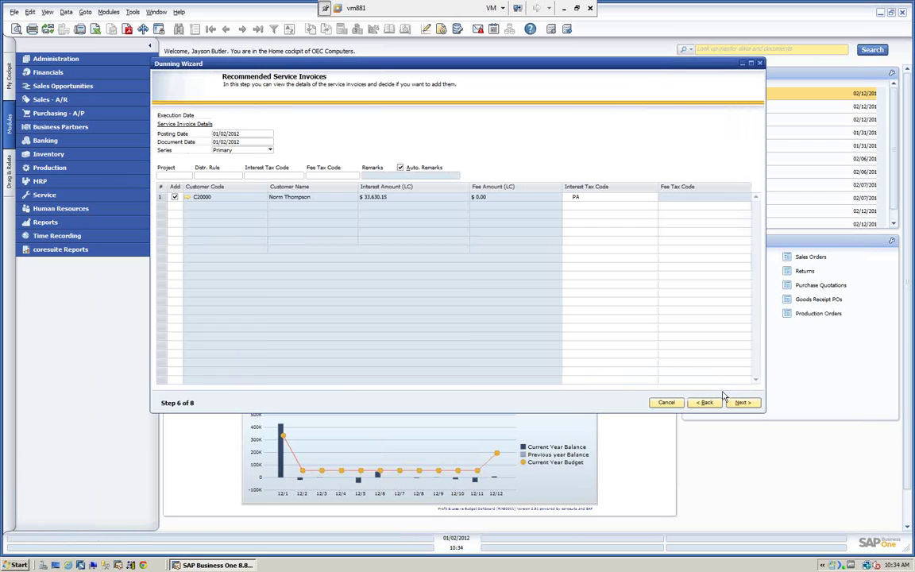
click(744, 402)
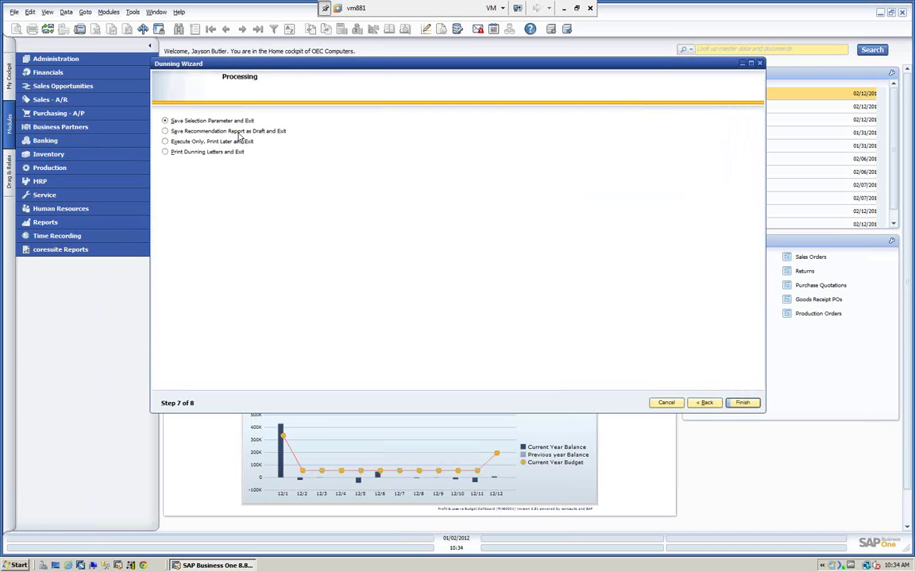
Execute the dunning run with the Execute Only, Print Later and Exit option, accept adding the service invoices, and finish the wizard
click(165, 131)
click(165, 153)
click(166, 141)
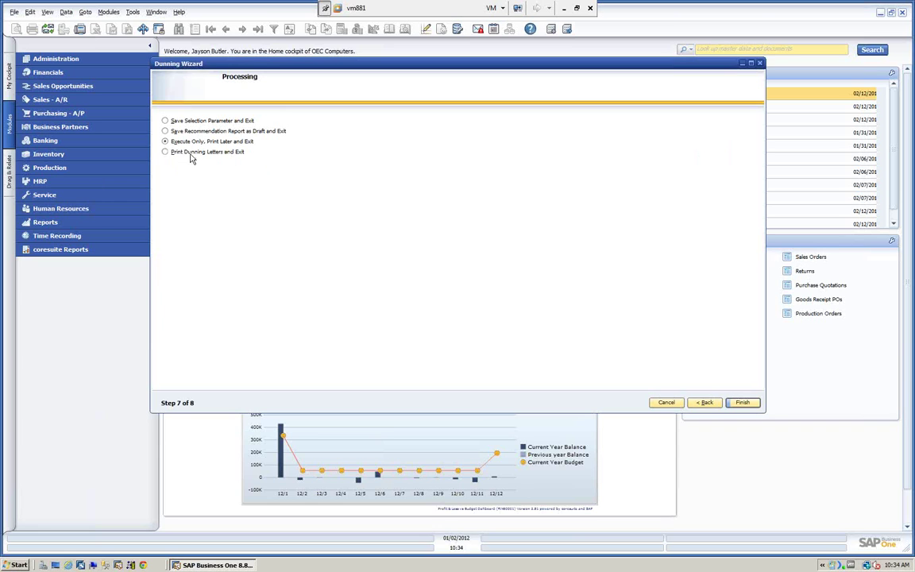
click(744, 404)
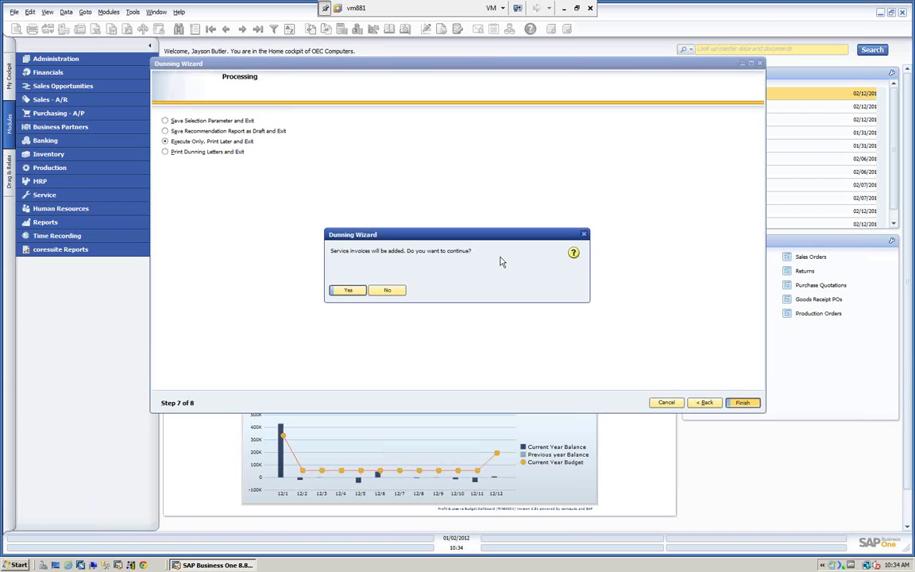
click(348, 290)
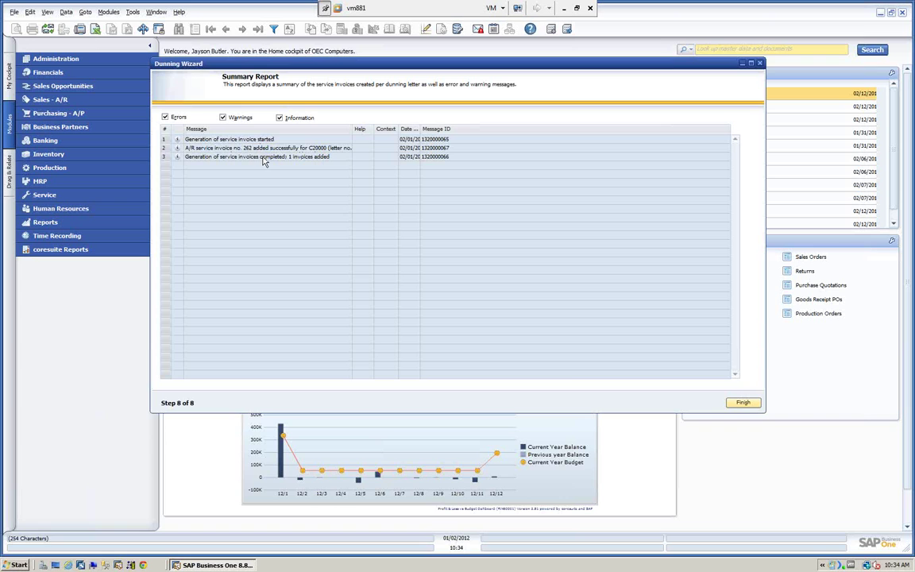
click(743, 404)
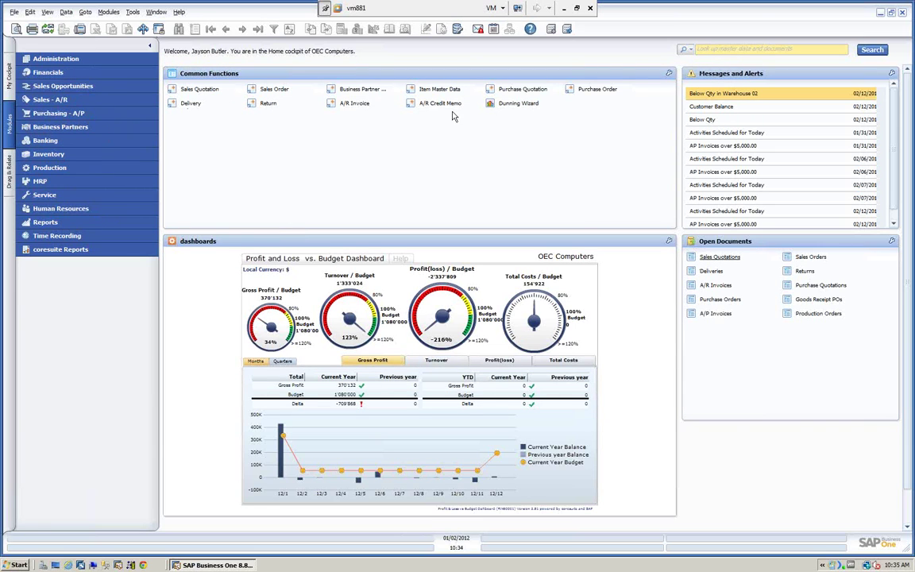
Display the most recent A/R invoice and widen its G/L Account column to read the full account code
click(354, 104)
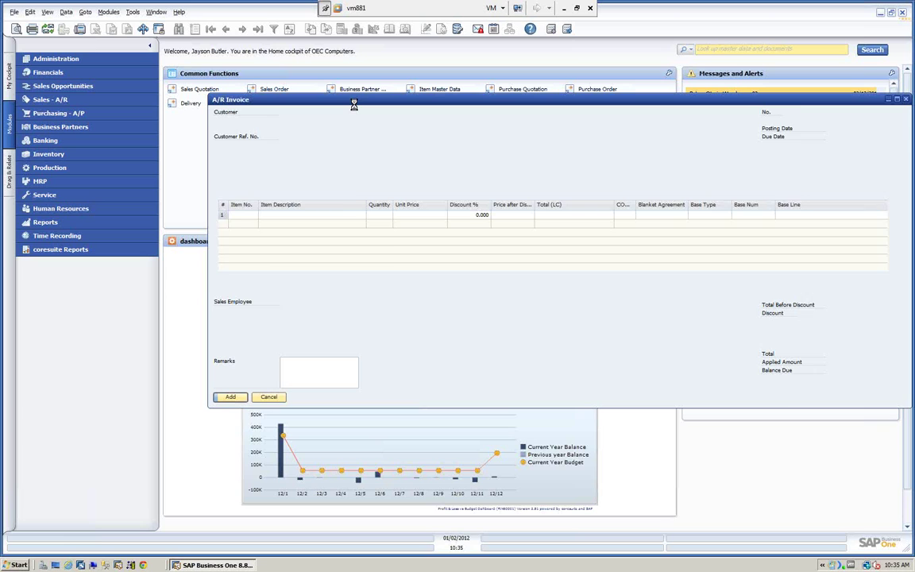
drag(356, 96, 293, 86)
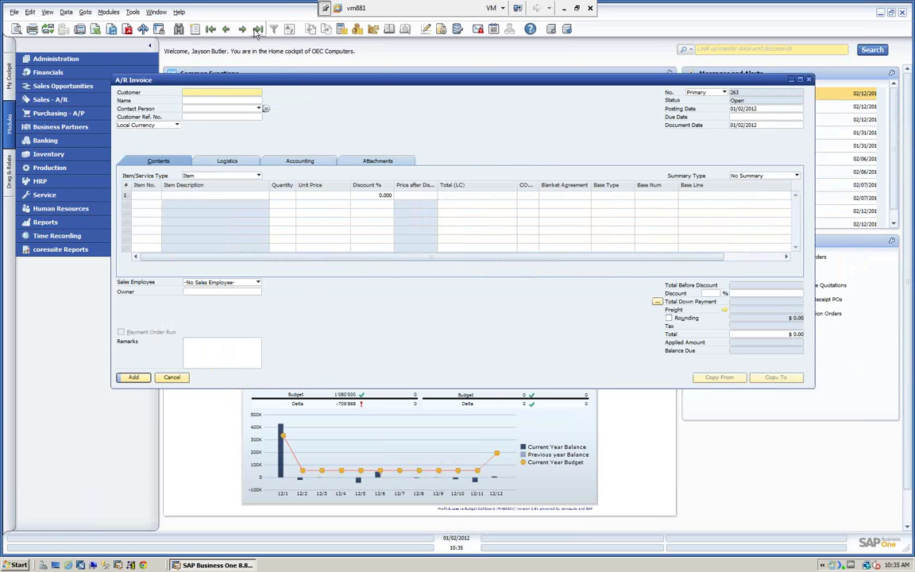
click(257, 30)
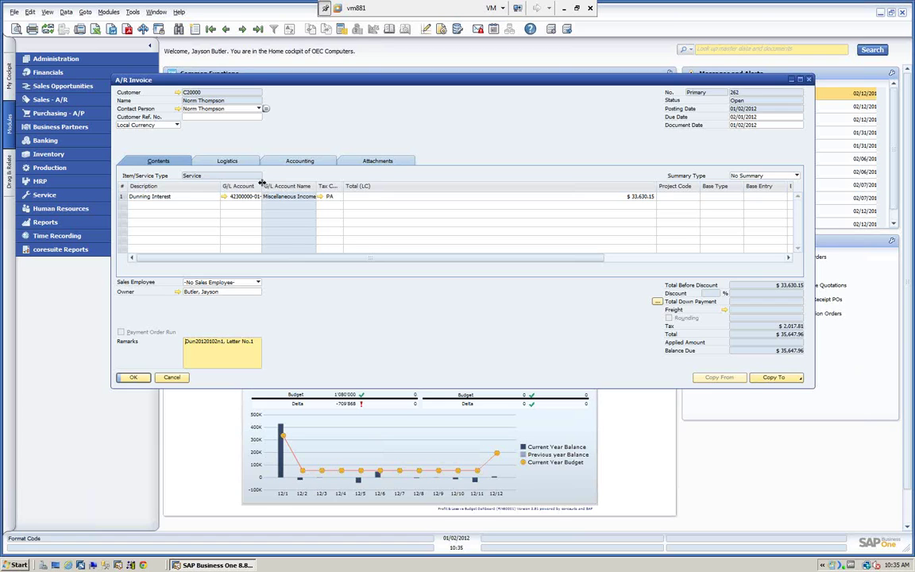
drag(262, 184, 282, 185)
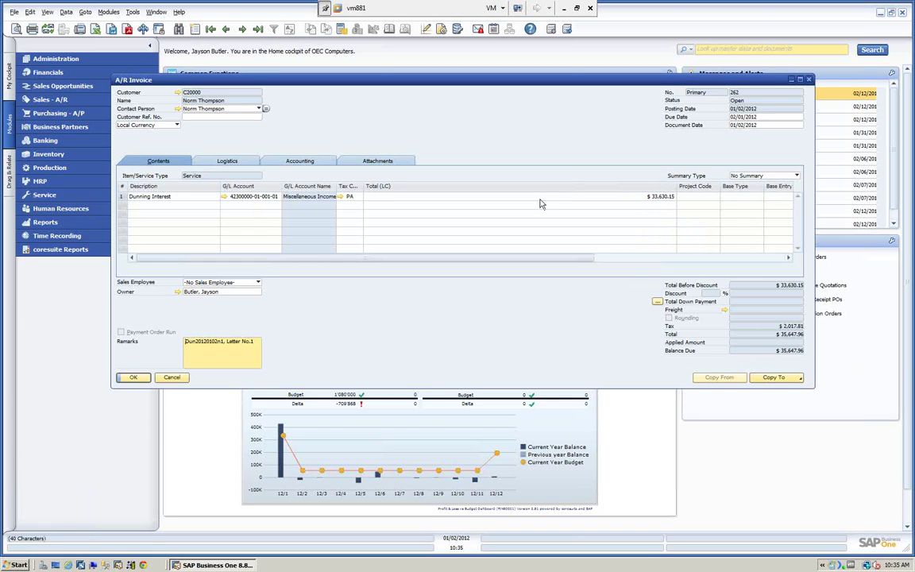
Review the payment terms and the accounting dunning details in the invoice customer's master data
click(179, 92)
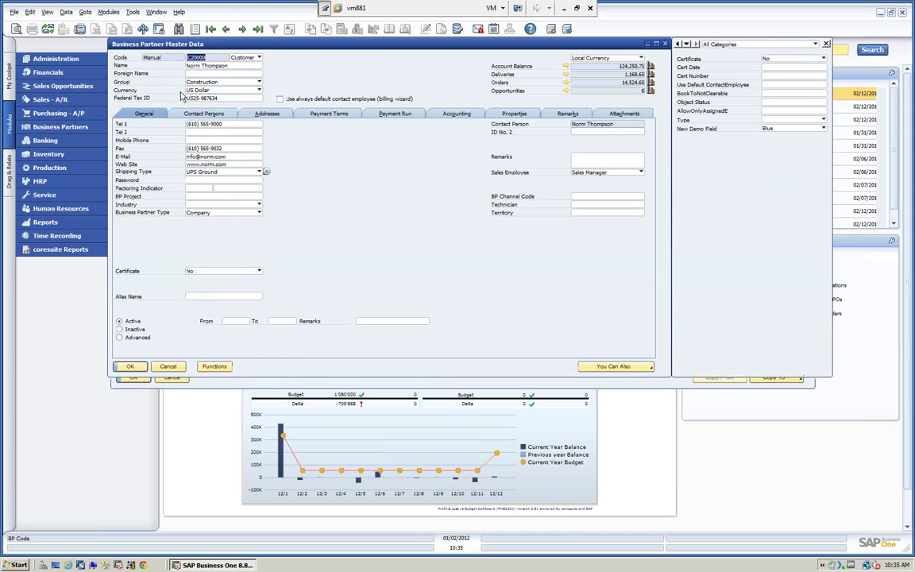
click(343, 115)
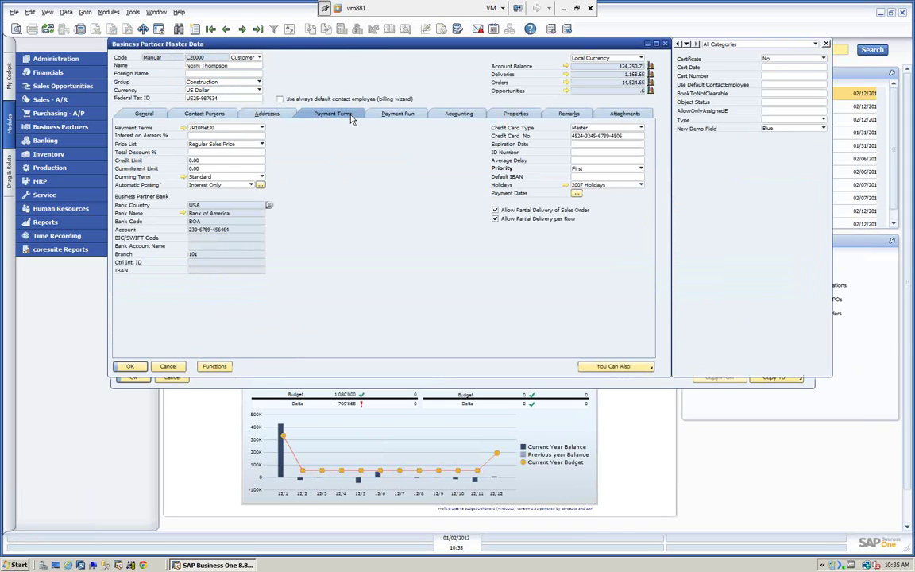
click(460, 115)
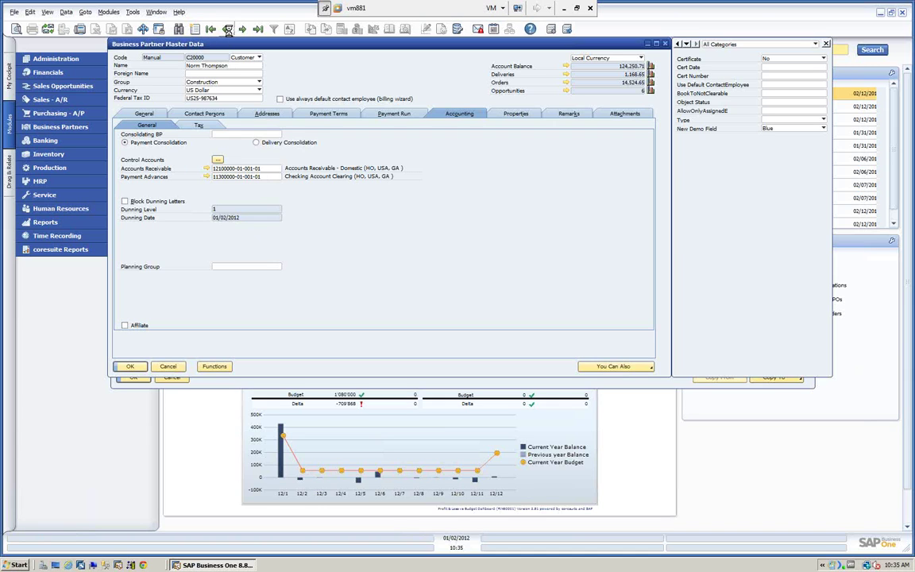
Compare the dunning details of neighbouring customer records, including Parameter Technology's payment terms, and close the master data without changes
click(228, 29)
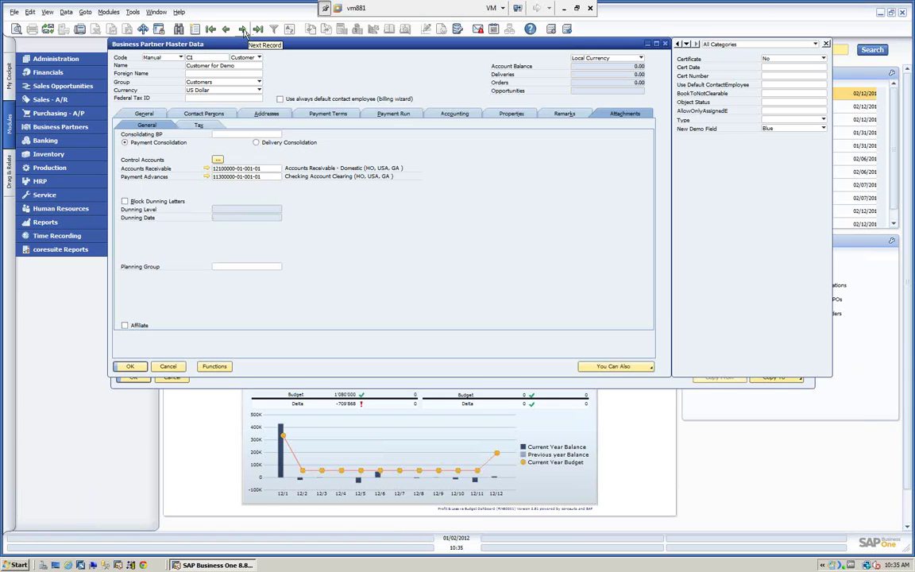
click(244, 30)
click(244, 30)
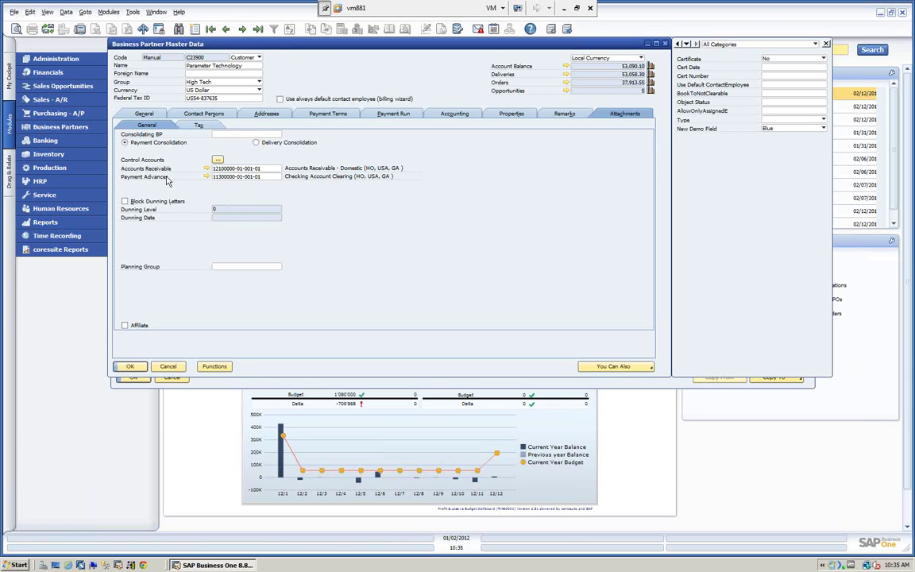
click(337, 115)
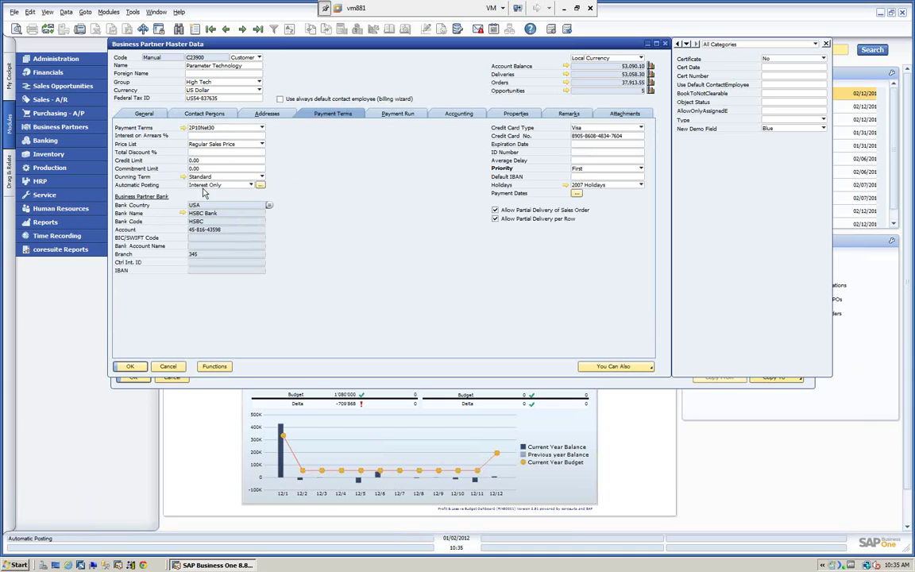
click(393, 113)
click(459, 113)
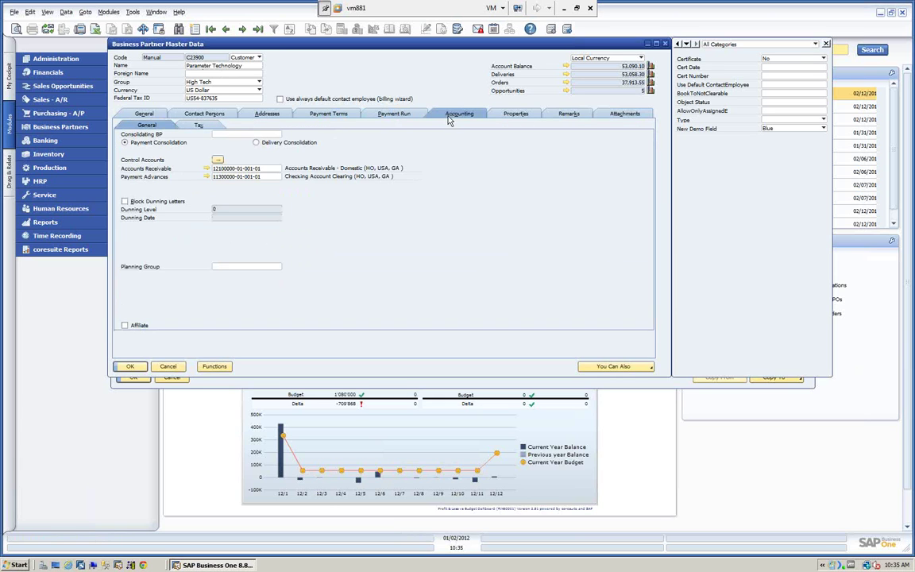
click(242, 30)
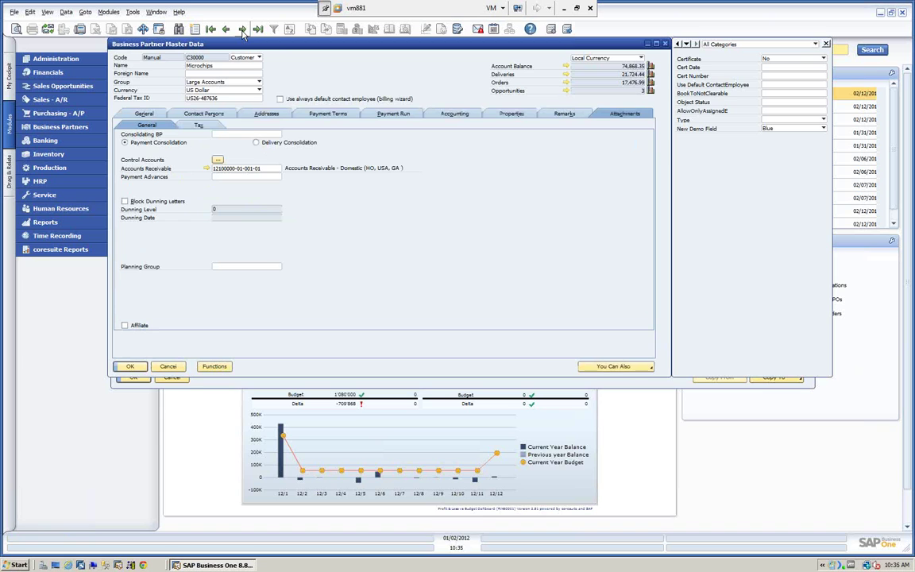
click(242, 30)
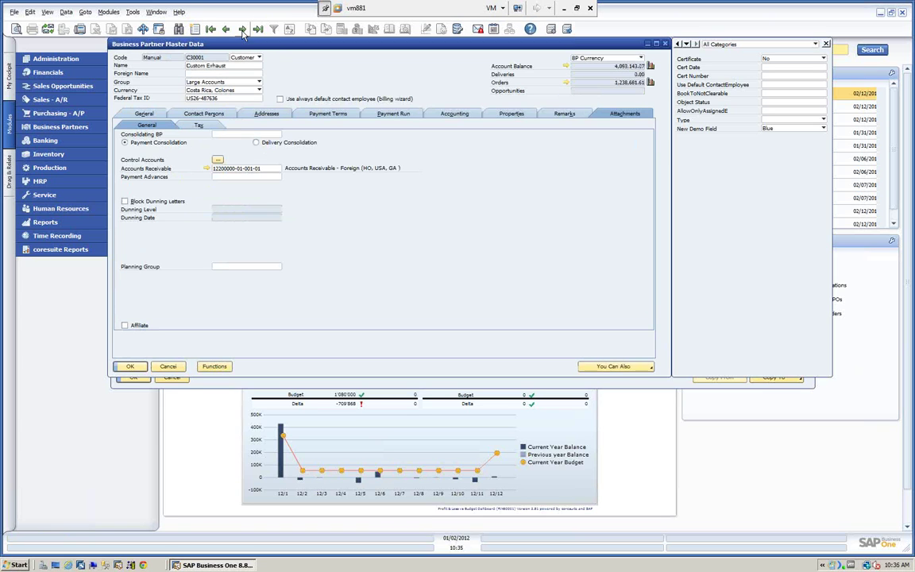
click(168, 366)
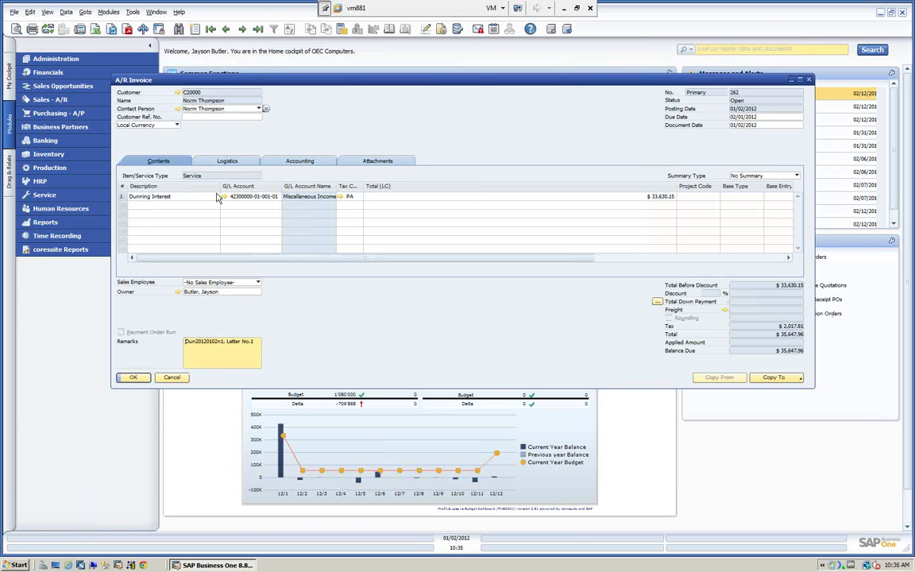
Recheck the invoice customer's dunning details, list only the unreconciled transactions in the account balance, and close the record and invoice
click(177, 91)
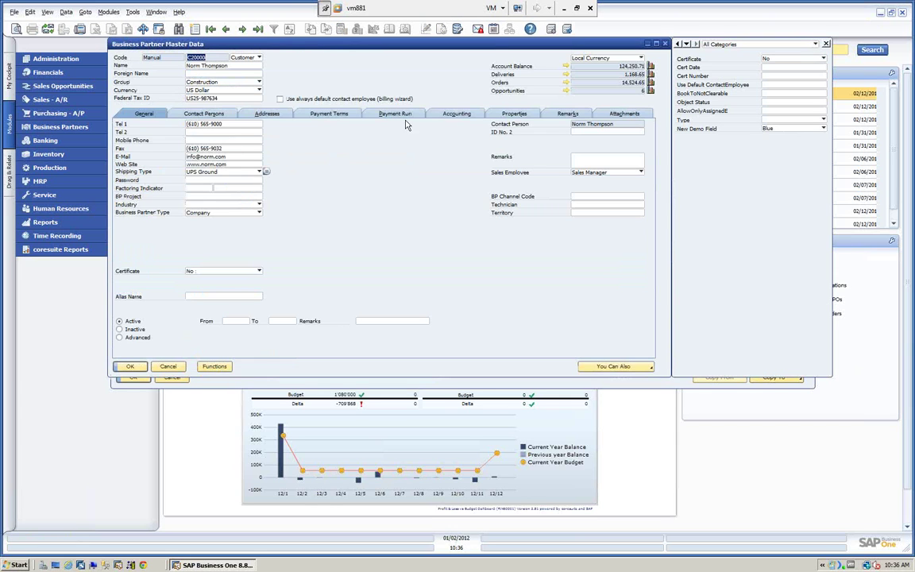
click(441, 115)
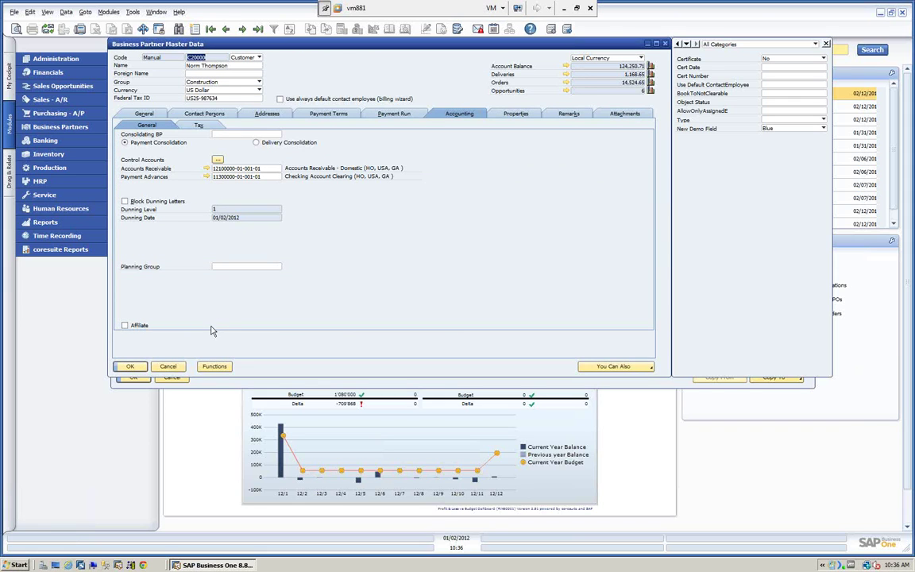
click(567, 67)
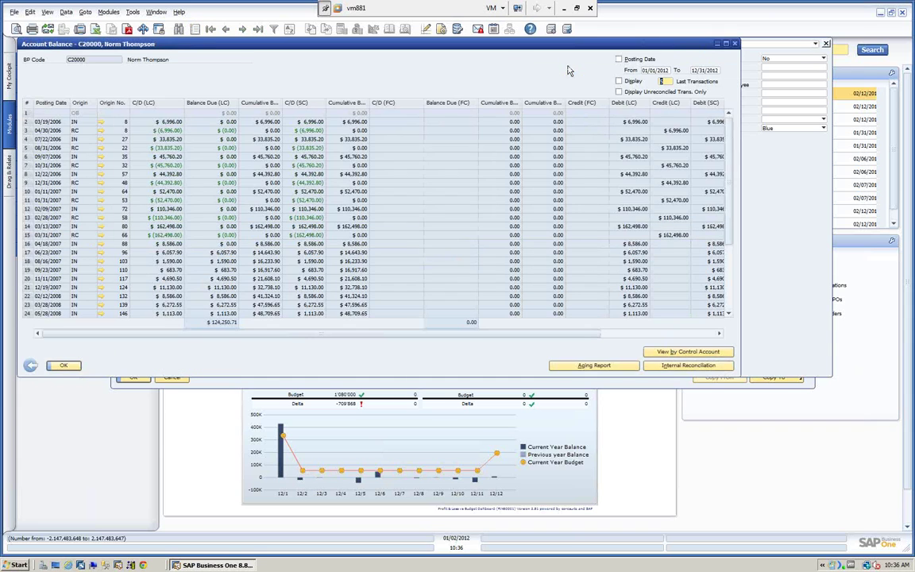
click(619, 92)
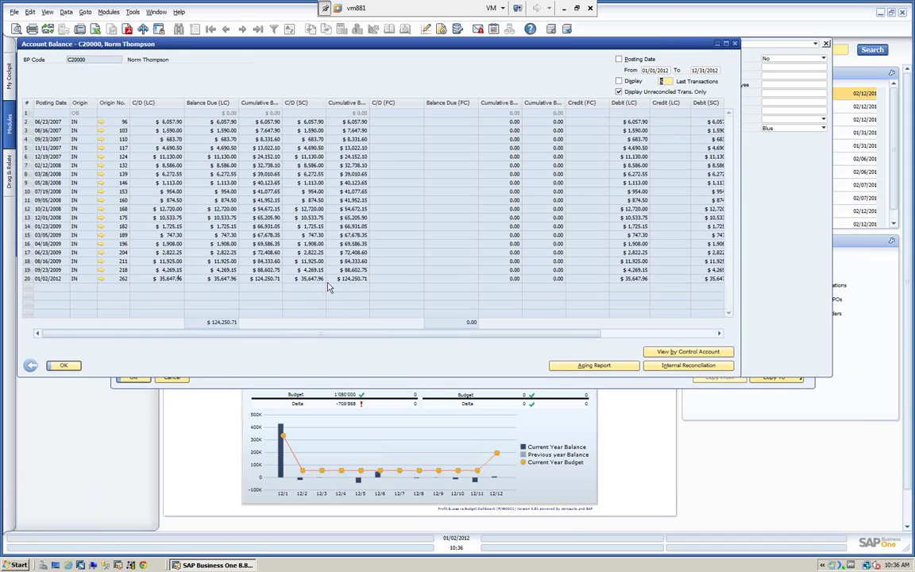
click(65, 366)
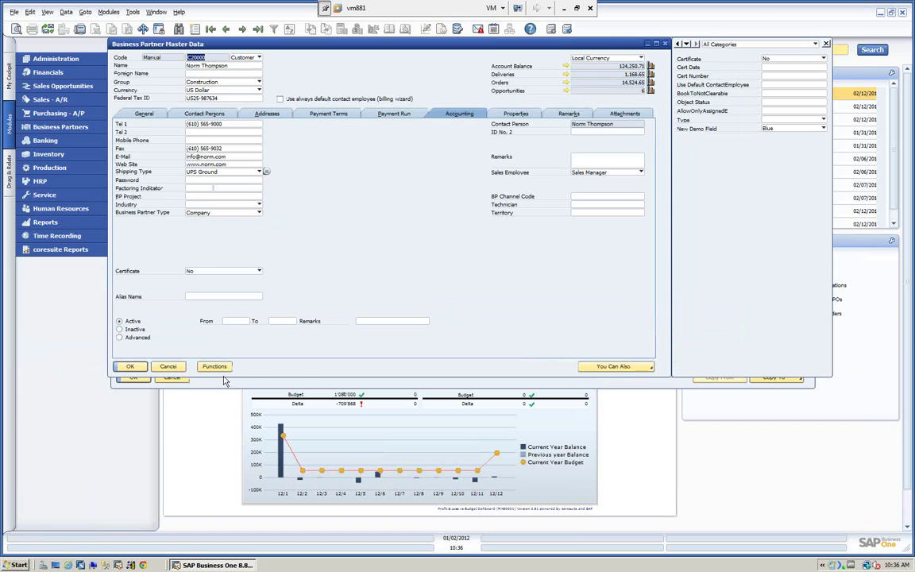
click(168, 367)
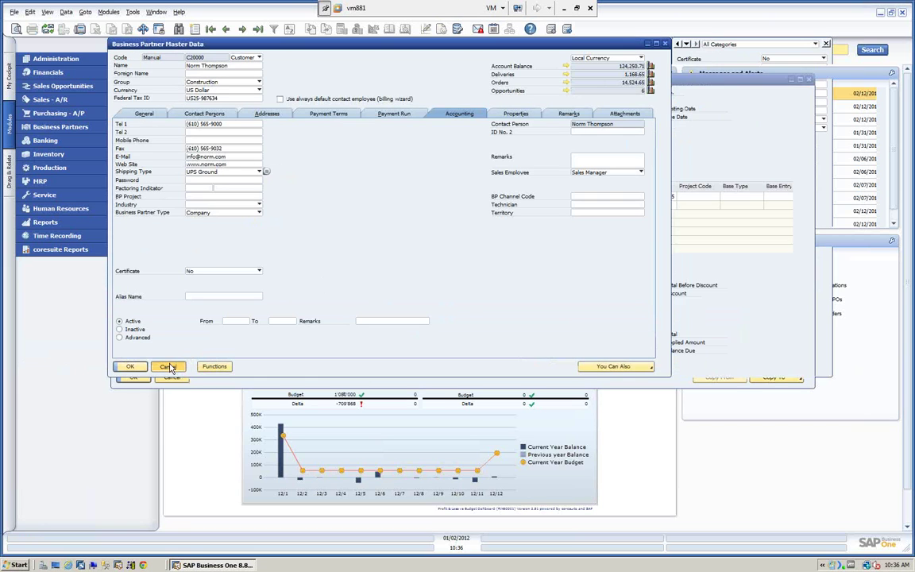
click(172, 377)
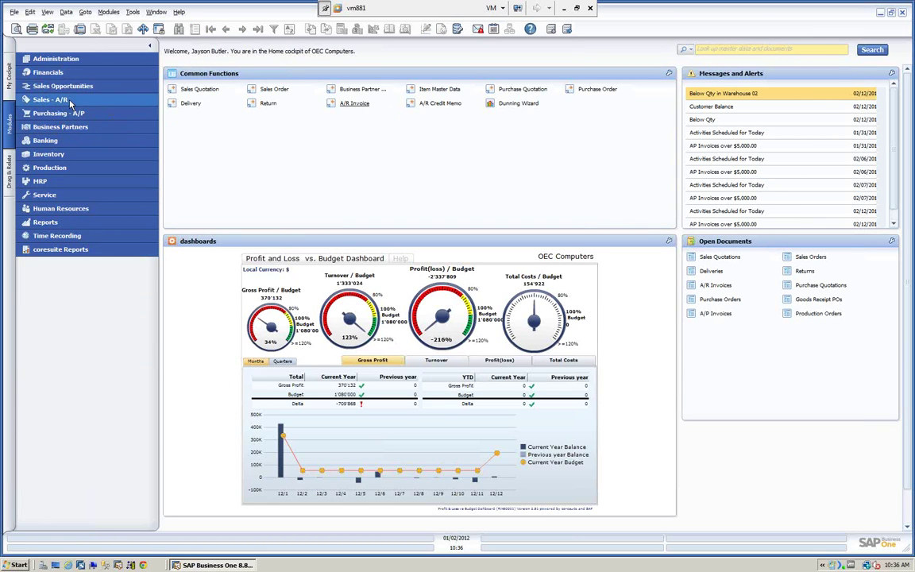
Start the Dunning Wizard again and select the saved run Dun20120102n1 to examine its status
click(512, 105)
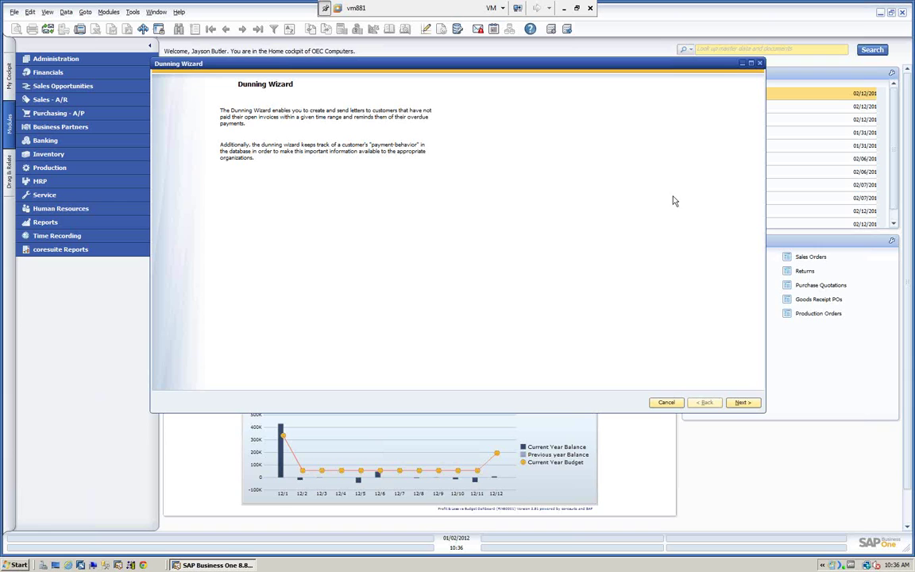
click(744, 404)
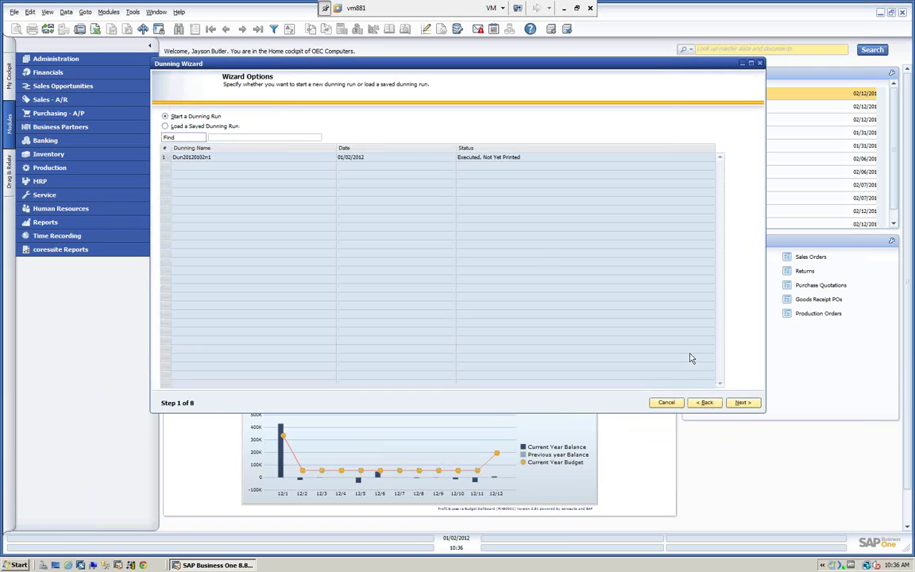
click(463, 158)
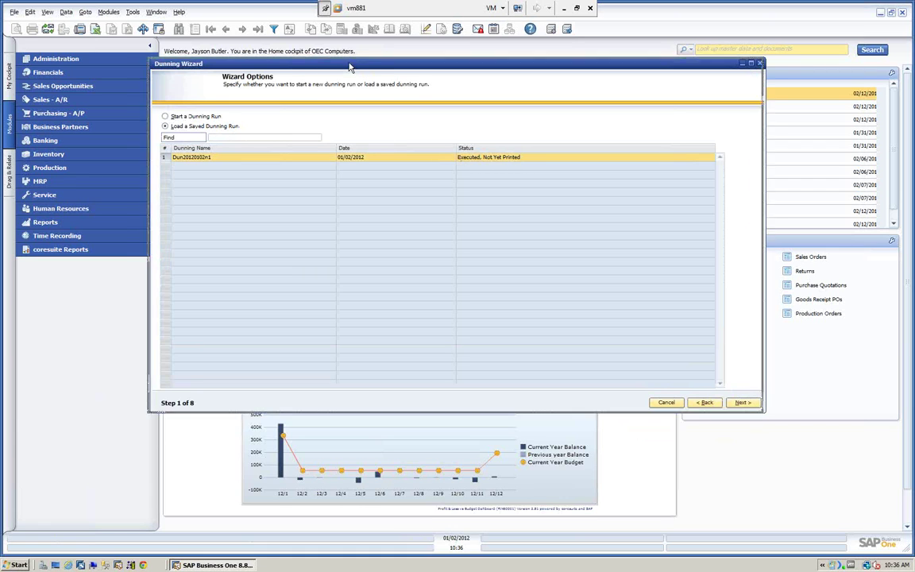
drag(313, 58, 288, 56)
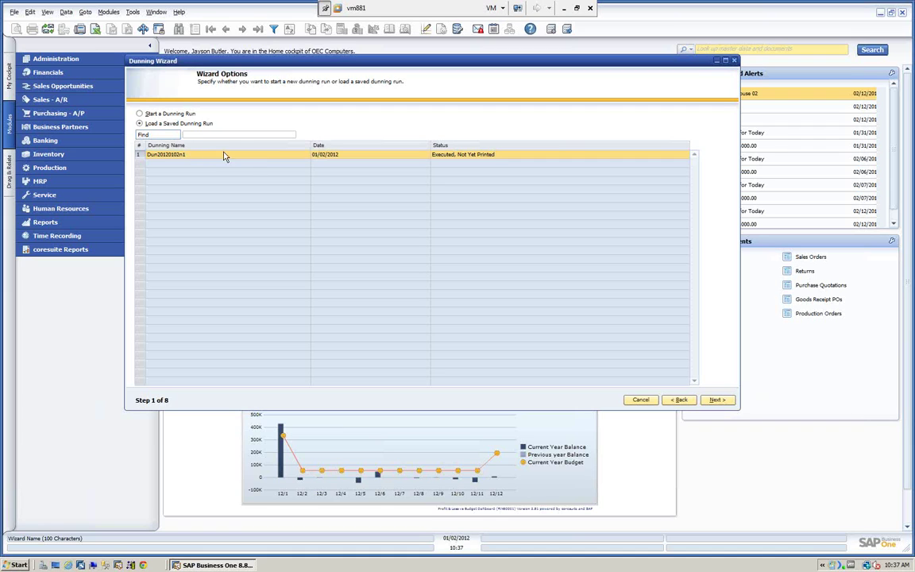
Start a new dunning run with the dunning level set to All and continue to the customer selection
click(140, 113)
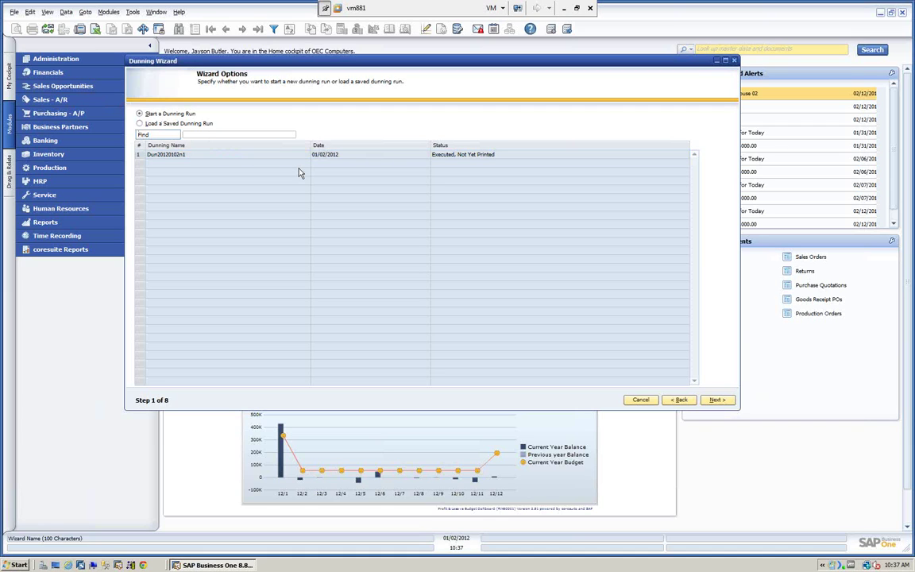
click(716, 401)
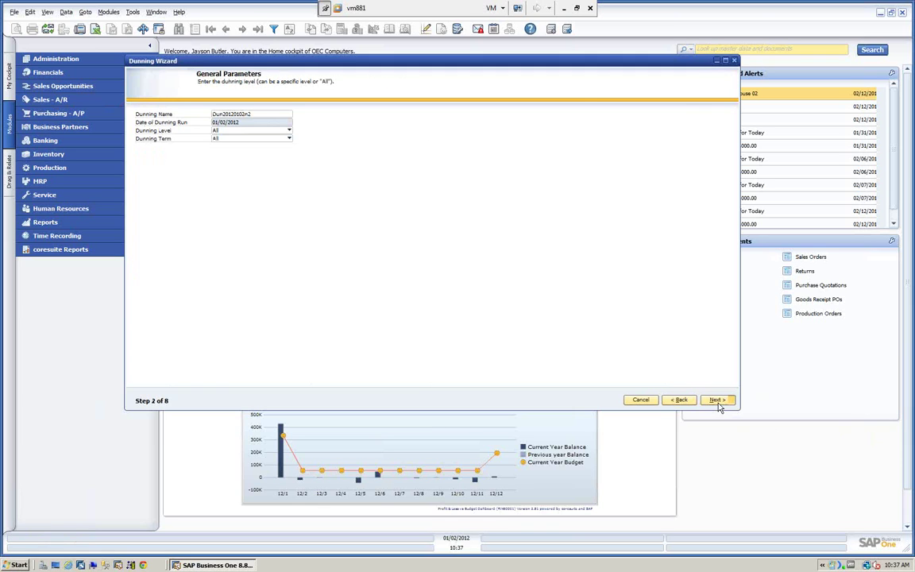
click(255, 130)
click(255, 136)
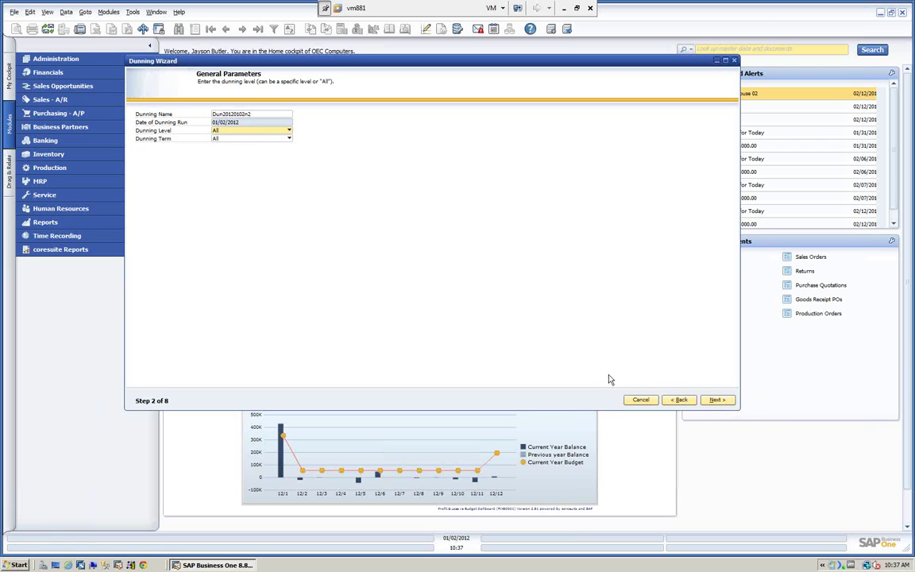
click(719, 401)
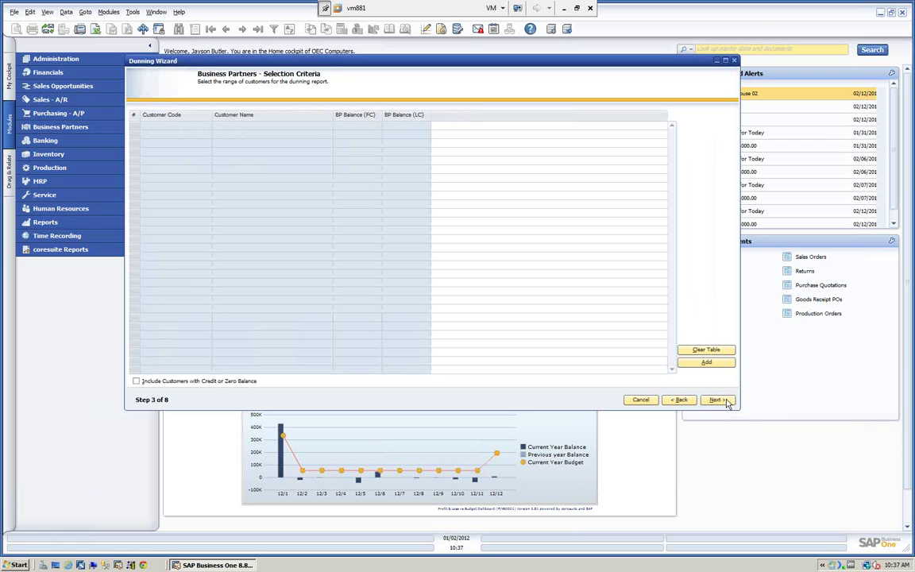
Add the customers to the new dunning run without narrowing the selection criteria and continue to the document parameters
click(706, 362)
click(292, 251)
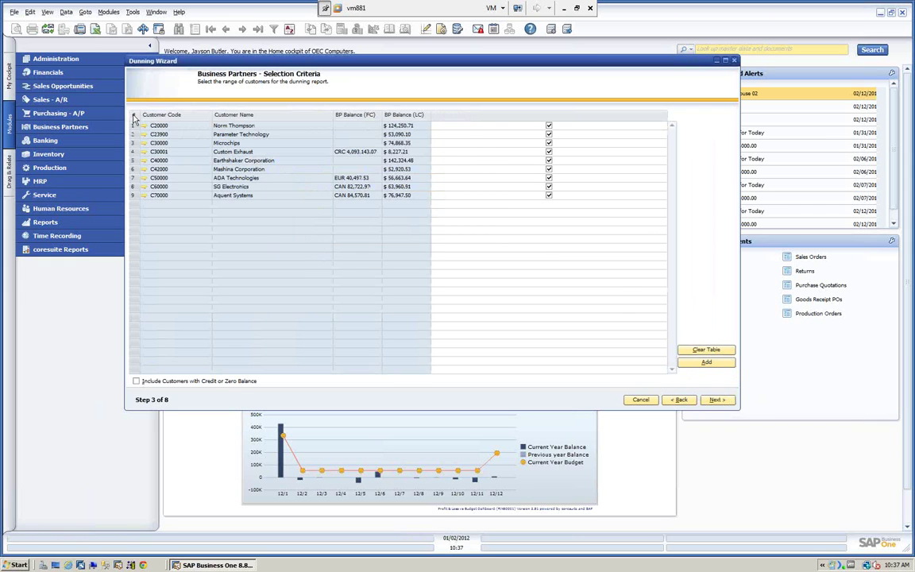
click(717, 402)
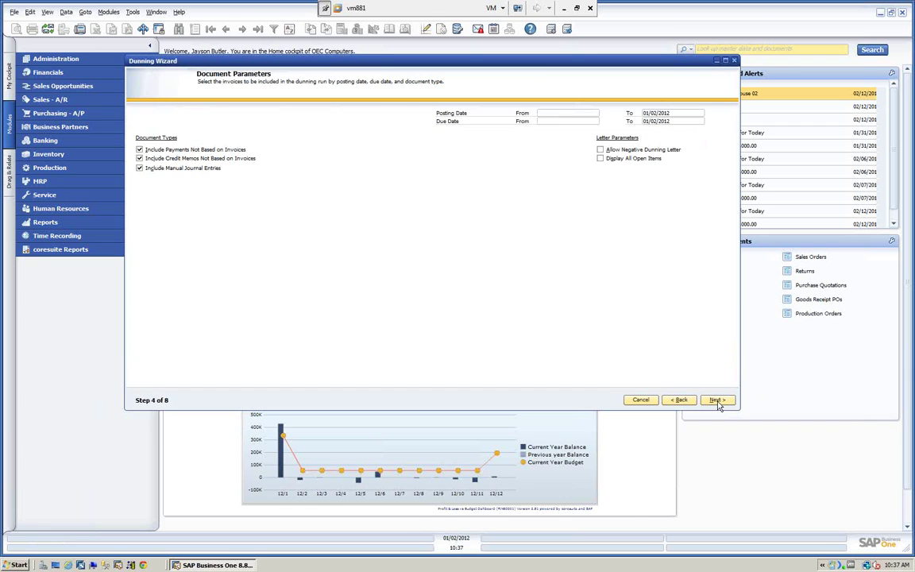
Try to continue the dunning run with 01/15/2012 as the end of both the posting date and due date ranges
click(659, 113)
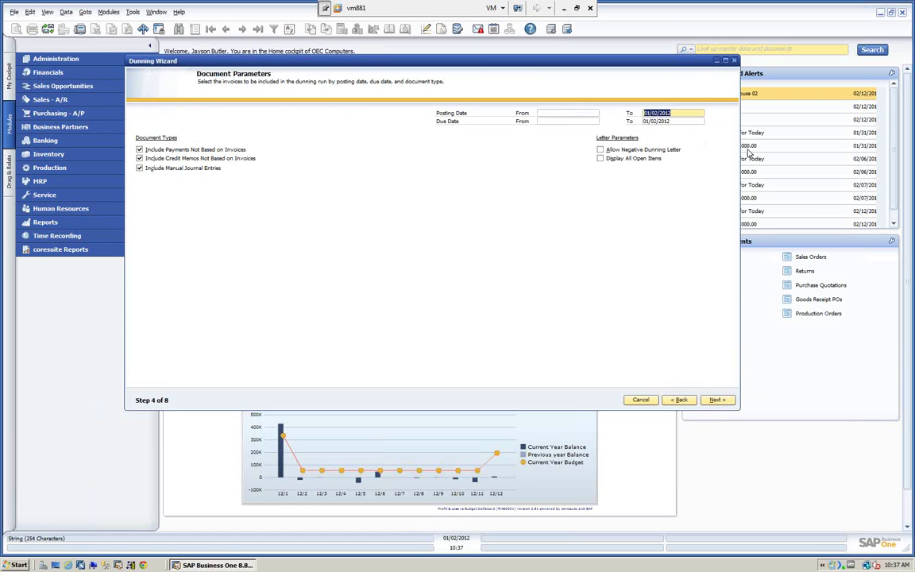
text(01/15)
key(Tab)
key(Tab)
text(0115)
key(Tab)
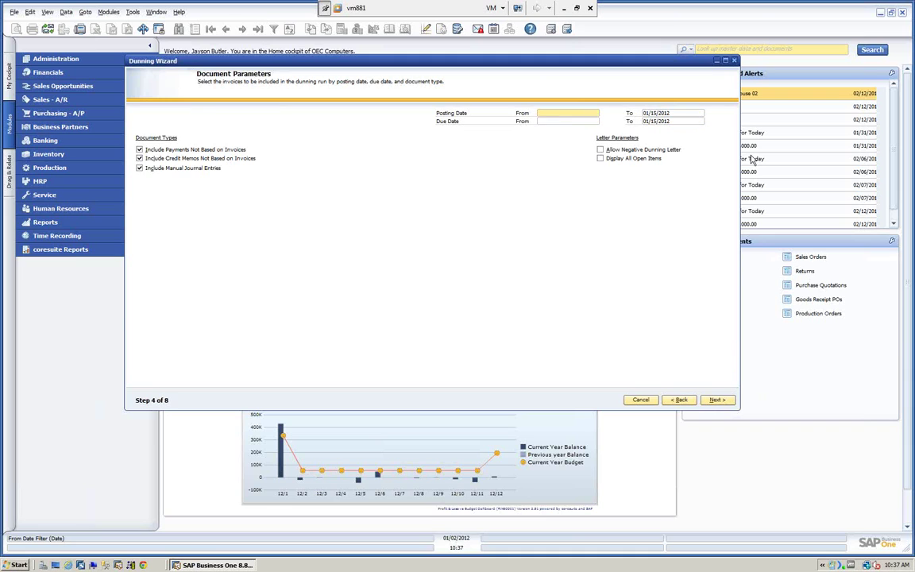
click(723, 404)
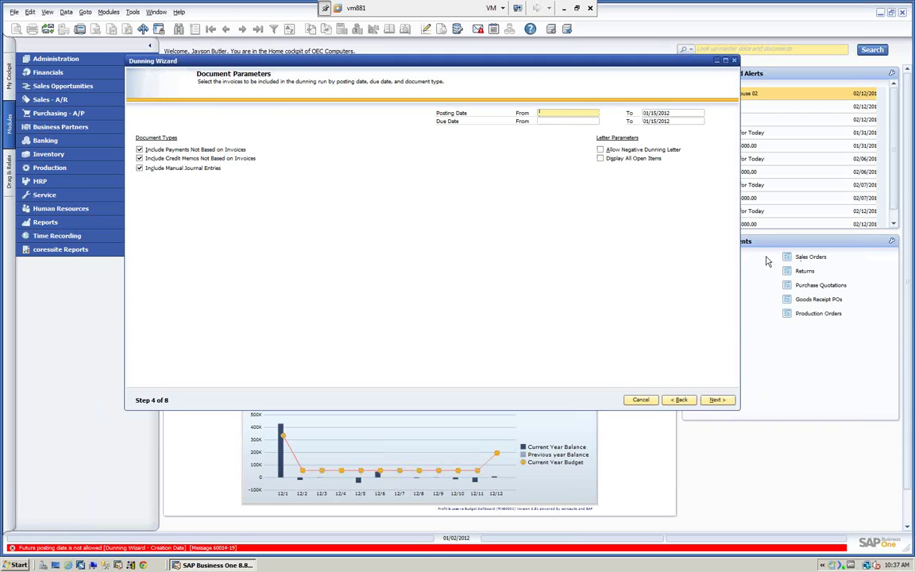
Set the end of the posting date and due date ranges to 01/02/2012 and continue to the recommendation report
drag(643, 113, 674, 115)
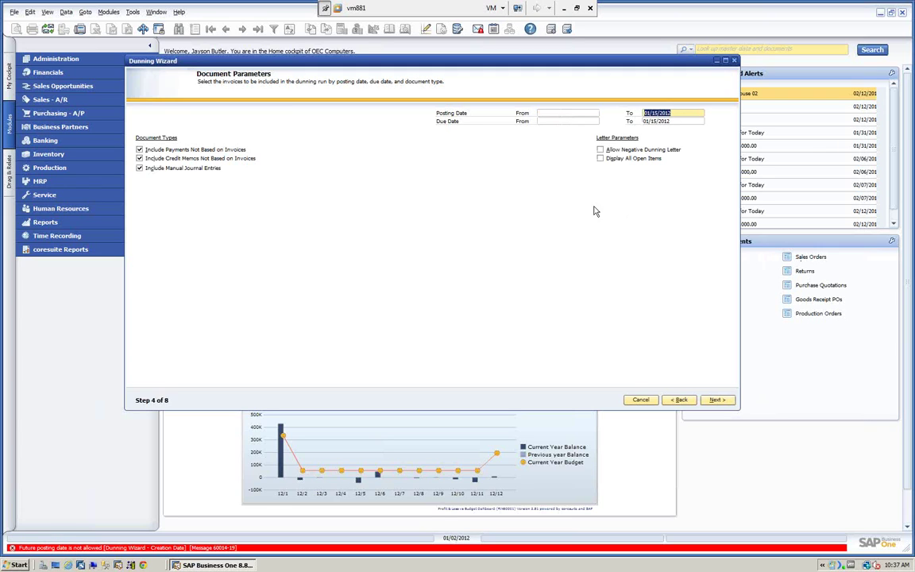
text(01)
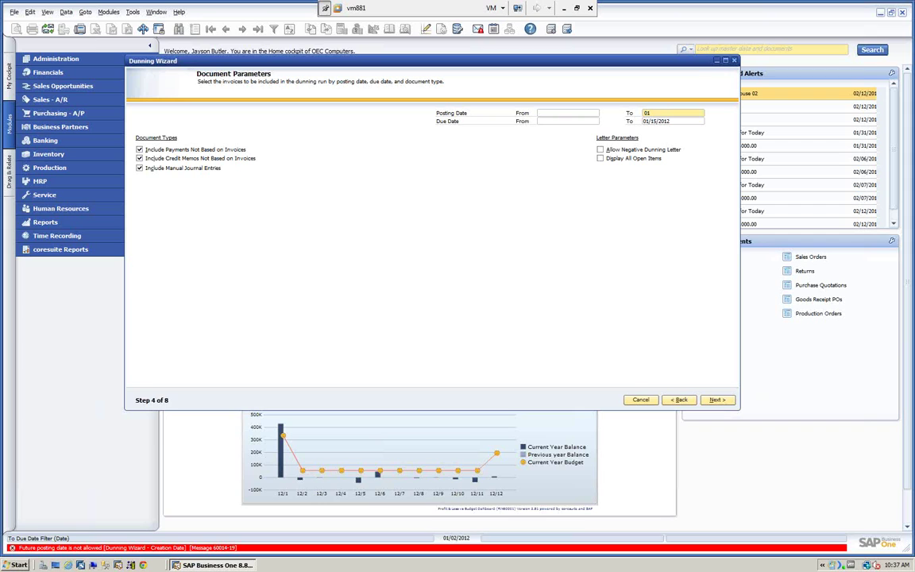
text(2)
key(Tab)
key(Tab)
text(02)
key(Tab)
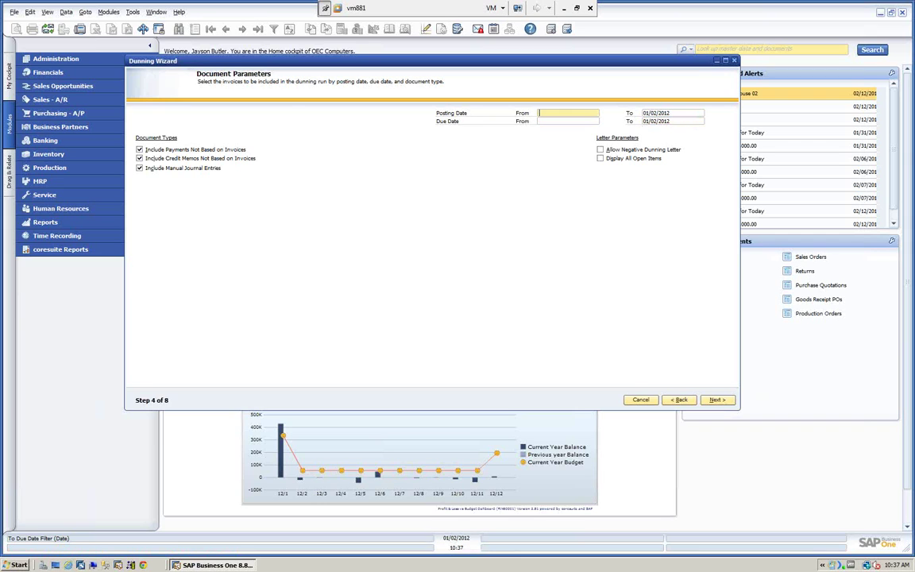
click(722, 401)
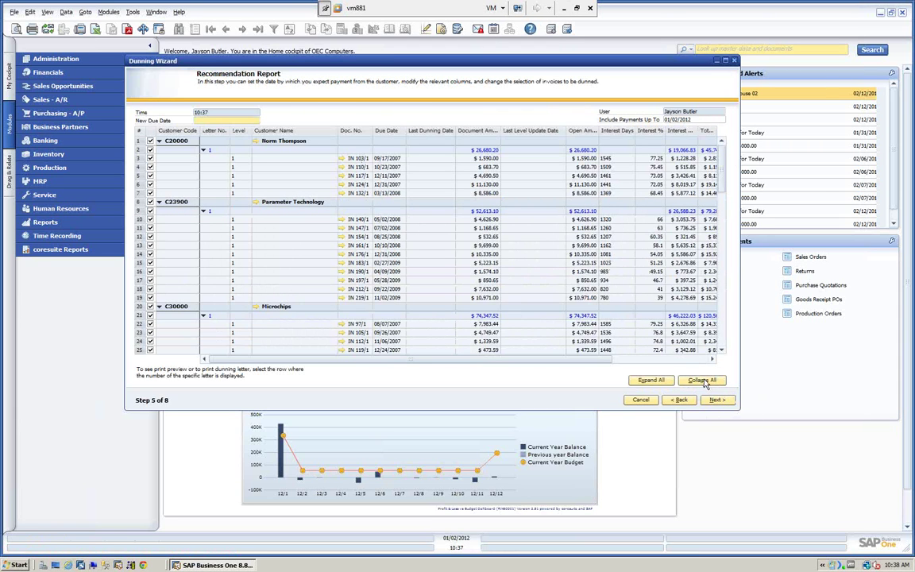
Collapse the recommendation report, include only the first listed customer with all its open invoices, and continue to the service invoices
click(701, 380)
click(150, 130)
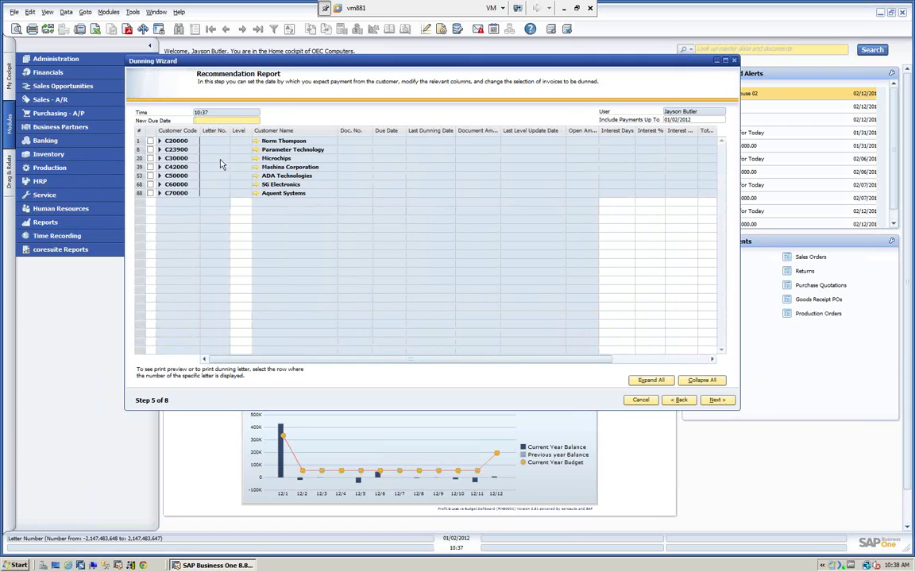
click(160, 141)
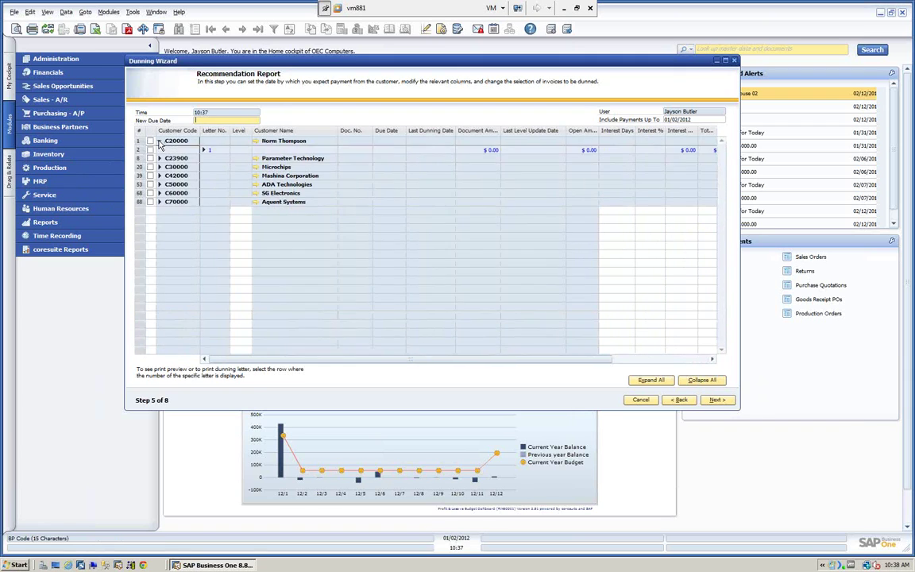
click(202, 149)
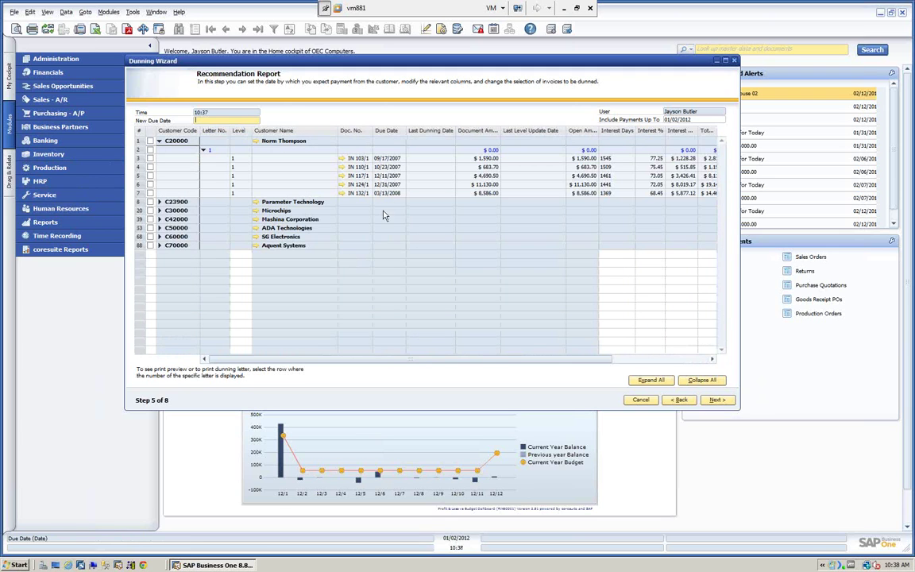
click(150, 142)
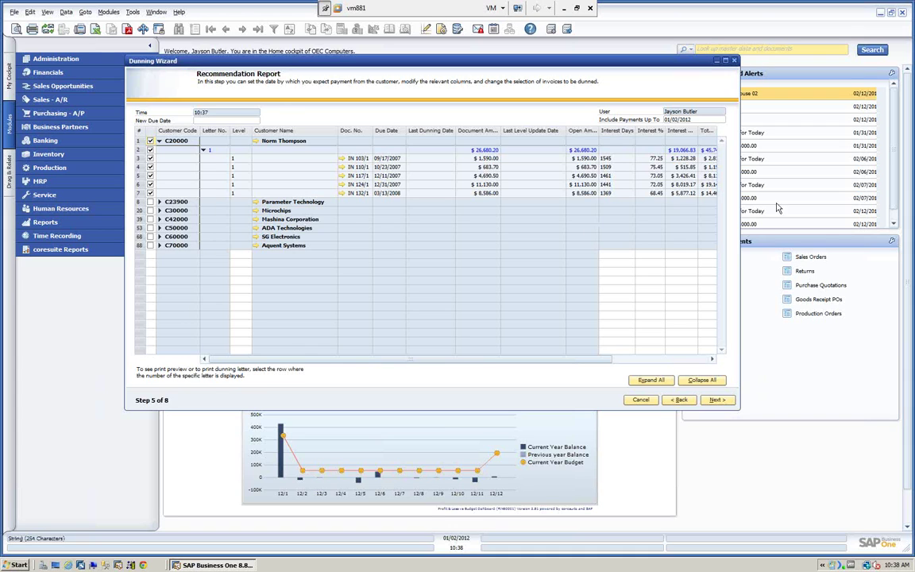
click(717, 400)
Set the interest tax code of the recommended service invoice to Exempt
click(578, 196)
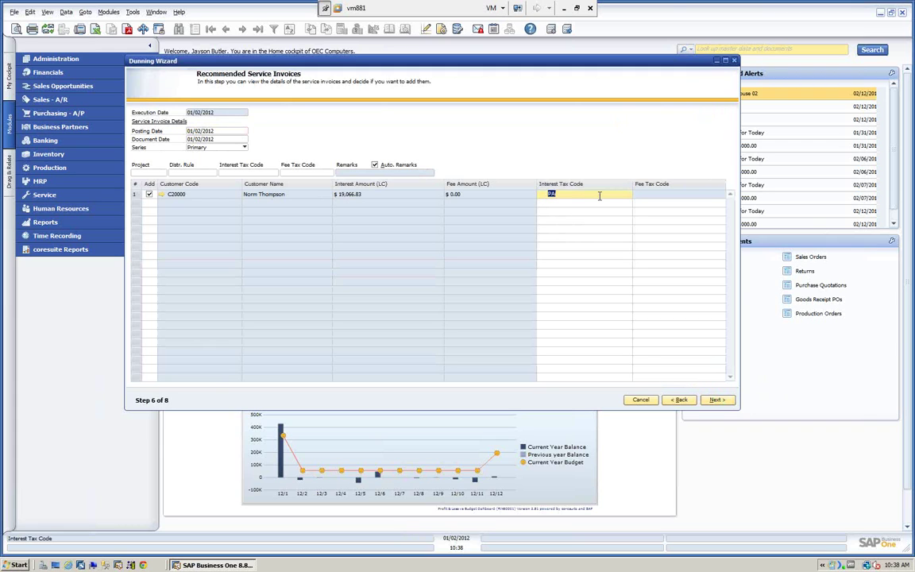
text(Exempt)
key(Tab)
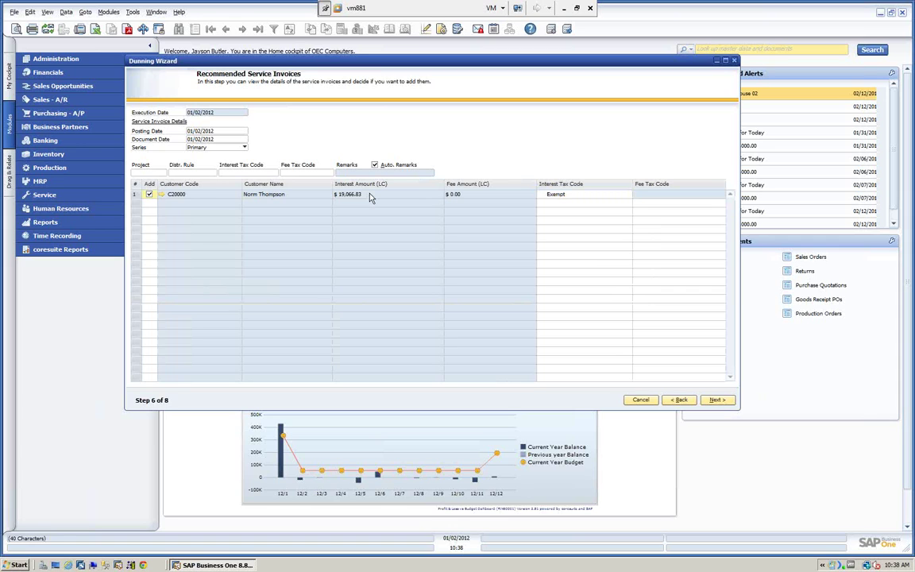
Set the service invoice's posting date and document date to 01/15/2012 and continue to the processing options
click(212, 131)
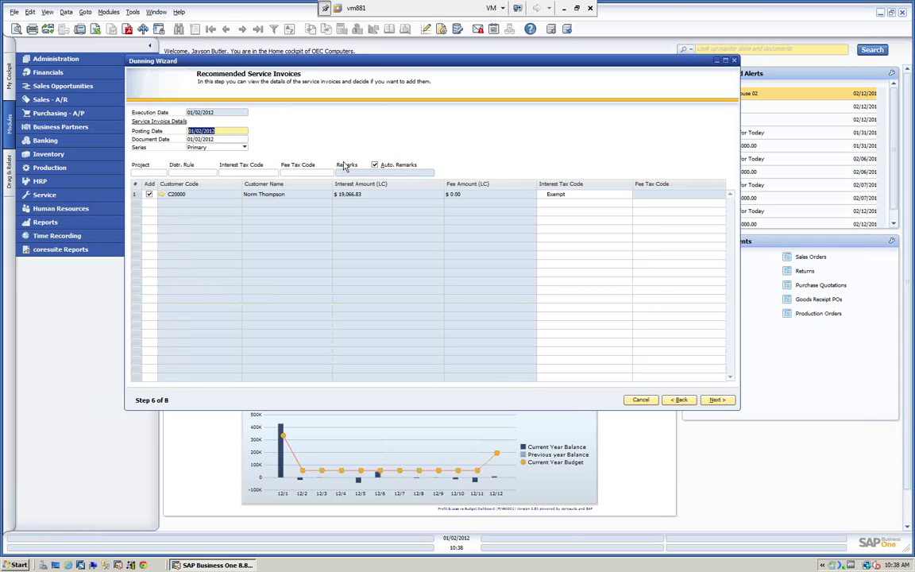
text(15)
text(15)
key(Tab)
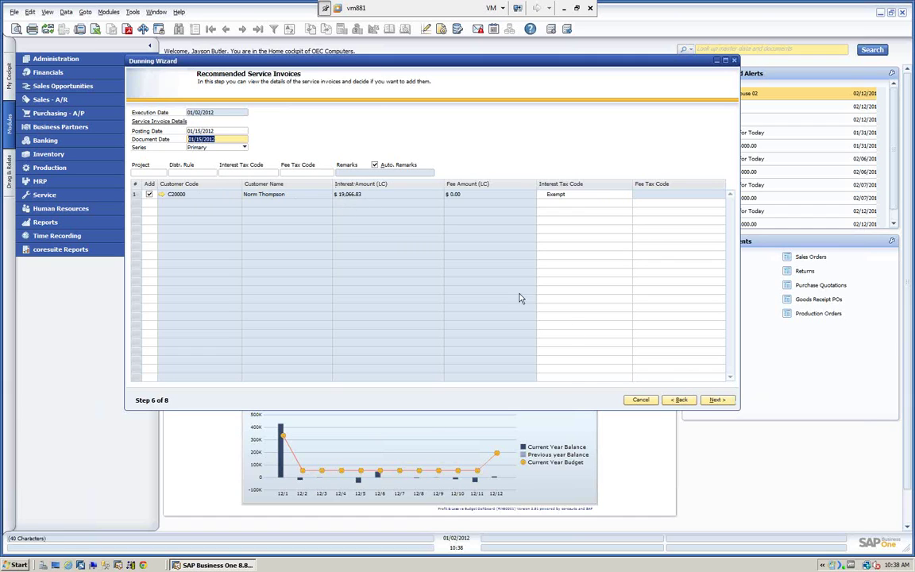
click(718, 401)
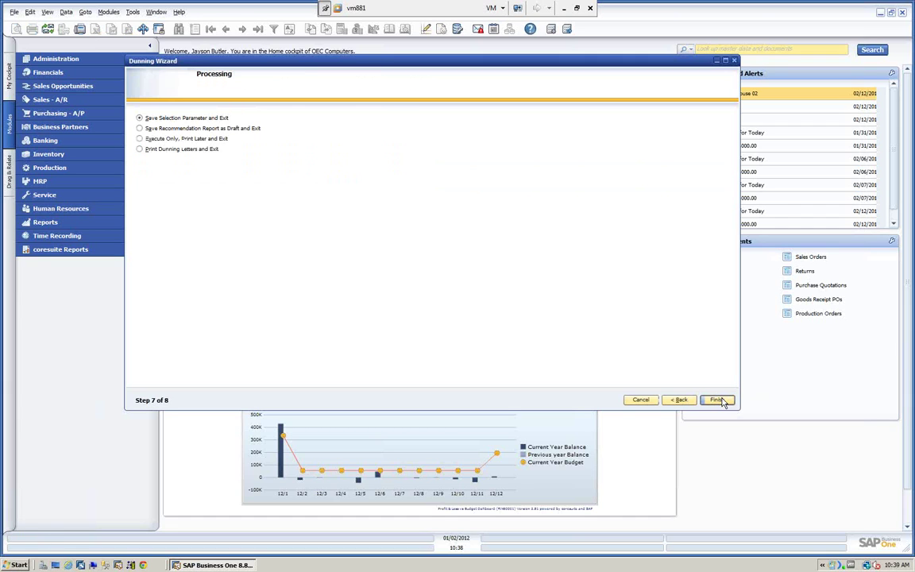
Execute the dunning run with Execute Only, Print Later and Exit, accept adding the service invoices, and finish the wizard
click(139, 138)
click(717, 401)
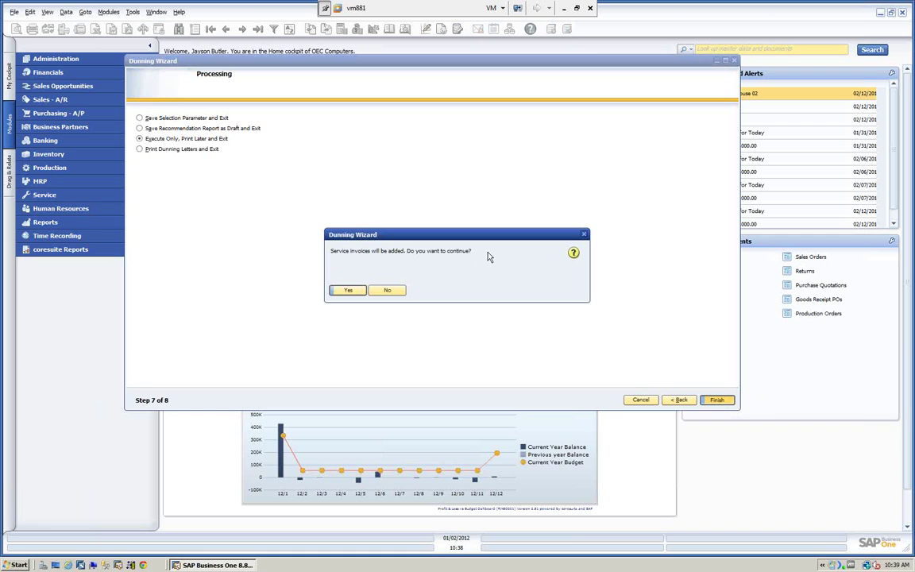
click(350, 293)
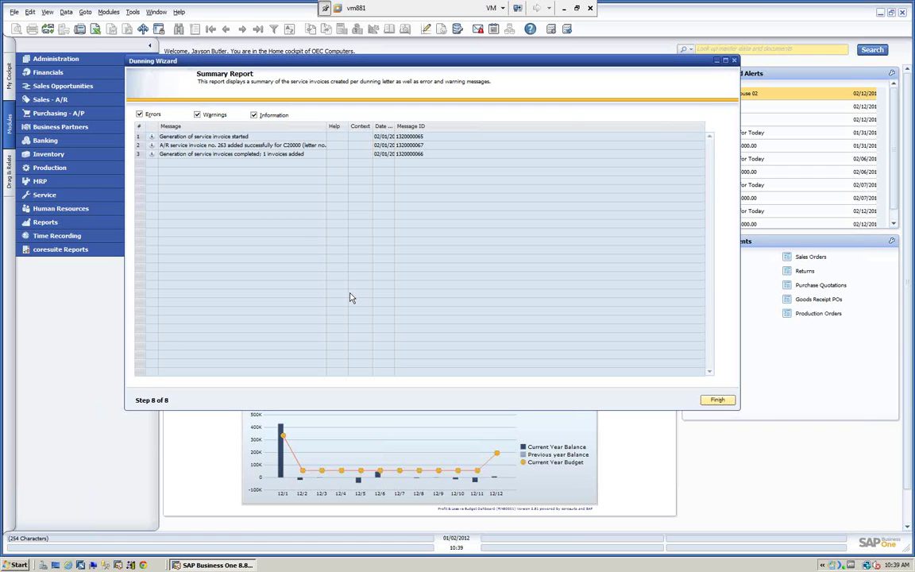
click(719, 400)
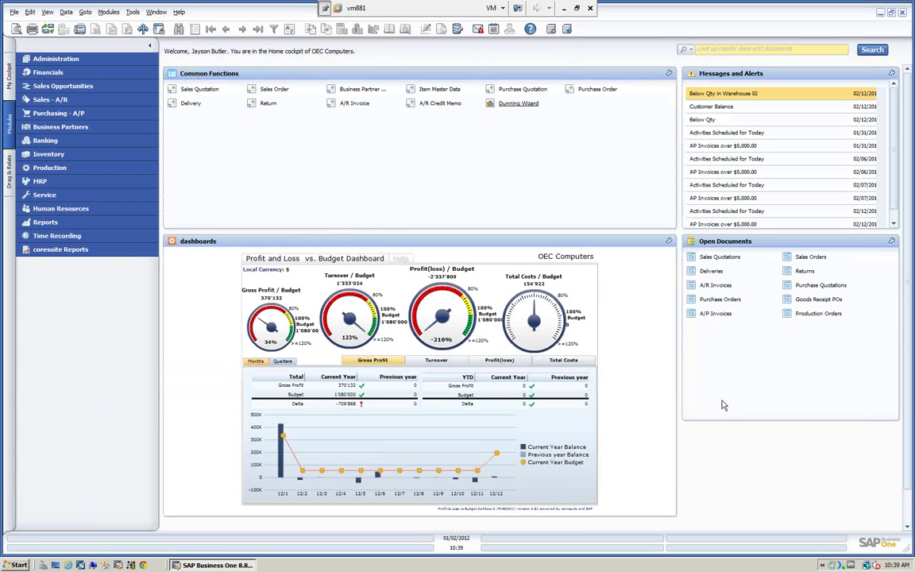
Open the latest A/R invoice, check its customer's payment terms and dunning level and date, and close both records
click(350, 106)
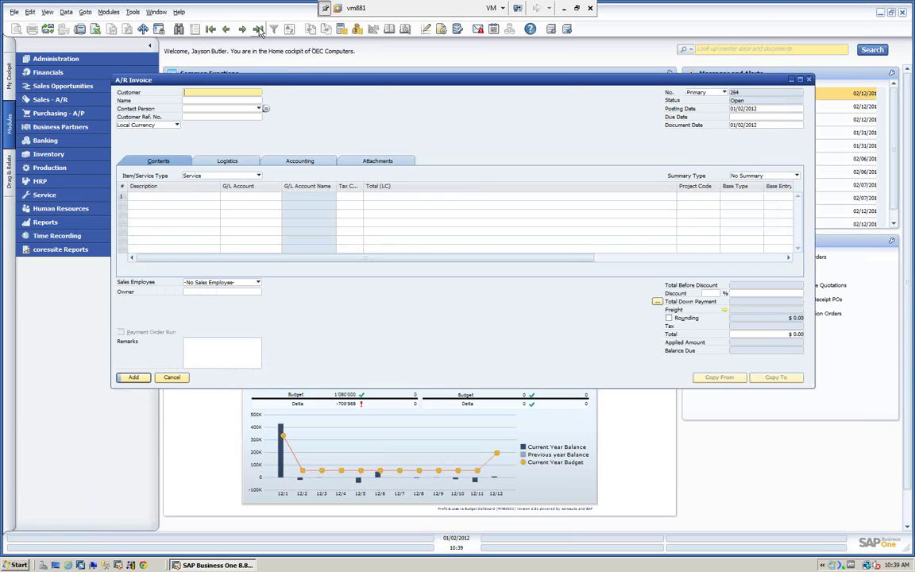
click(228, 29)
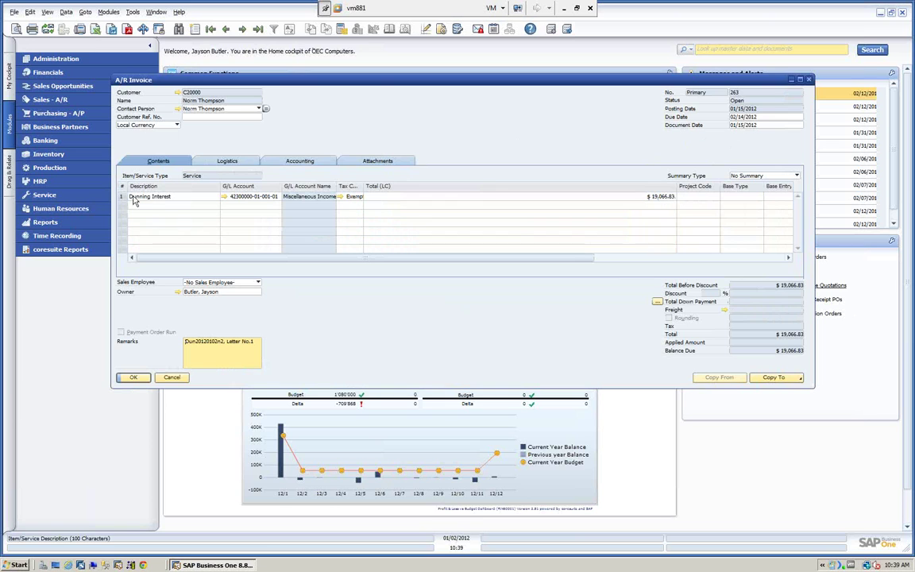
click(178, 93)
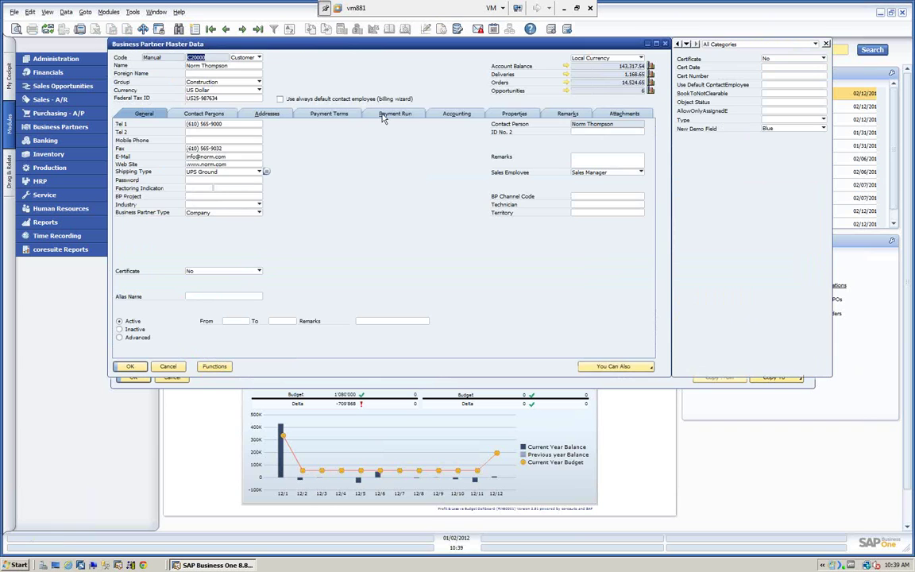
click(382, 116)
click(311, 112)
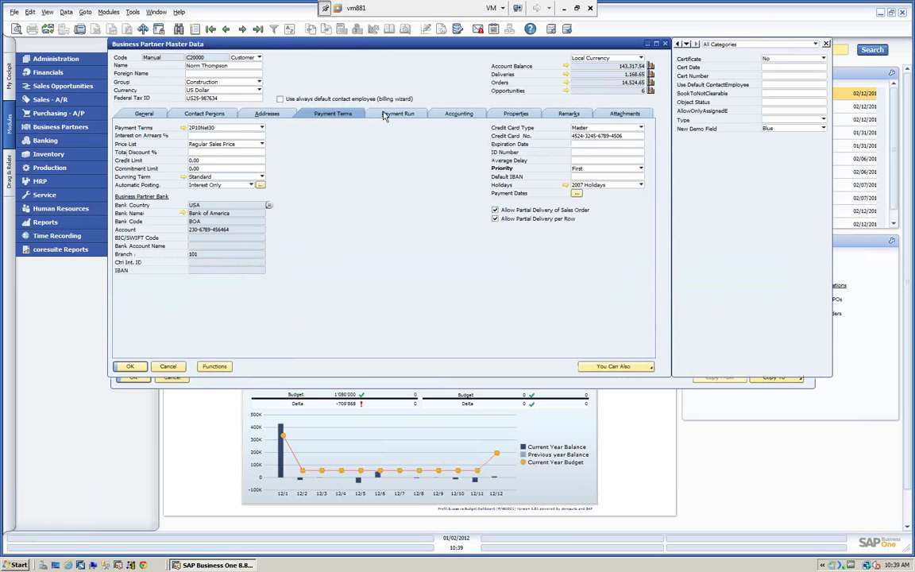
click(458, 113)
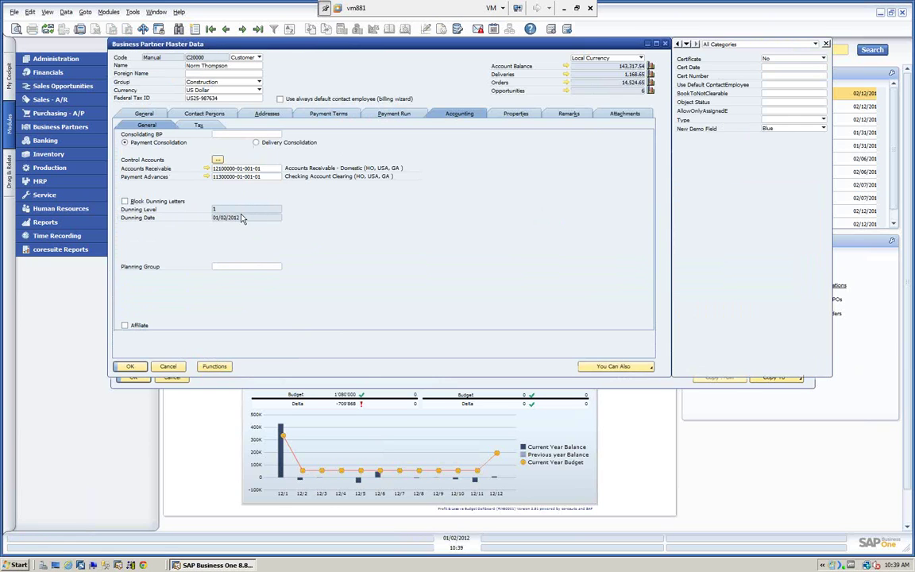
click(168, 367)
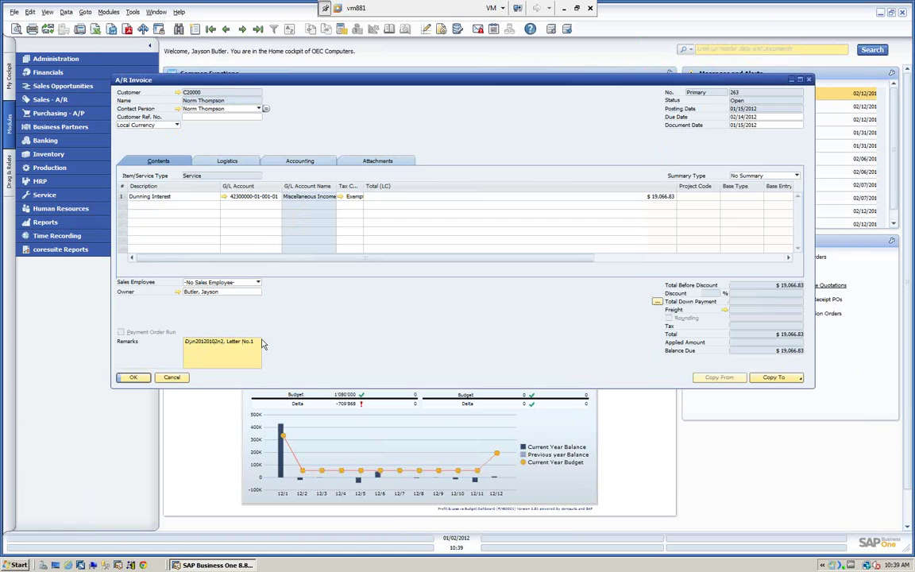
click(172, 379)
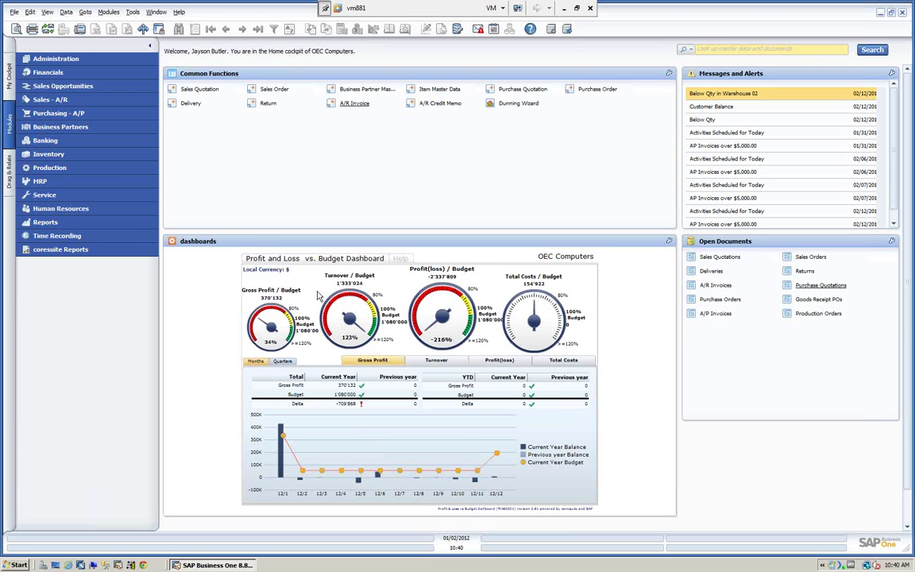
Examine the default customer dunning term in the General Settings and its Define New form, and close both without saving
click(89, 58)
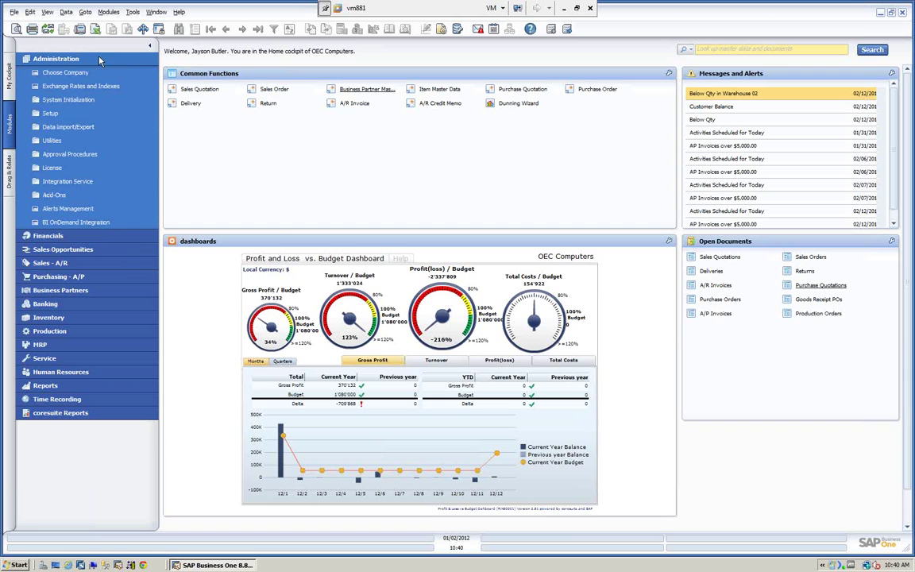
click(85, 101)
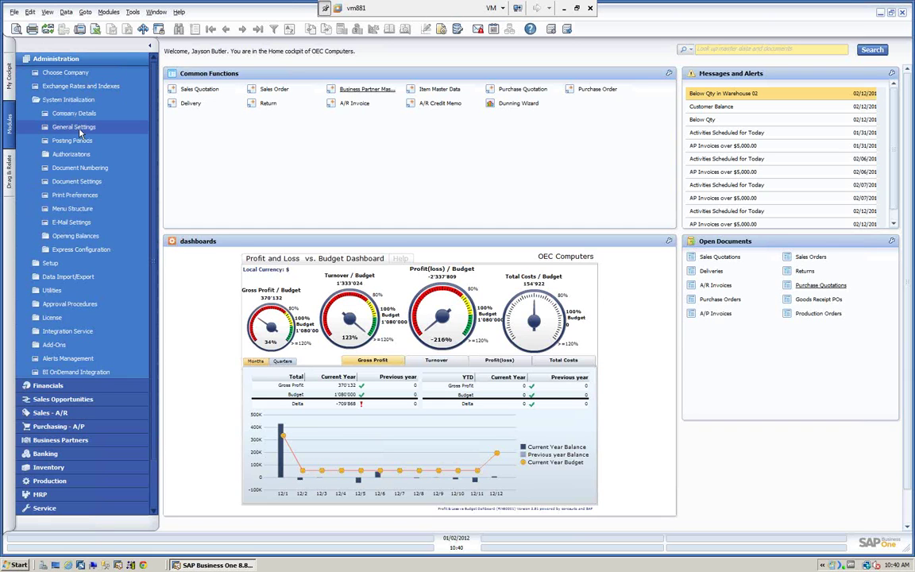
click(85, 128)
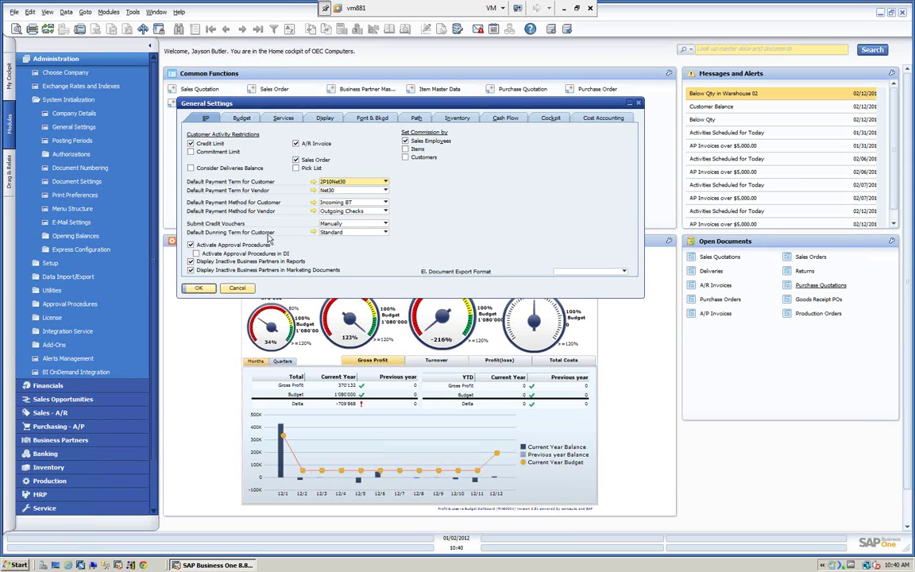
click(386, 232)
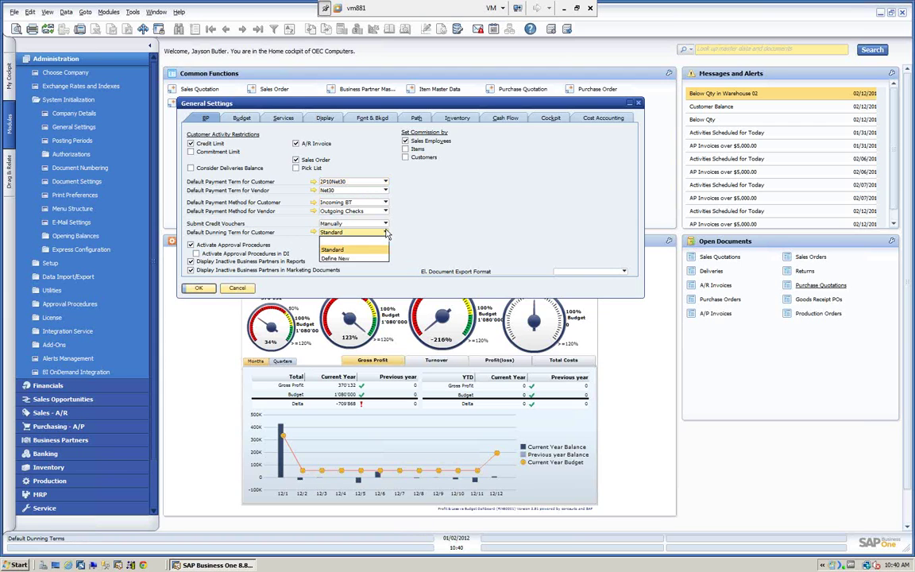
click(341, 259)
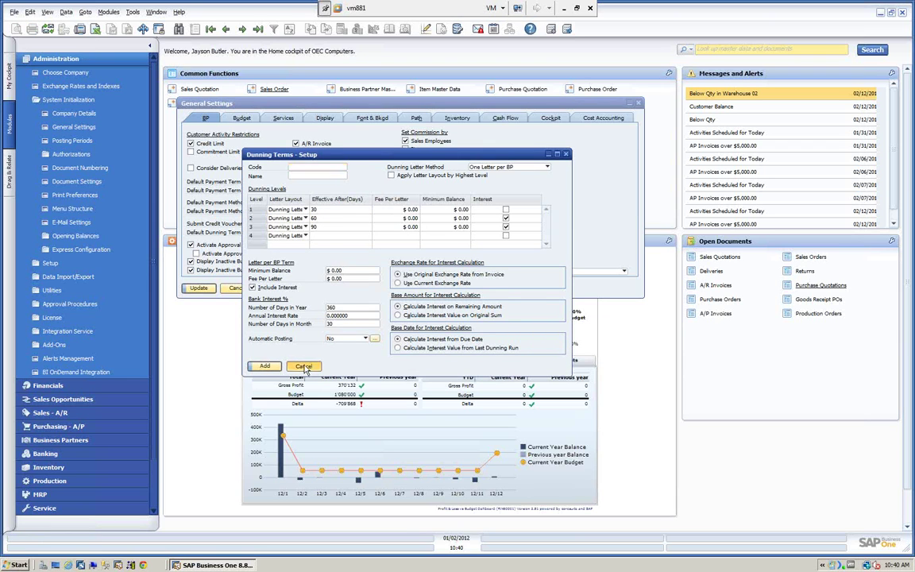
click(304, 366)
click(237, 289)
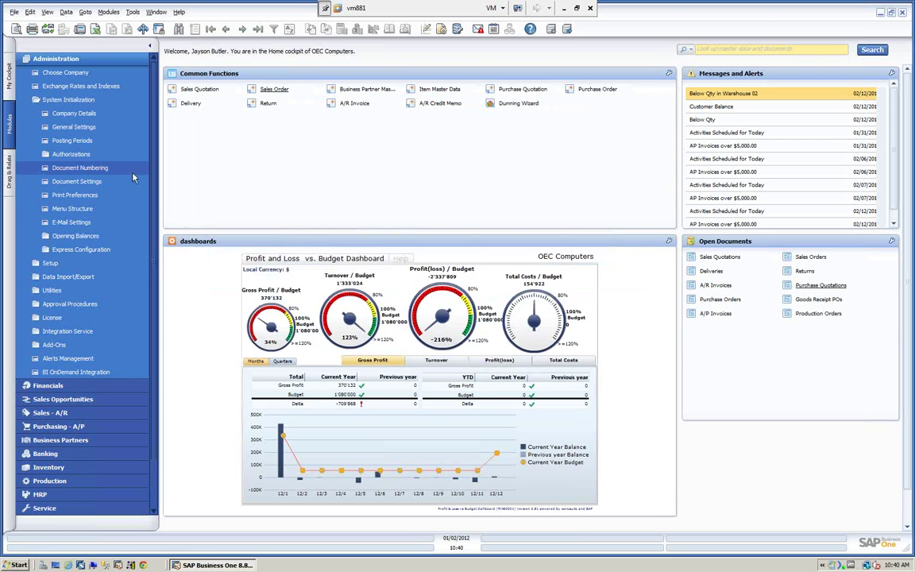
Show the business partner setup options in the Administration module to locate Dunning Terms
click(70, 61)
click(69, 61)
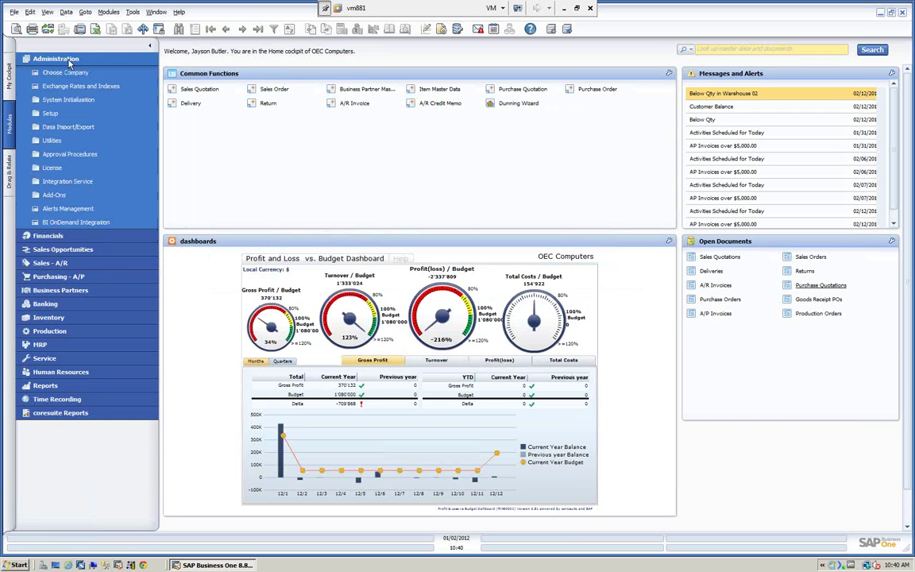
click(50, 113)
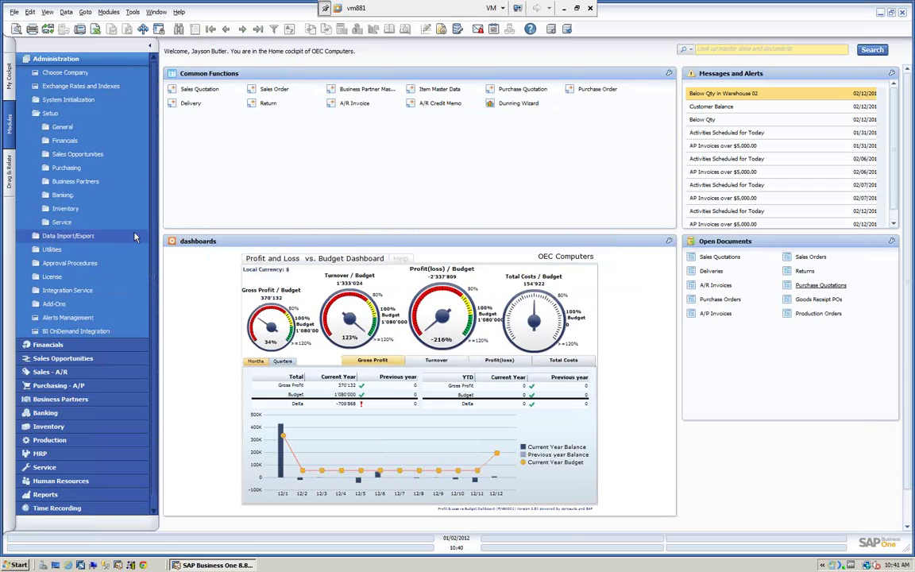
click(76, 182)
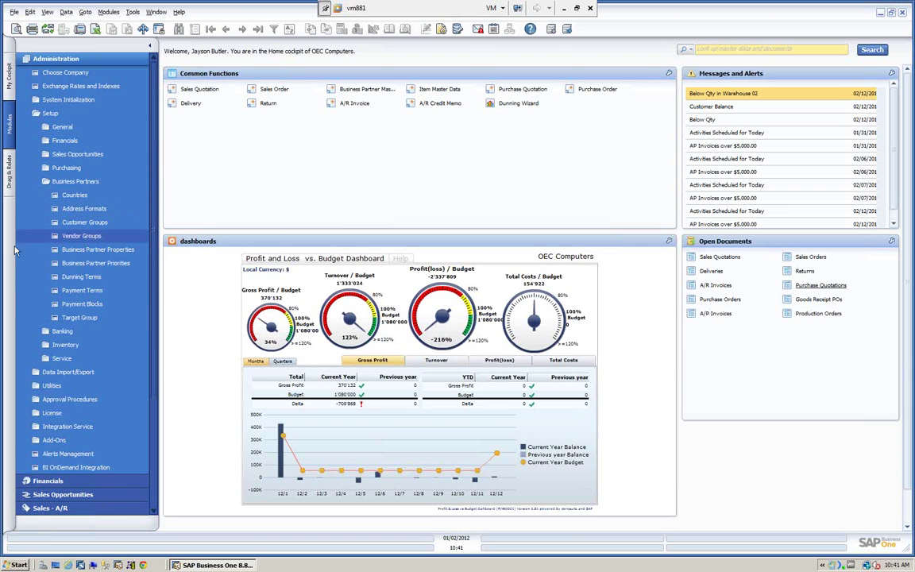
Open the Standard dunning term from the business partner setup and review its dunning levels and the Dunning Letter Method options
click(83, 276)
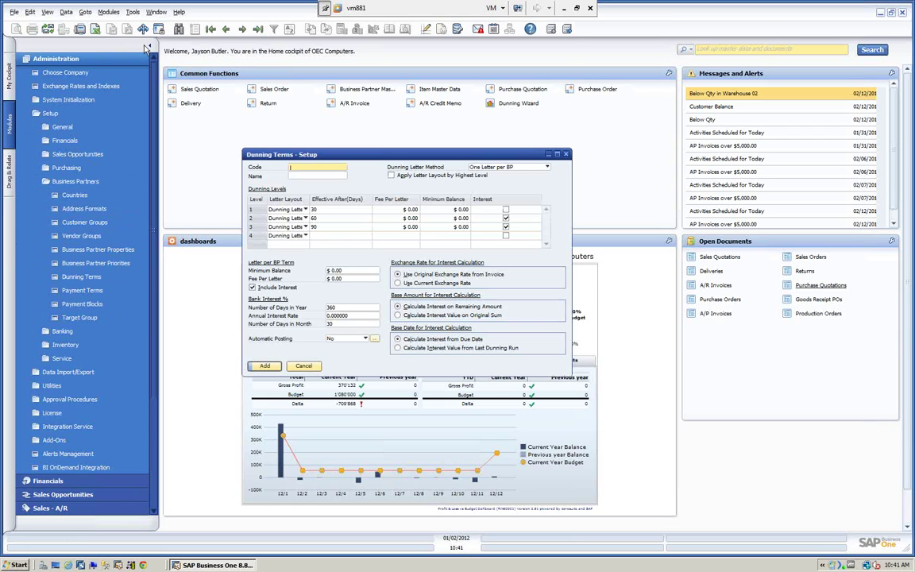
click(212, 30)
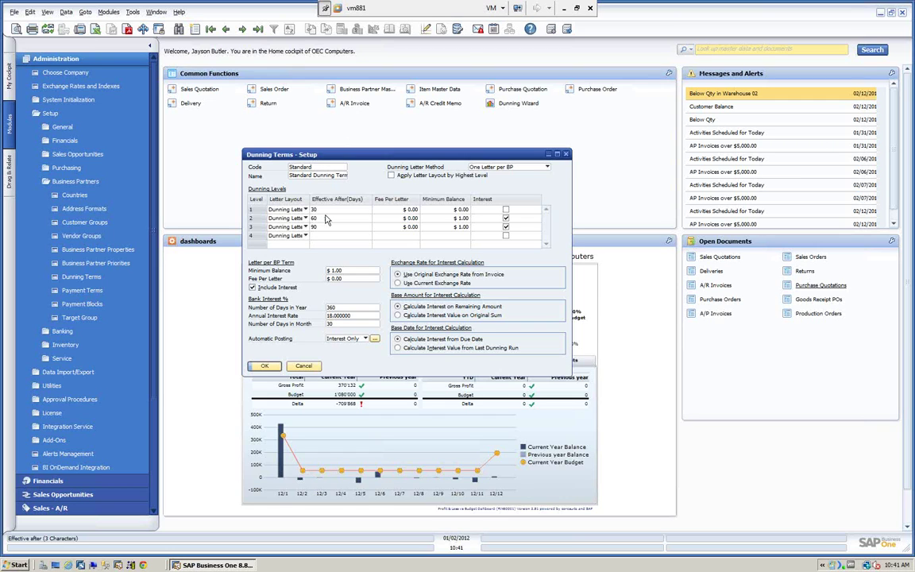
click(547, 167)
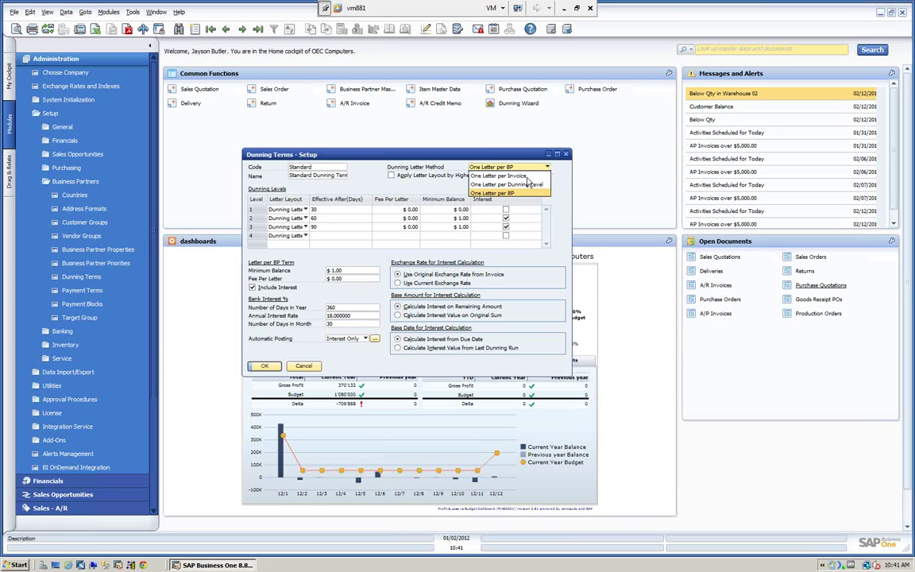
click(406, 169)
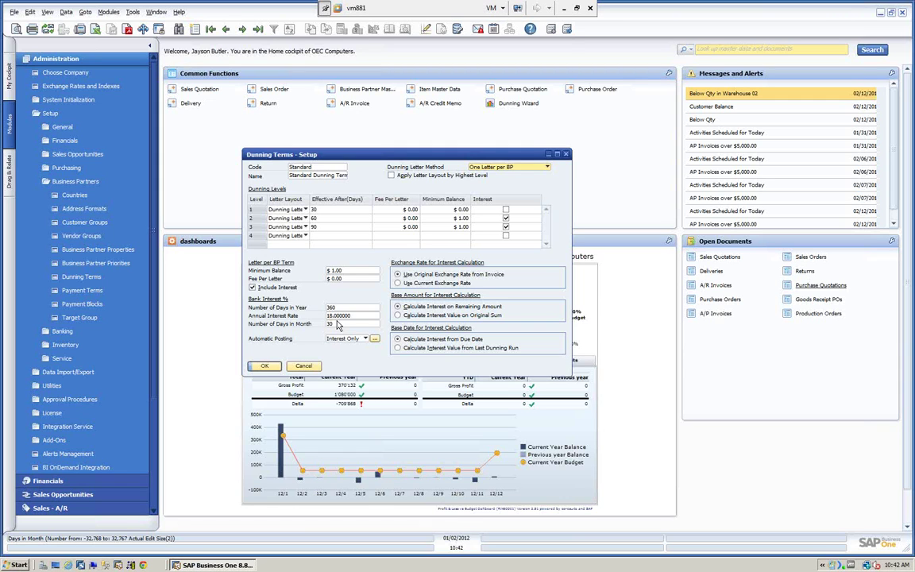
Review the Standard term's Automatic Posting options and its interest account, and close the dunning terms setup
click(366, 339)
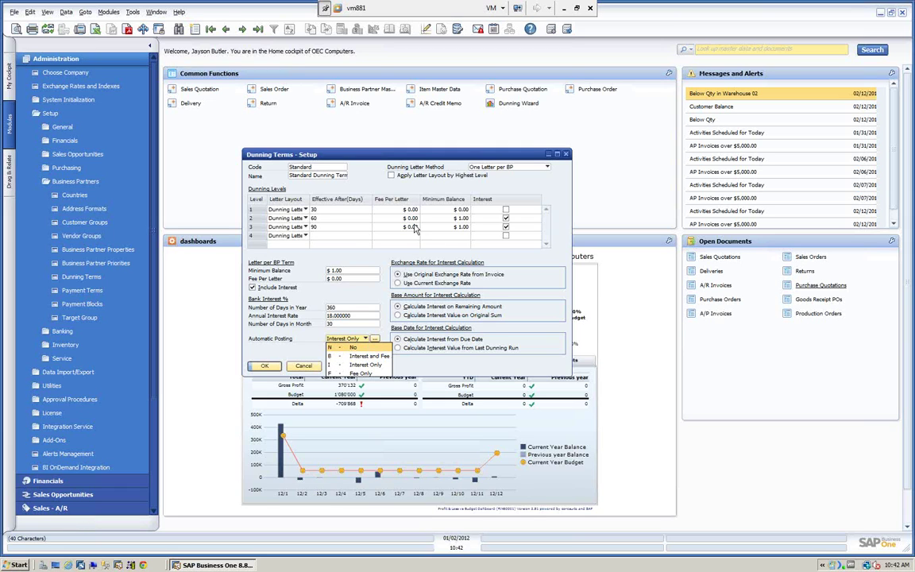
click(375, 340)
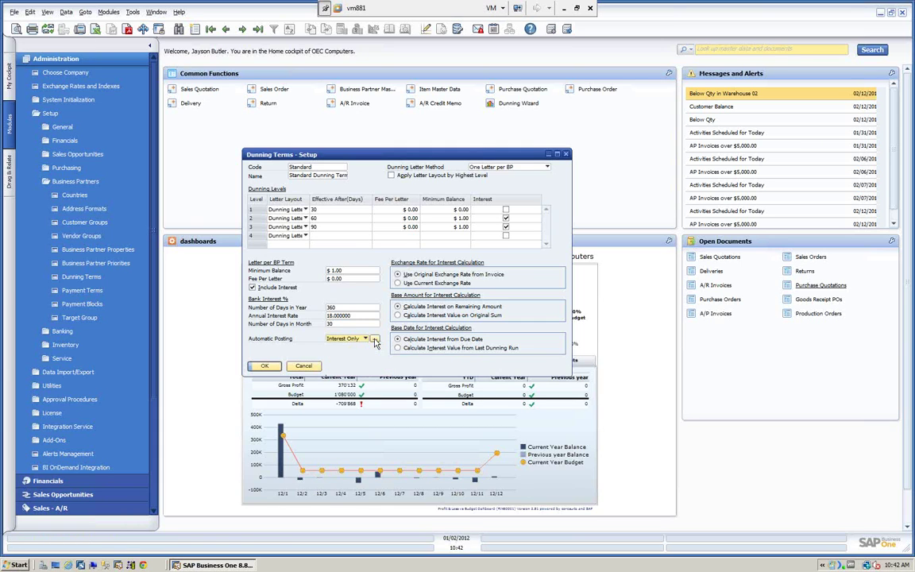
click(375, 339)
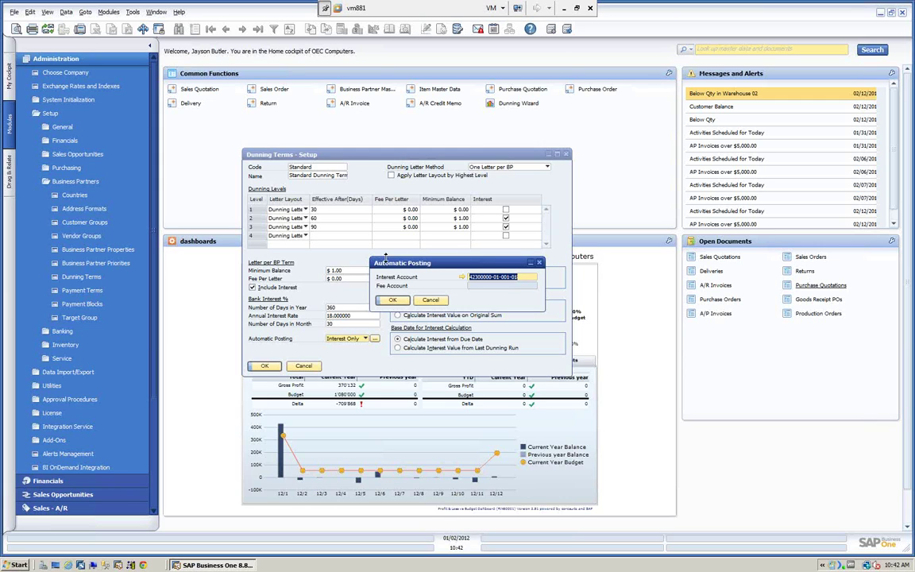
click(392, 300)
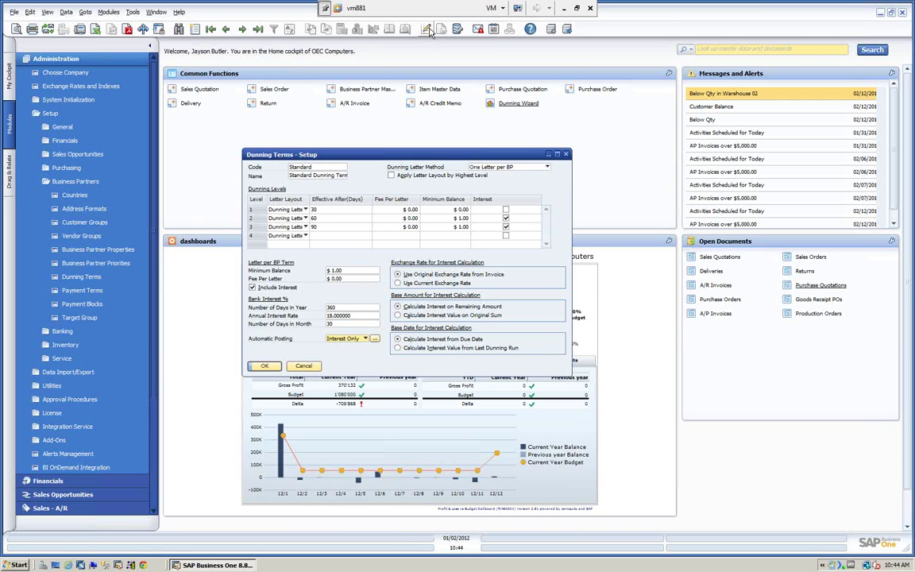
click(265, 366)
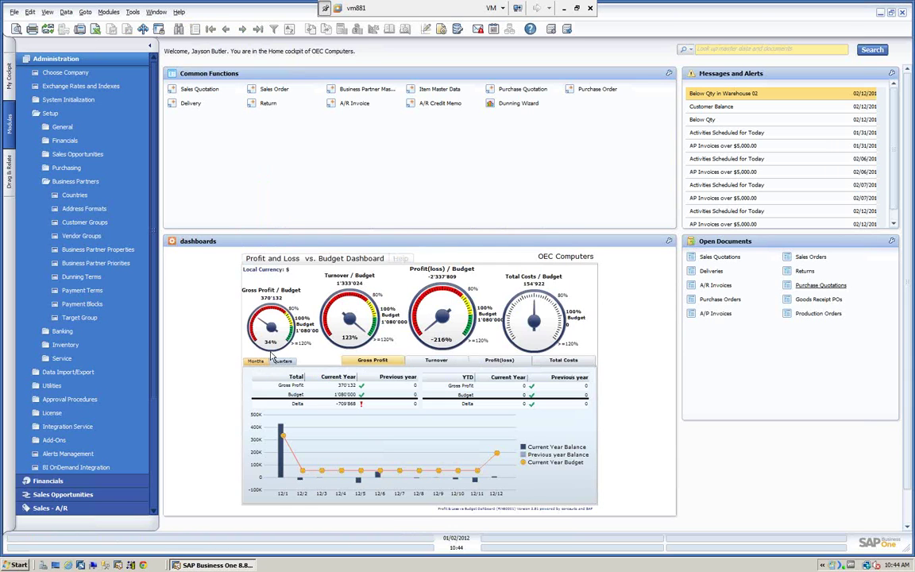
Collapse the Administration module and show the Sales - A/R functions to locate the Dunning Wizard, then collapse that module
click(63, 58)
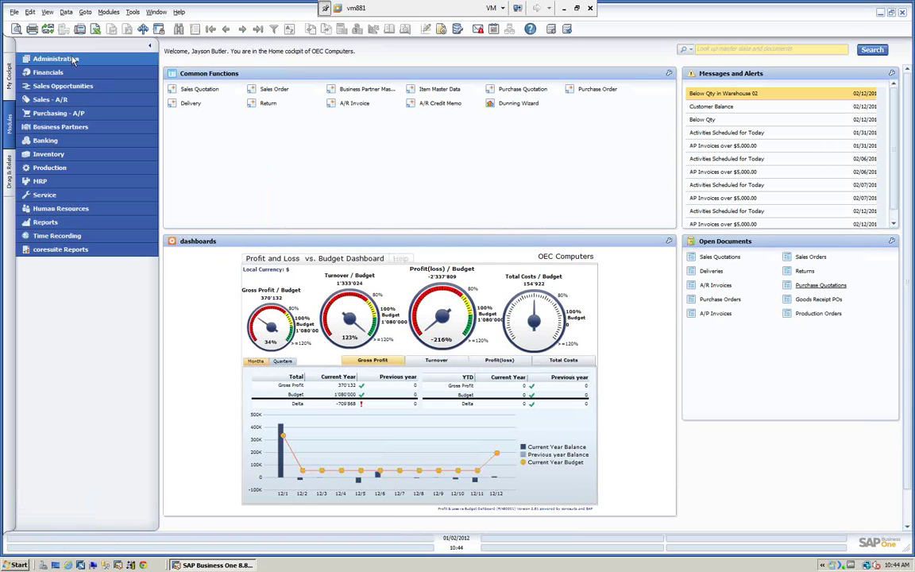
click(52, 100)
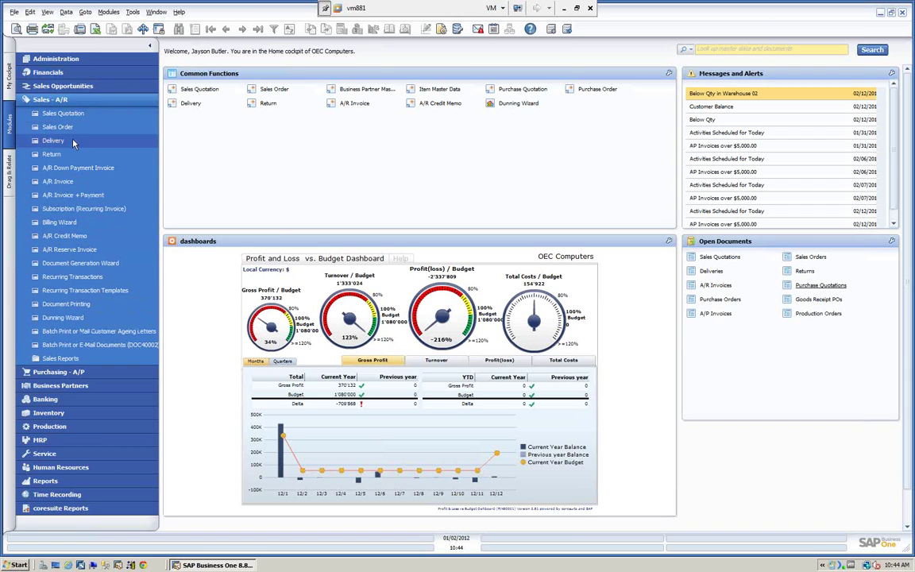
click(79, 101)
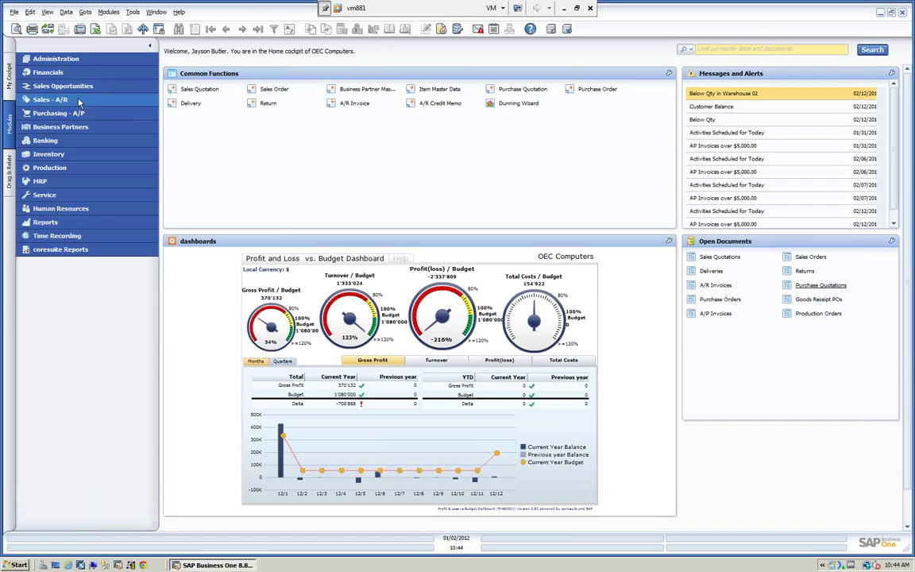
Start the Dunning Wizard and review the saved run Dun20120102n1 up to its business partner selection criteria
click(513, 108)
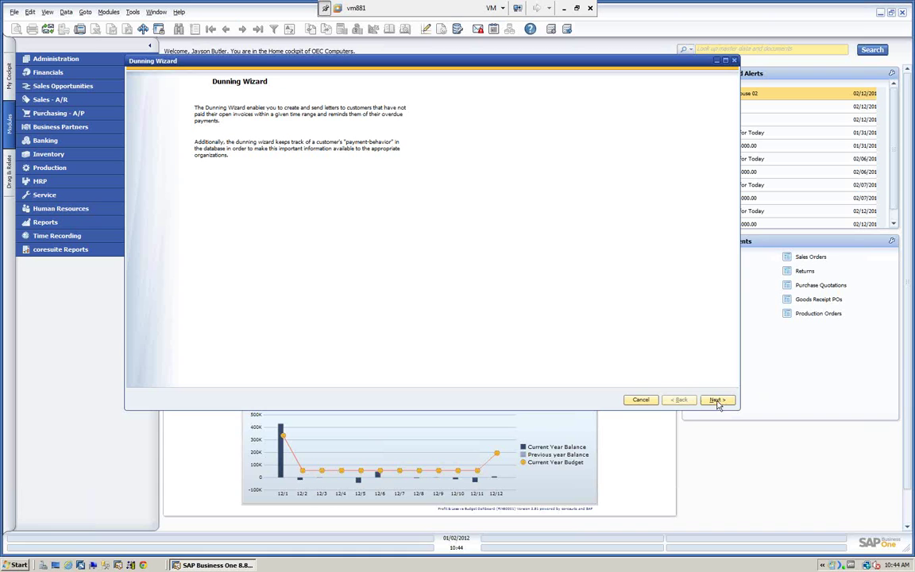
mouse_move(389, 60)
mouse_down()
mouse_move(411, 67)
mouse_move(401, 71)
mouse_up()
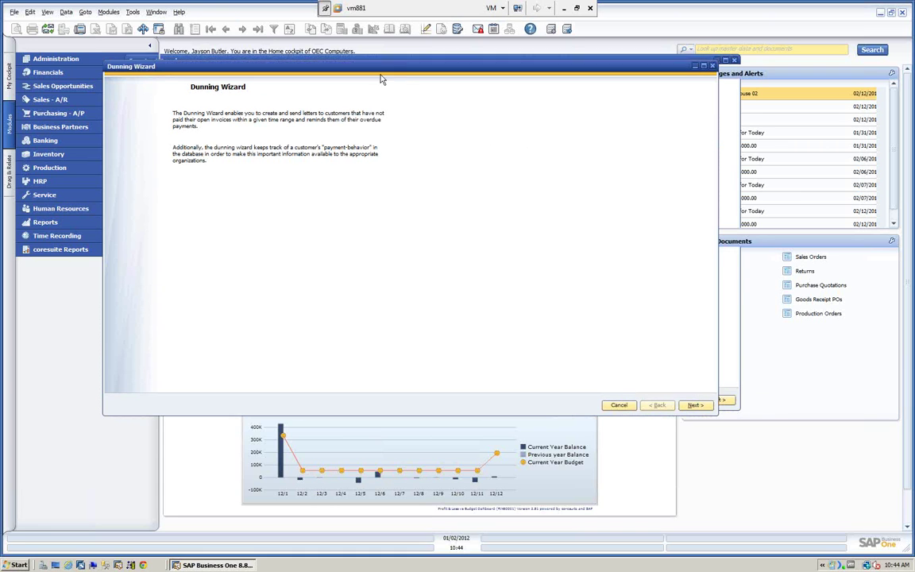
click(695, 406)
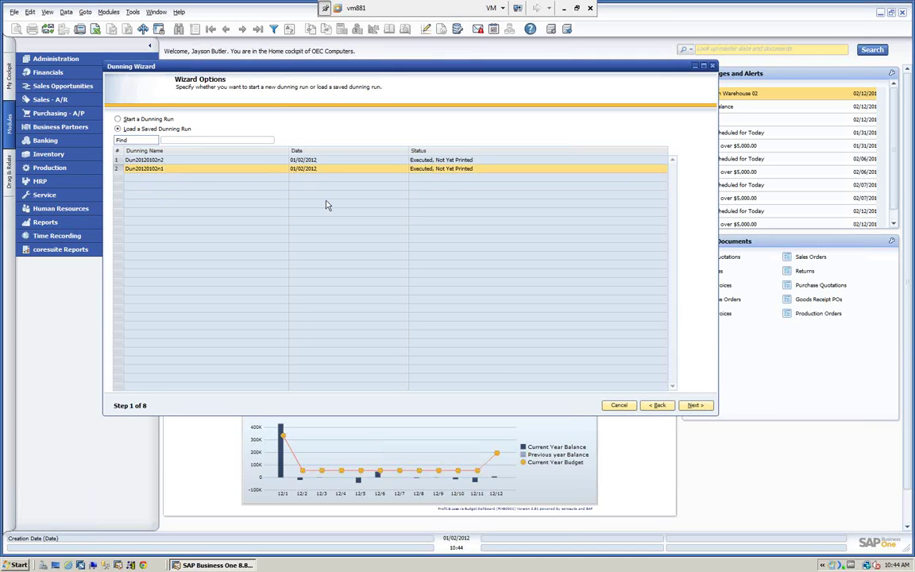
click(695, 406)
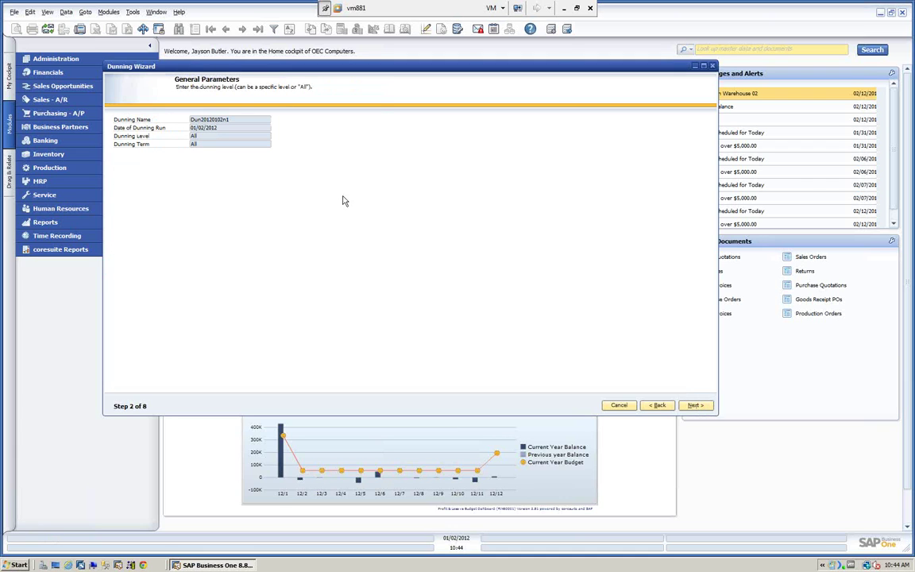
click(695, 404)
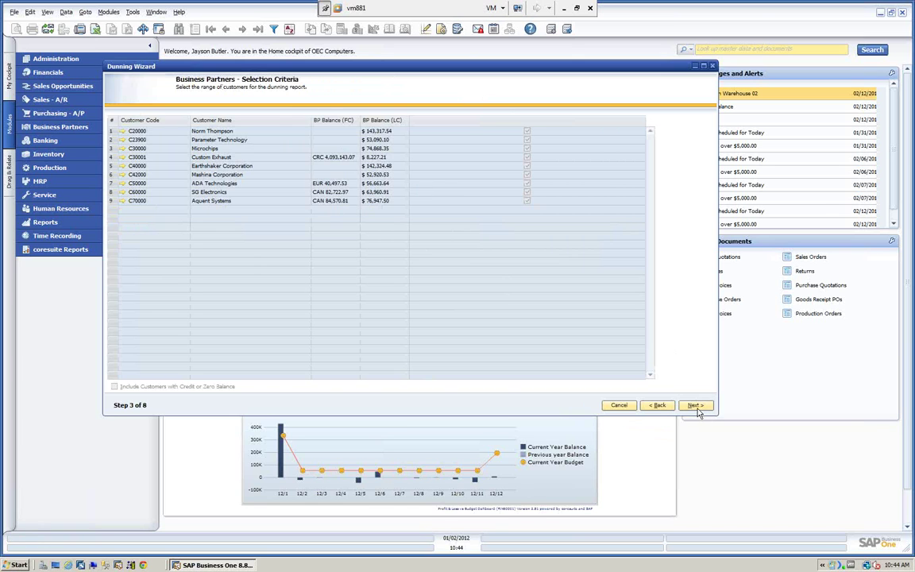
Go back through the wizard to review the saved dunning runs, choose Start a Dunning Run, and cancel the wizard
click(659, 406)
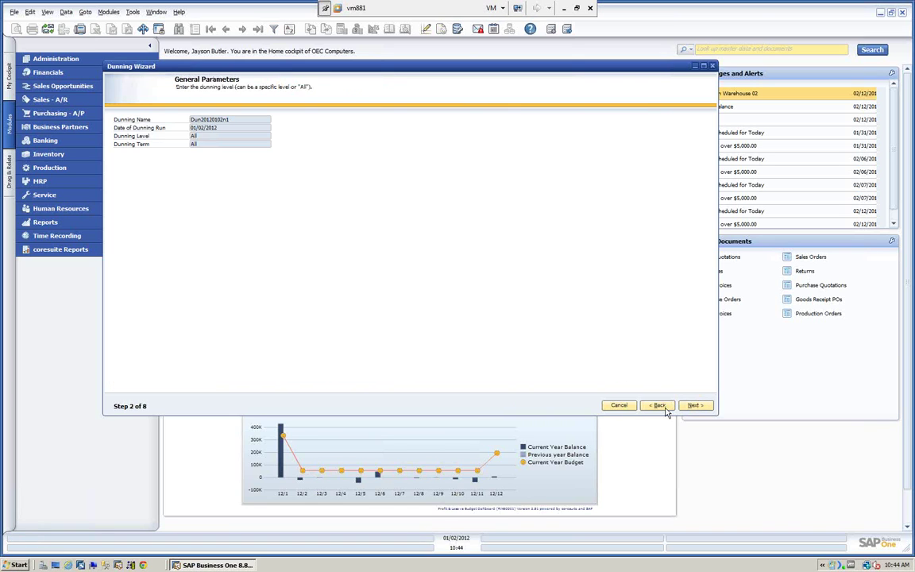
click(663, 408)
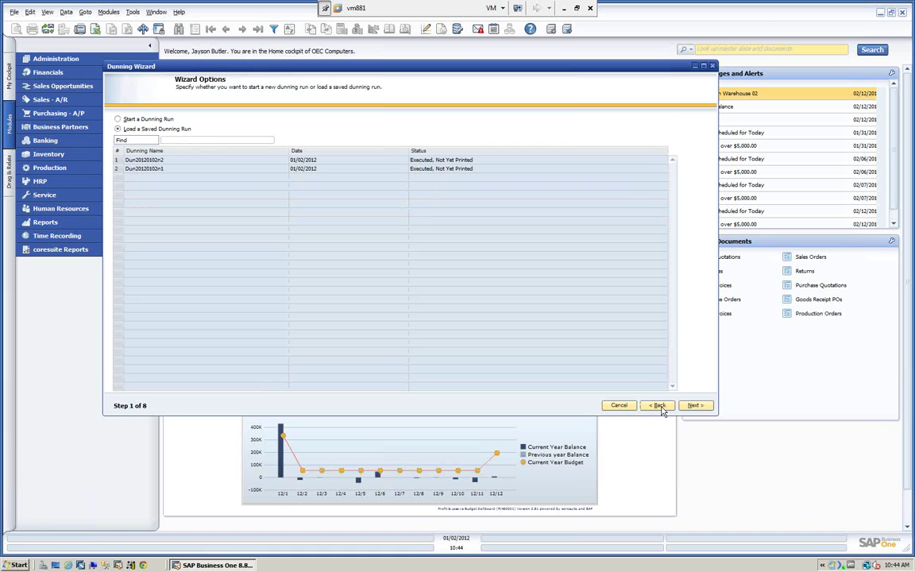
click(662, 408)
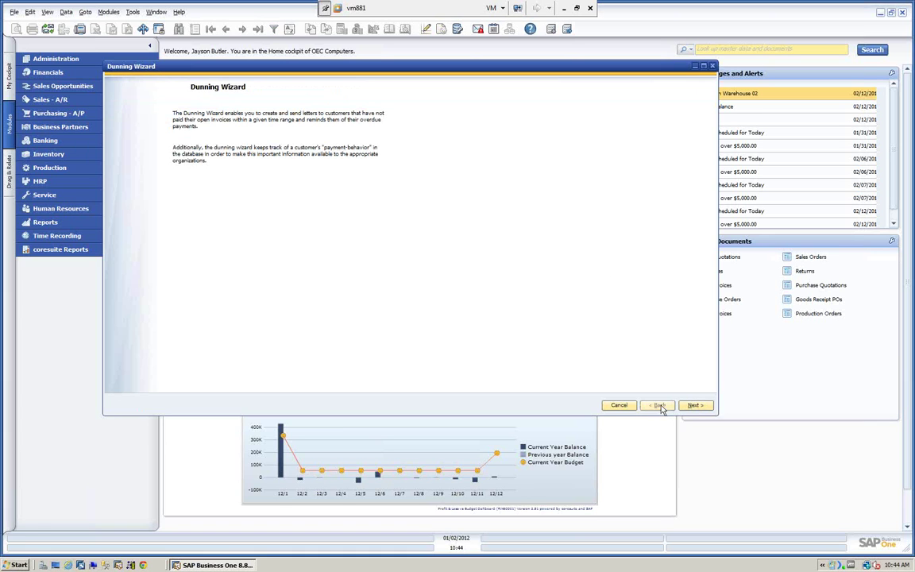
click(693, 406)
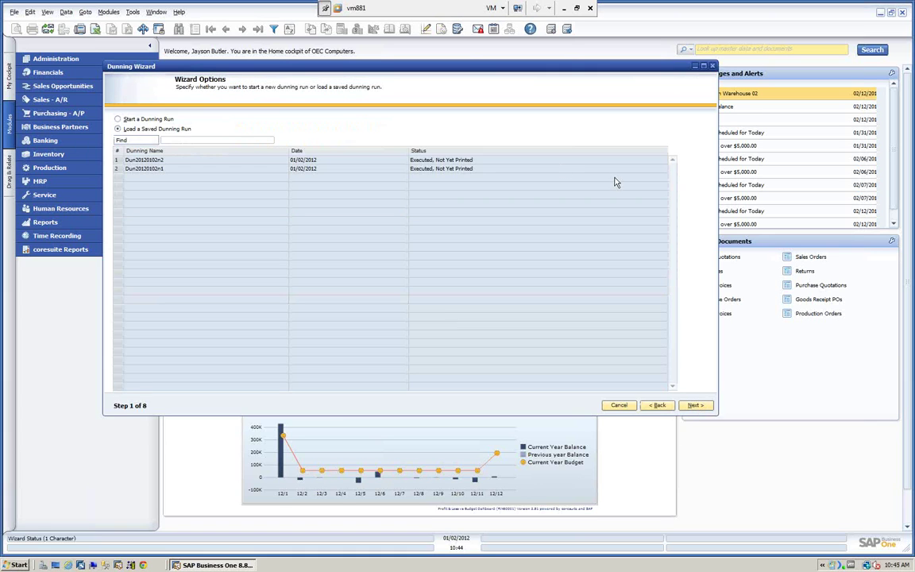
click(119, 119)
click(618, 406)
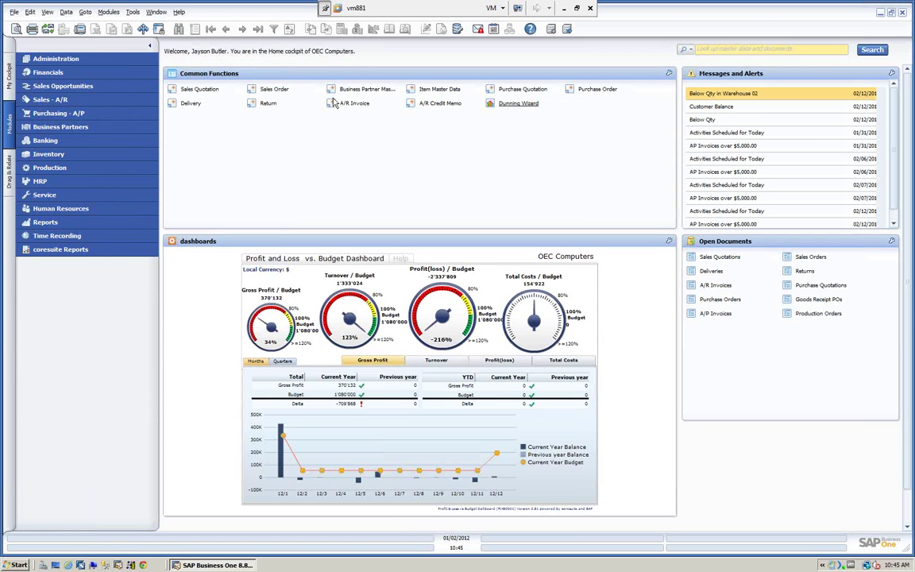
Open the last A/R invoice and widen its G/L Account Name column to read the dunning interest line's account
click(353, 103)
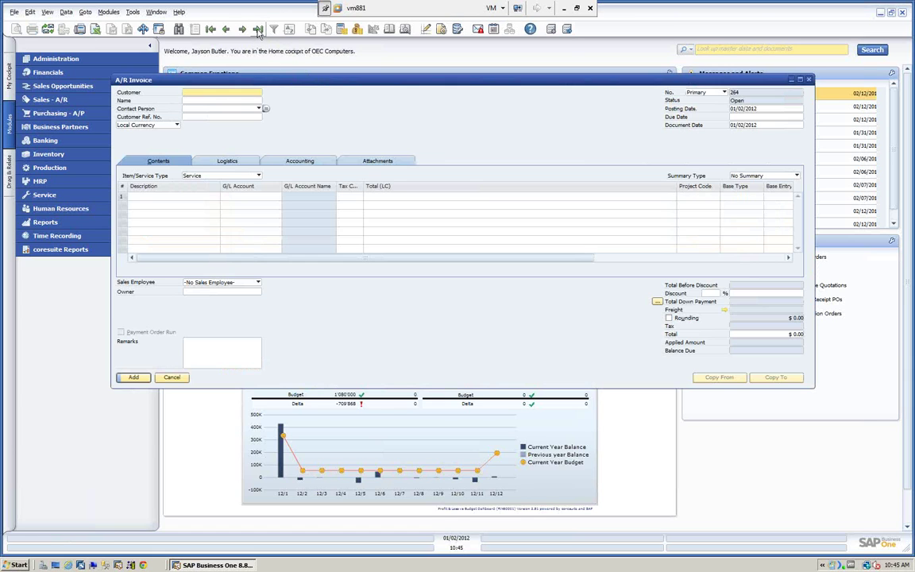
click(258, 29)
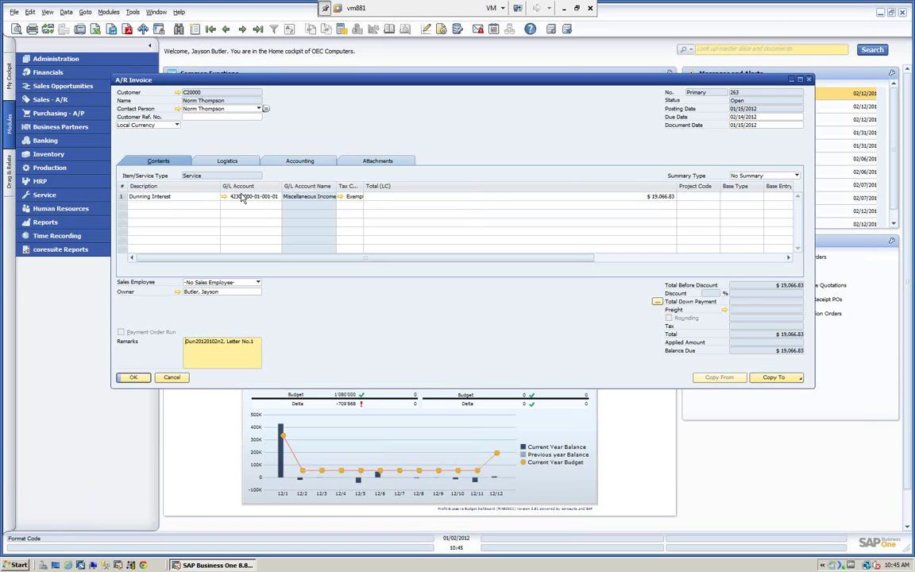
double_click(336, 186)
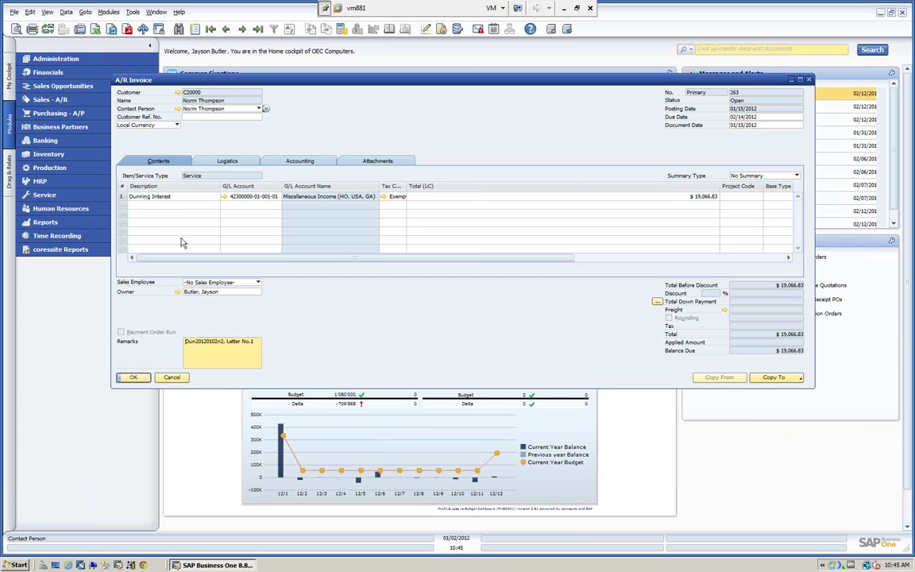
Check the account balance transactions of the invoice's customer, and close the balance, the master data and the invoice
click(178, 93)
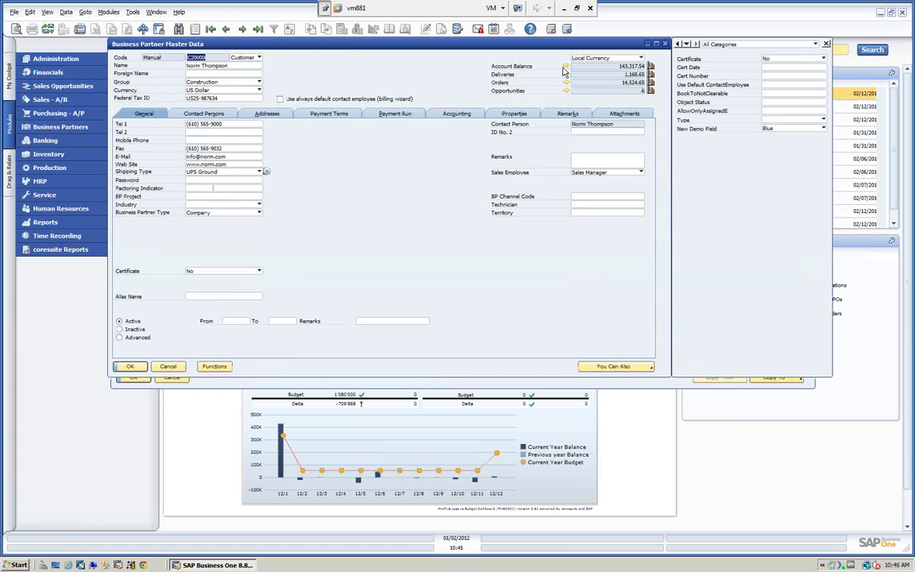
click(567, 68)
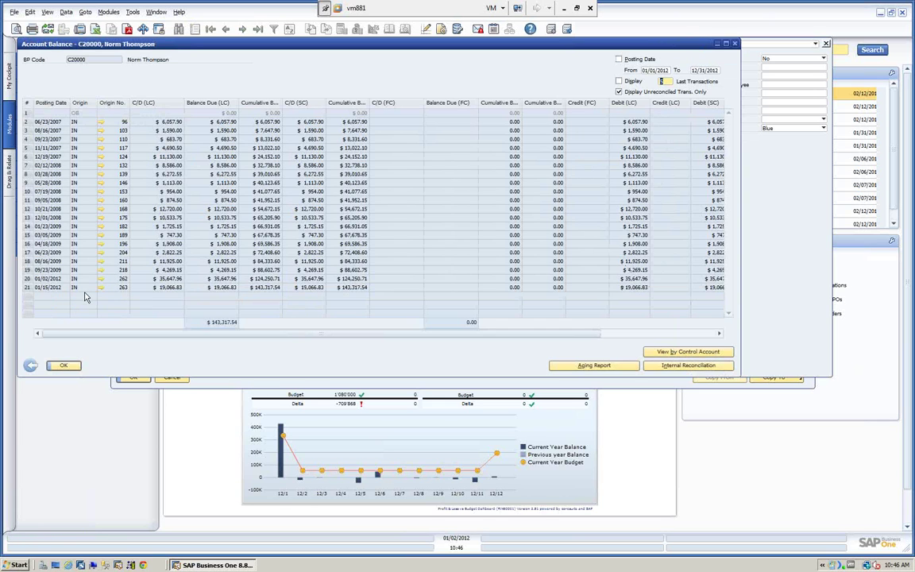
click(32, 365)
click(168, 367)
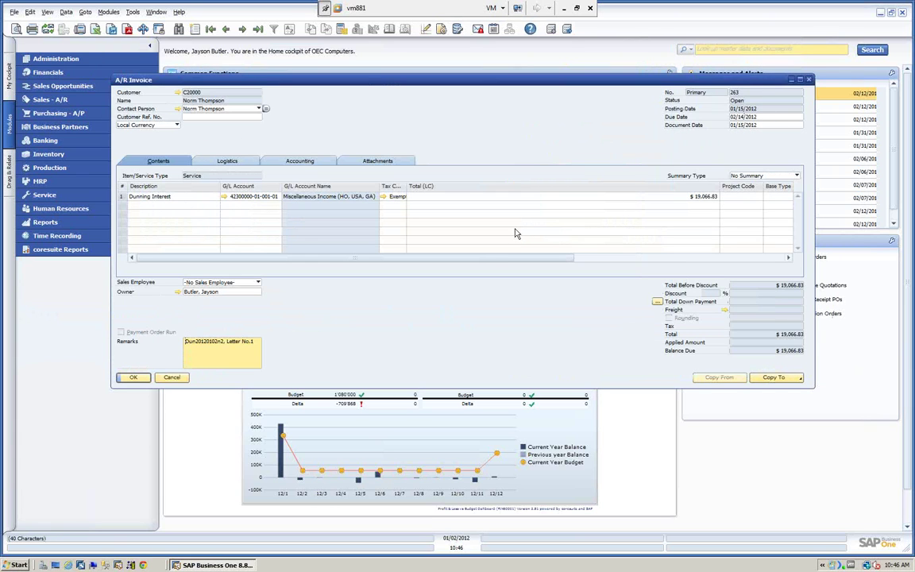
click(173, 378)
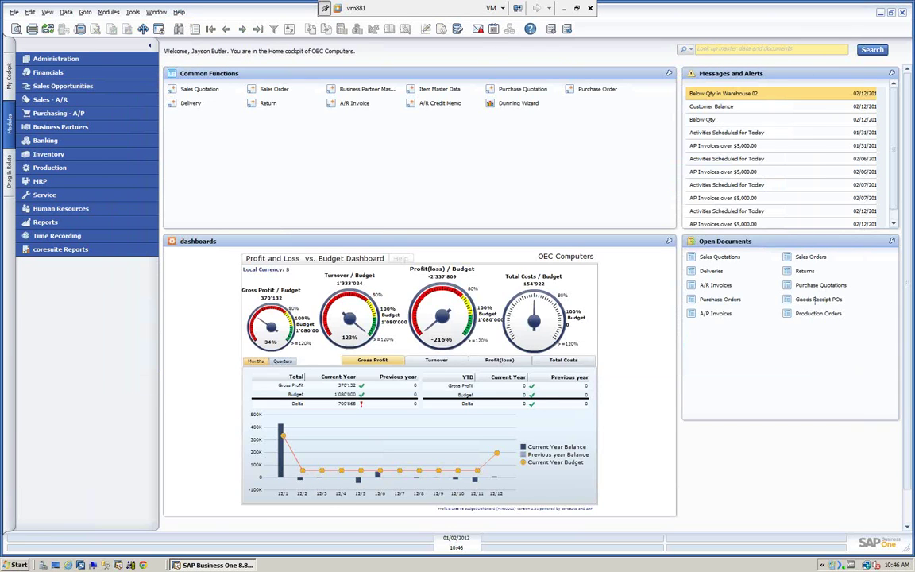